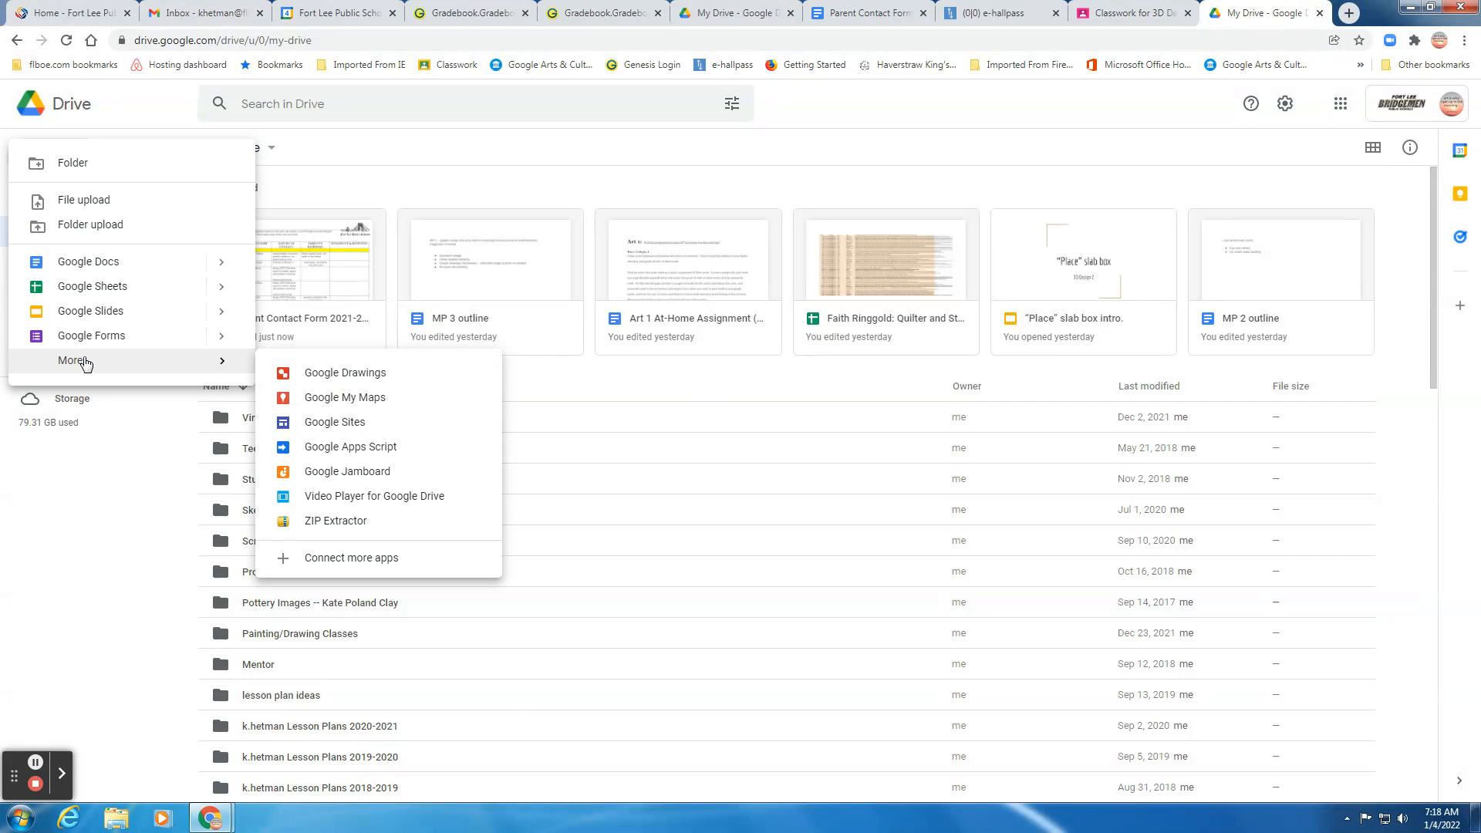
Create a new Google Drawings file and title it "Art 1 Abstract Drawing"
left_click(309, 377)
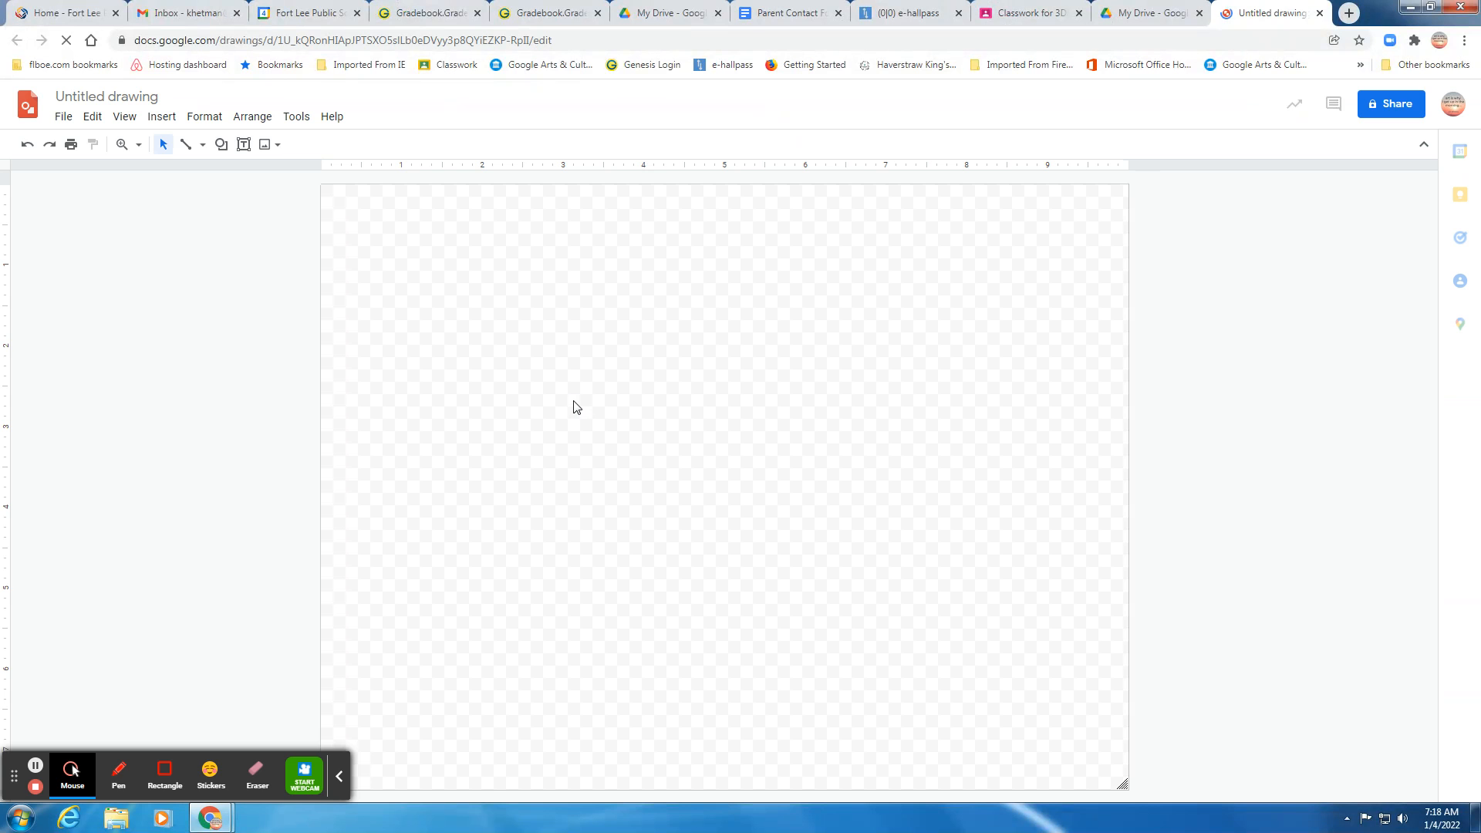
left_click(94, 101)
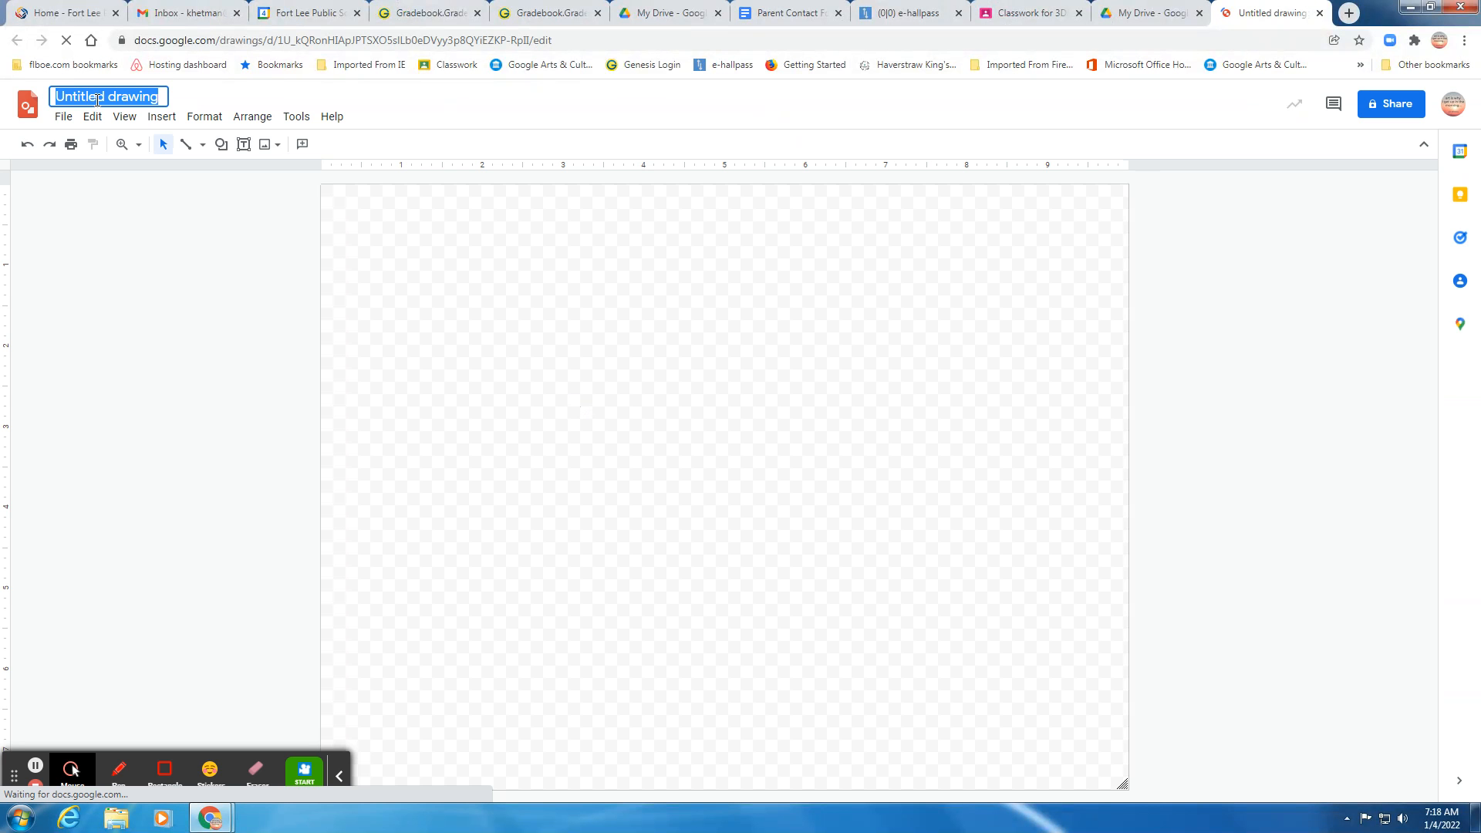
type("Art 1")
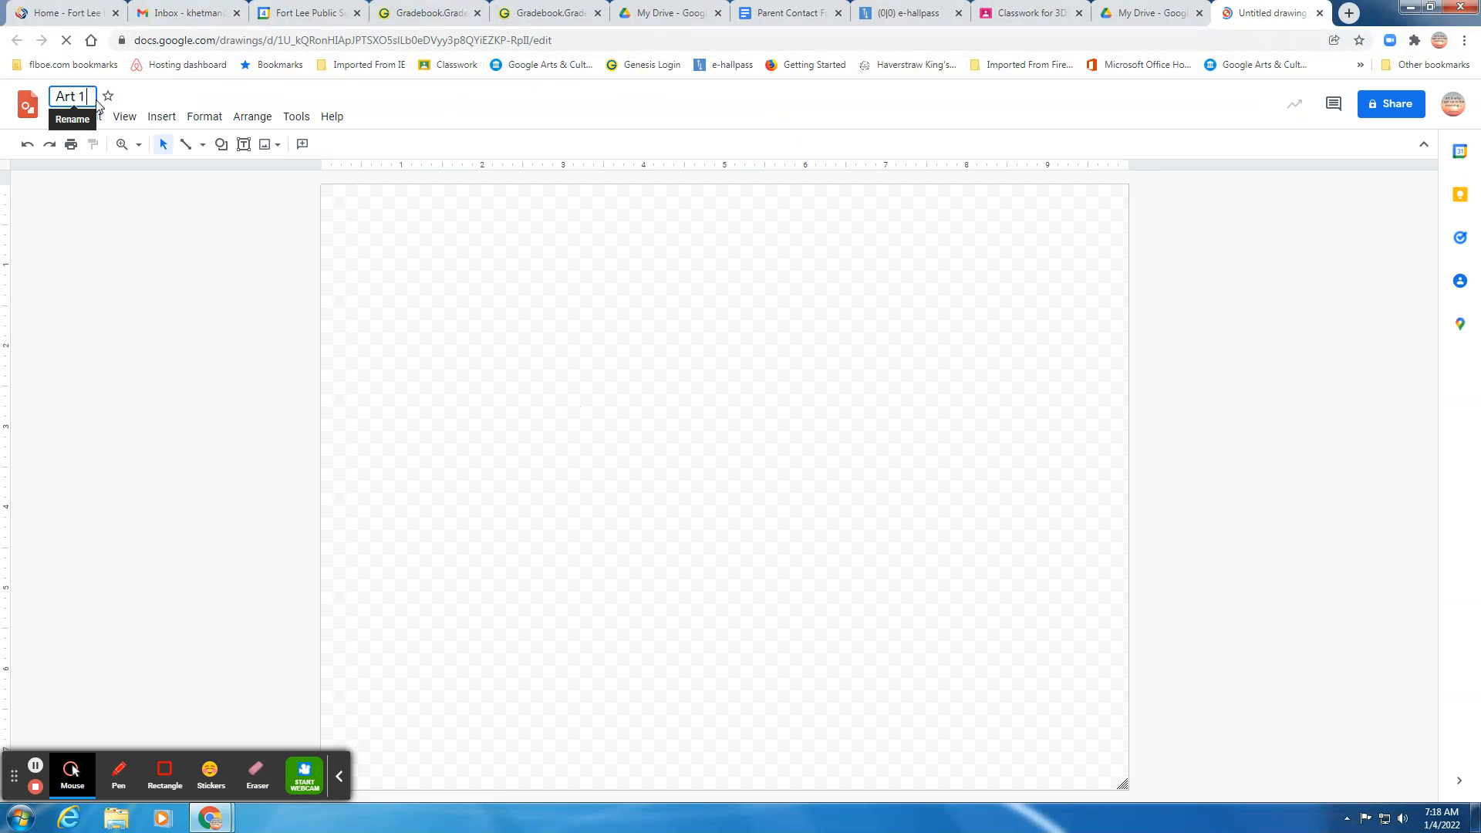
type(" Abstract")
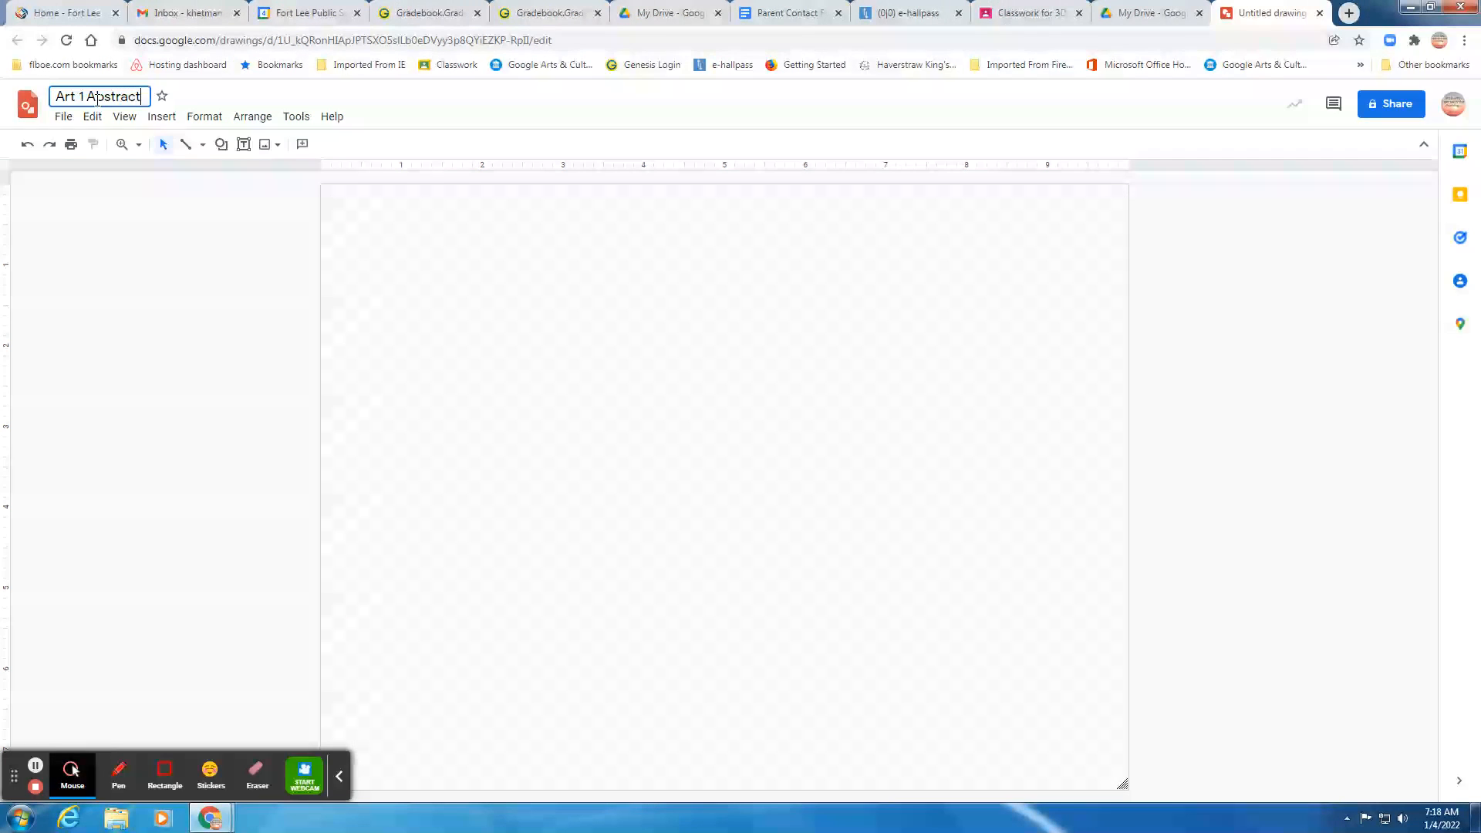
type(" Drawing")
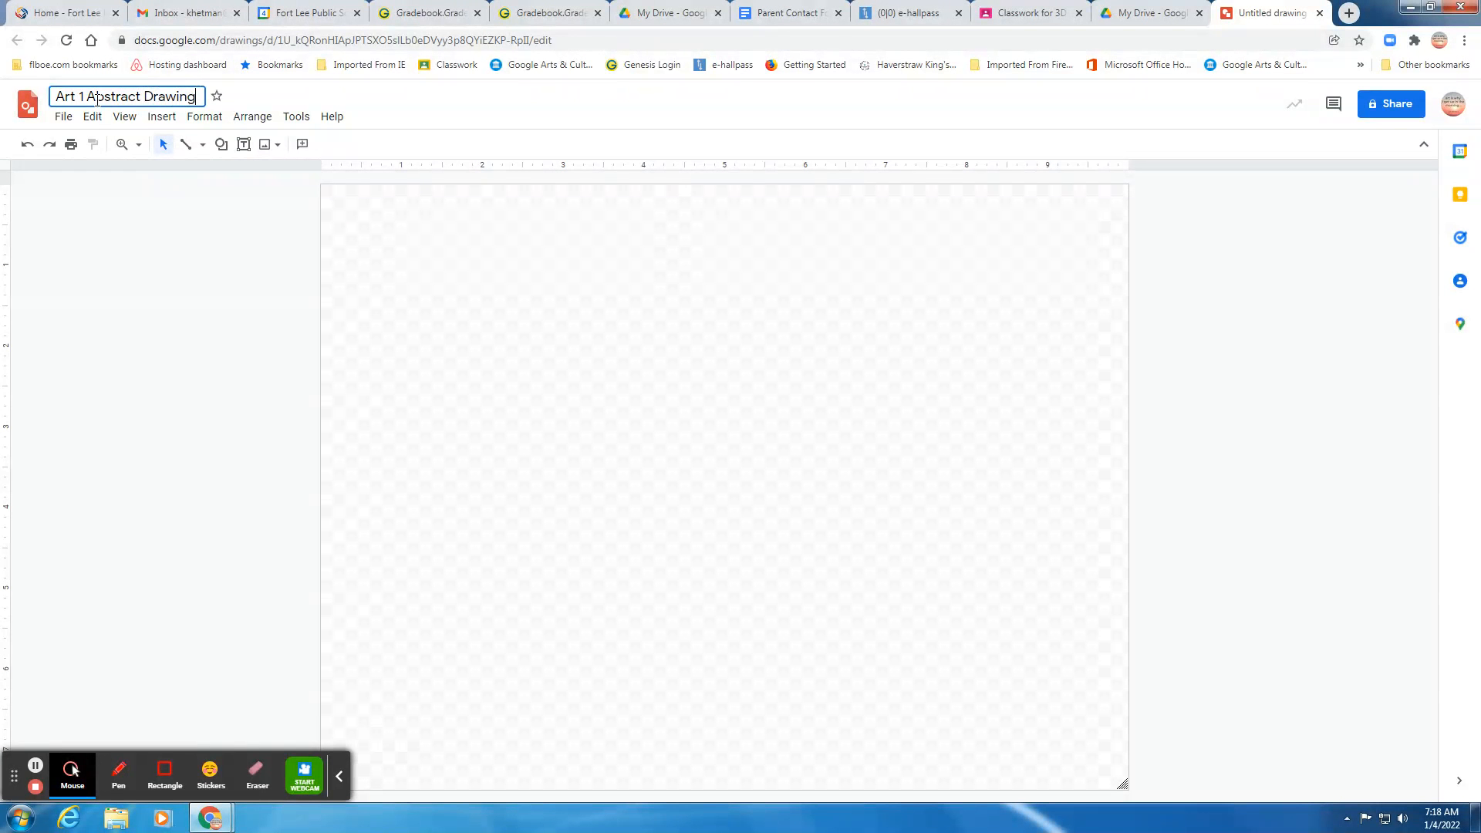
key("Return")
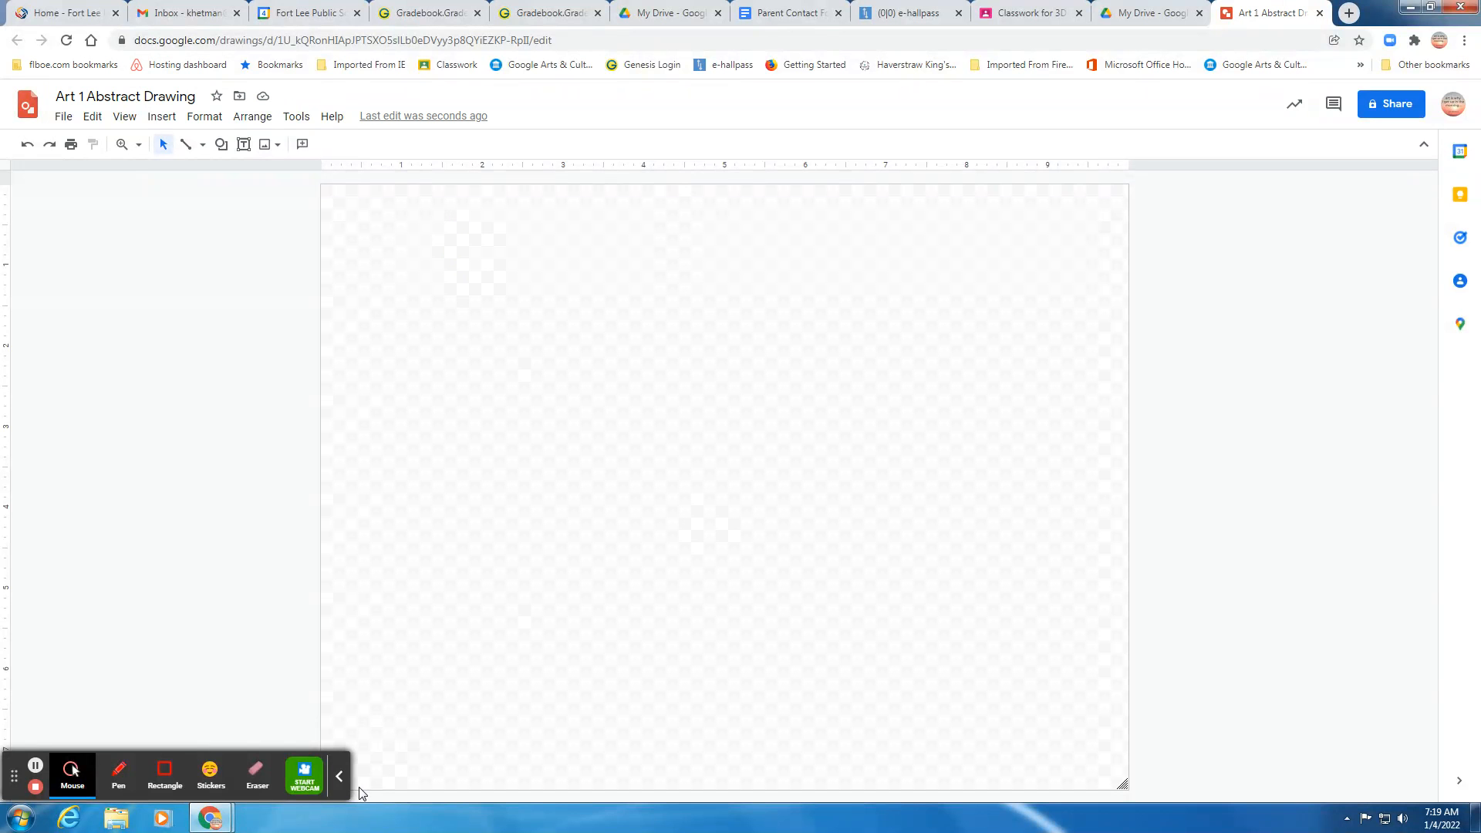
left_click(339, 777)
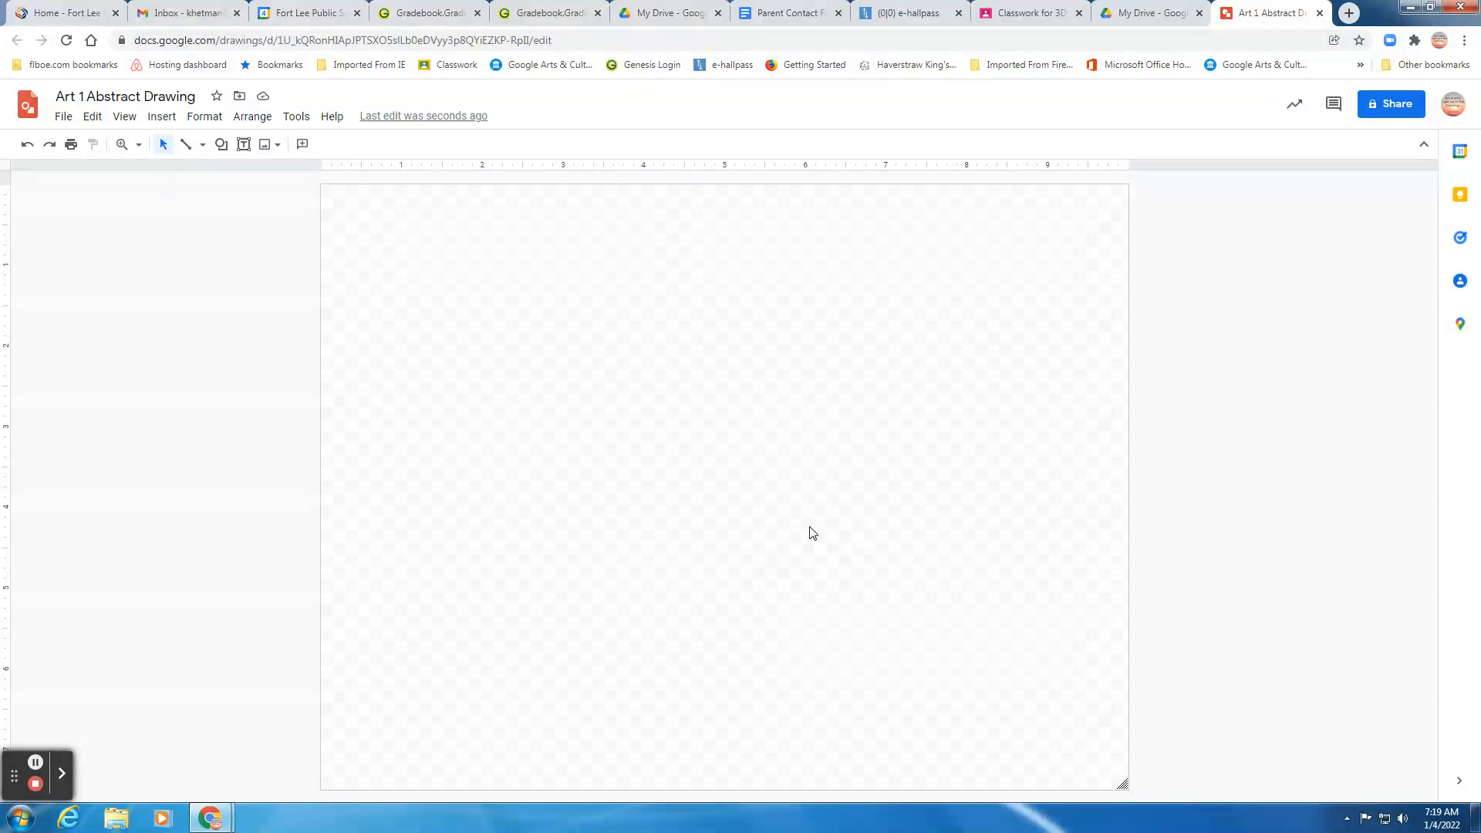
Apply the light blue radial gradient preset to the canvas background
left_click(179, 244)
right_click(461, 287)
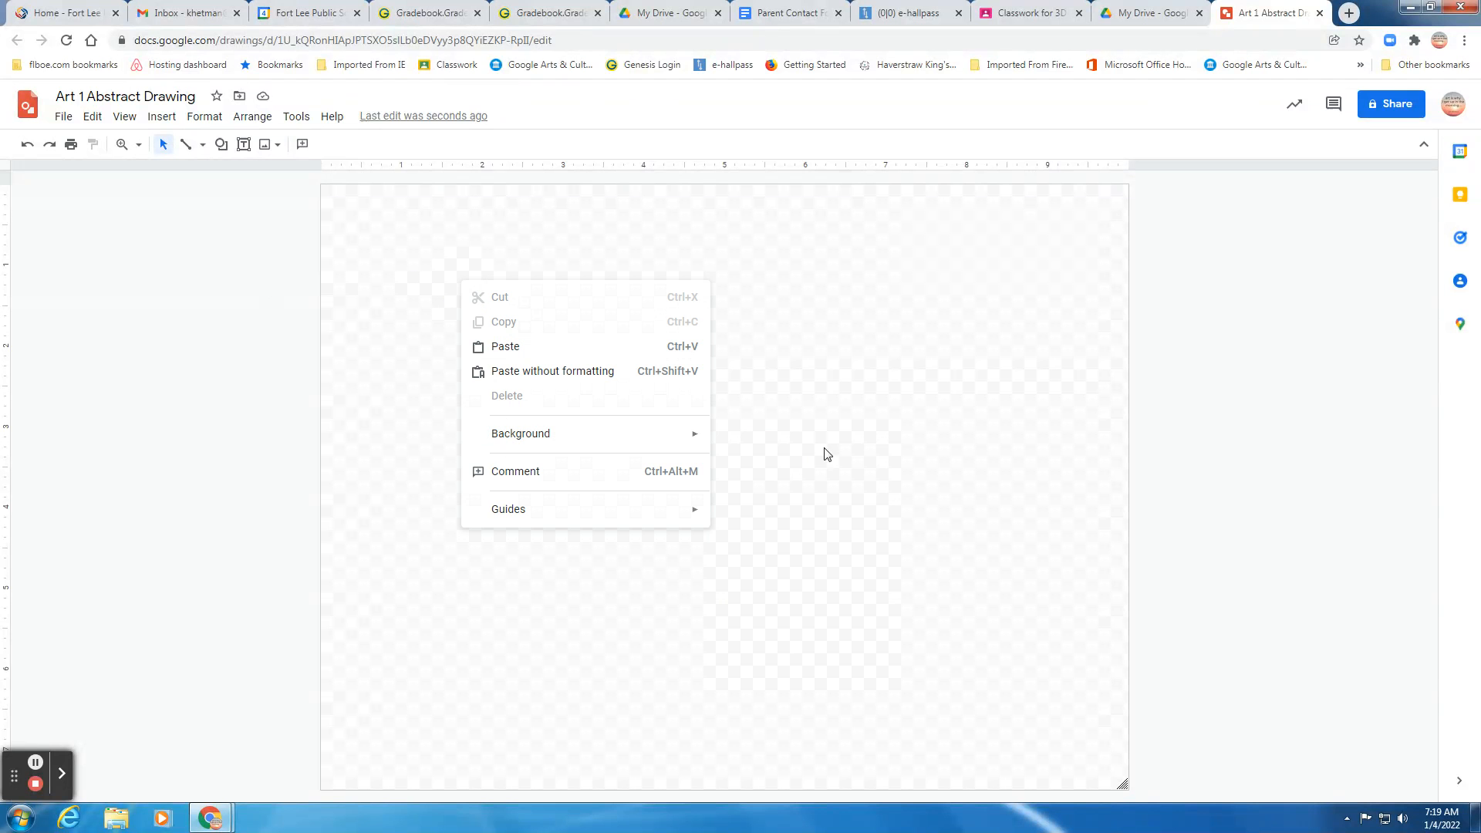
mouse_move(692, 433)
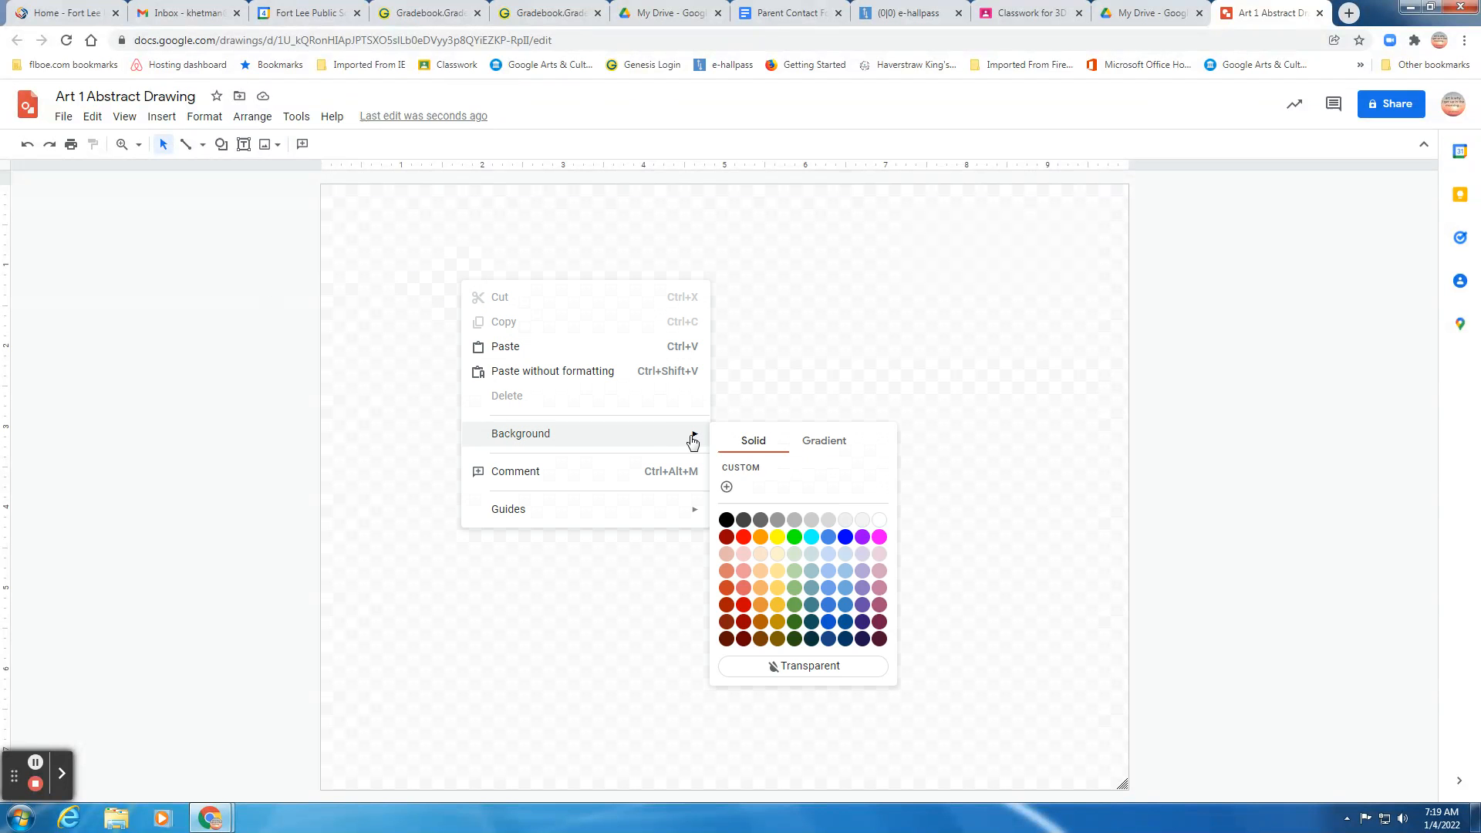
left_click(825, 443)
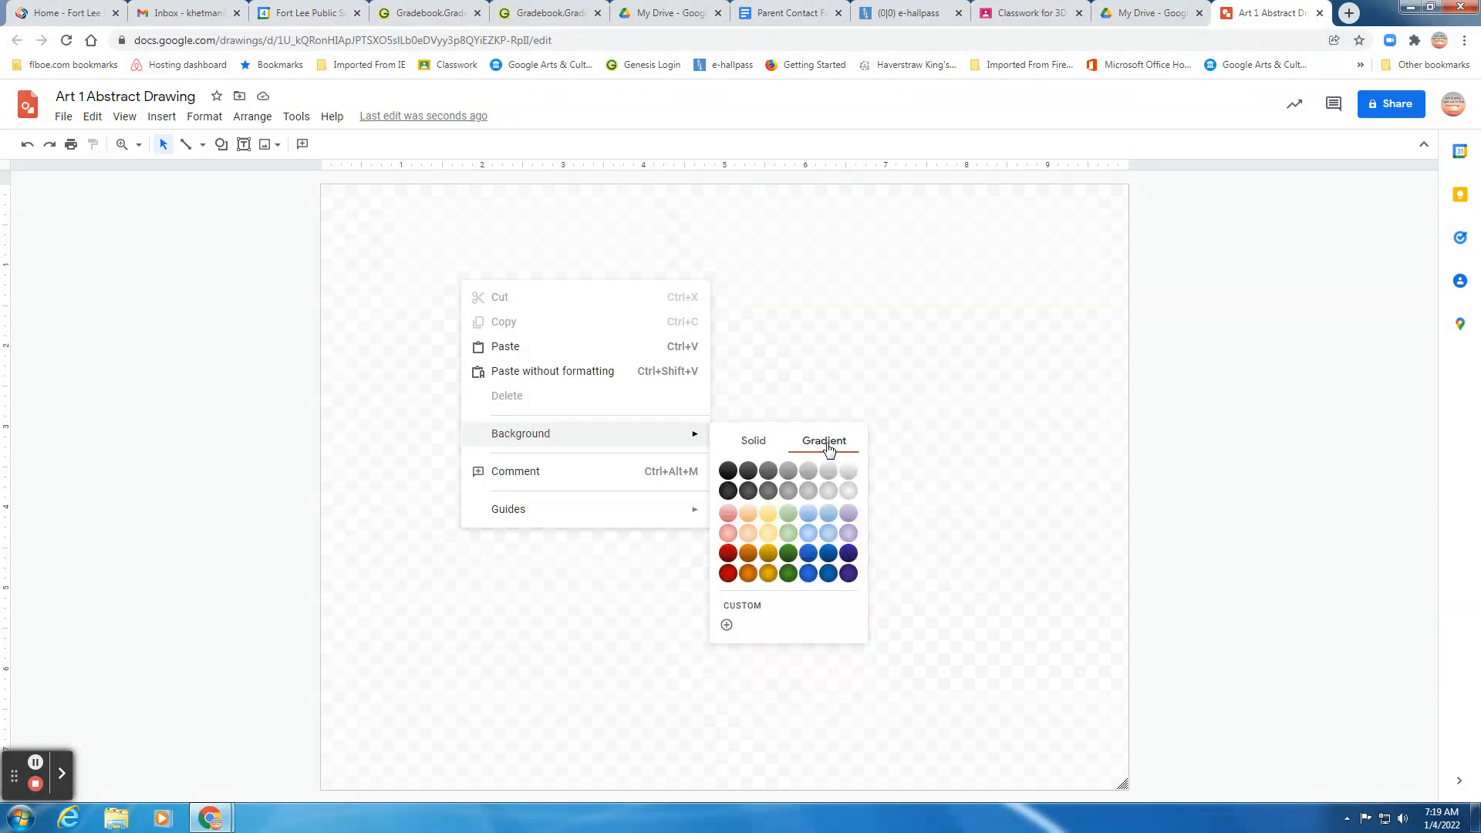
left_click(826, 538)
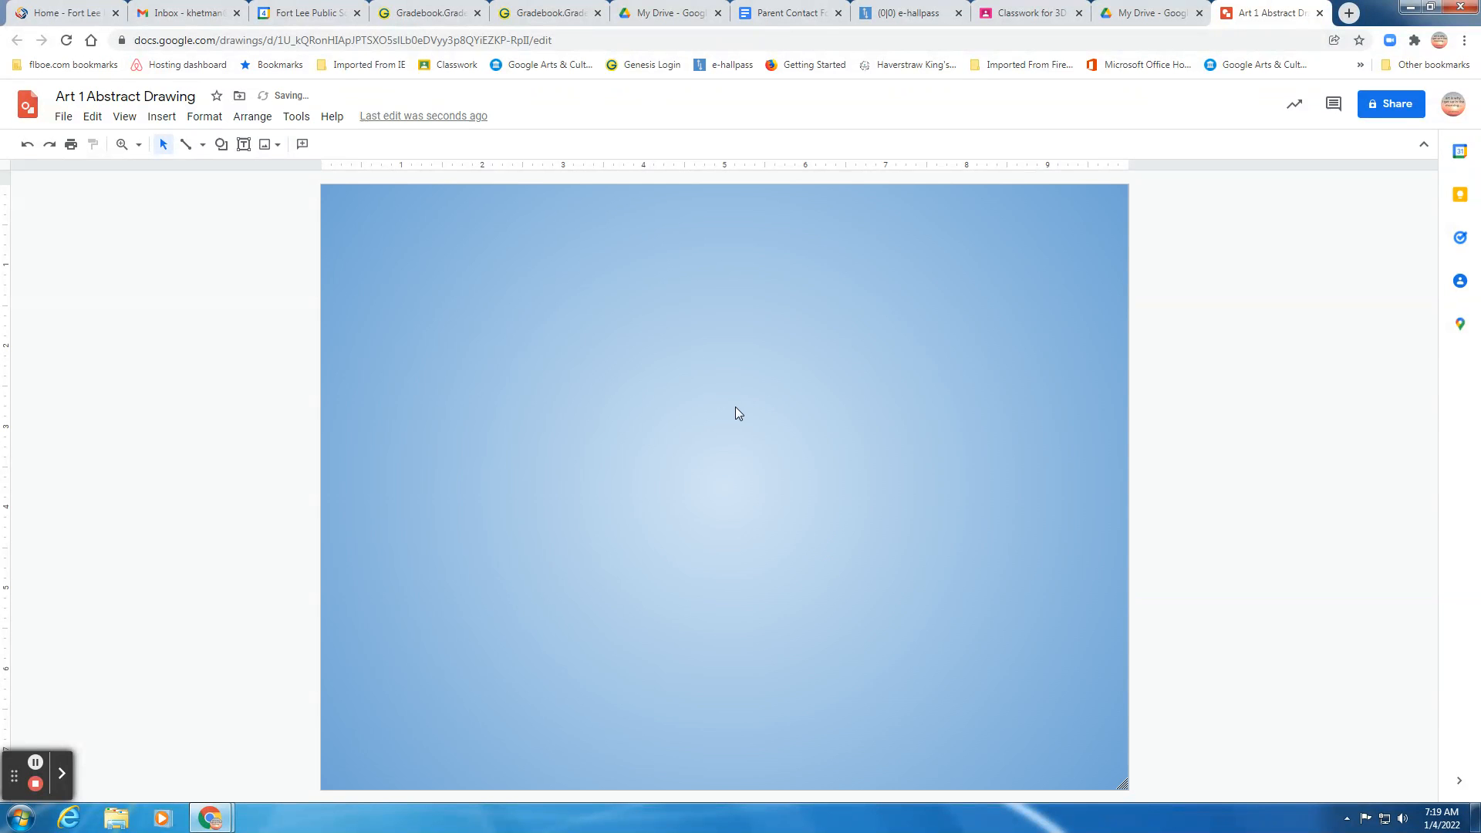
Start a custom gradient for the canvas background and set its type to Linear
right_click(630, 348)
mouse_move(678, 501)
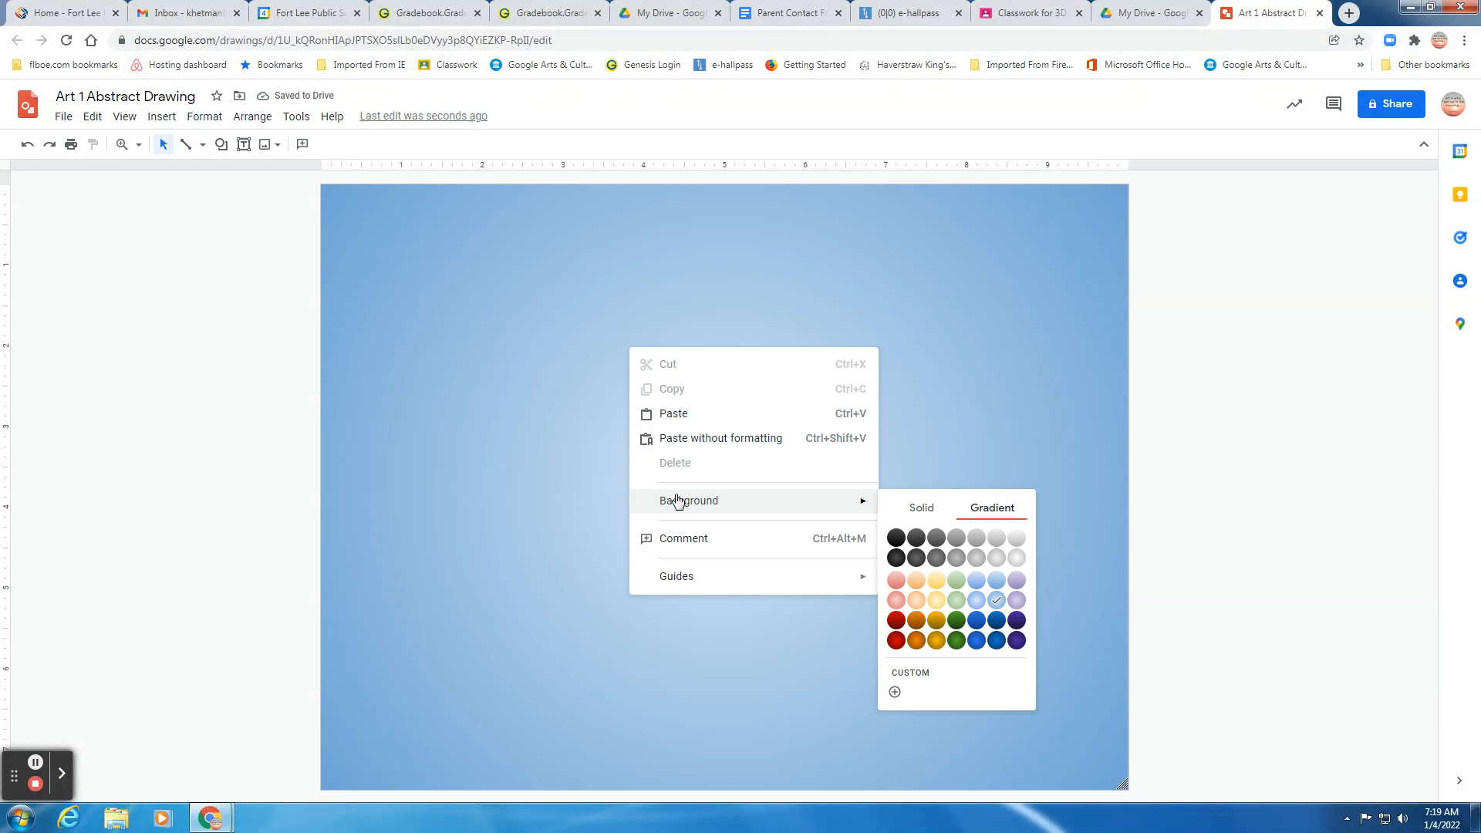
left_click(921, 672)
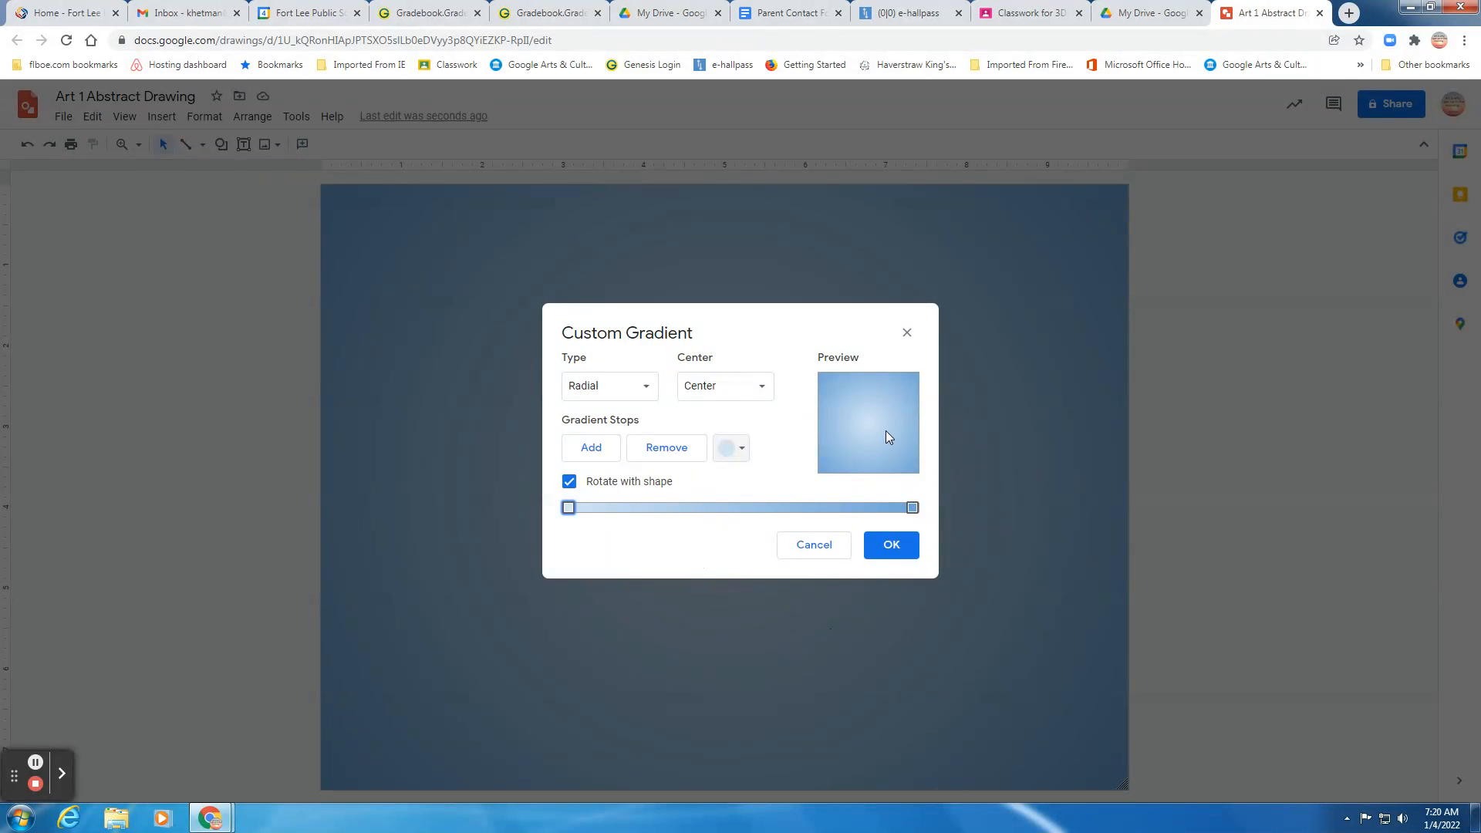
left_click(664, 509)
left_click(633, 394)
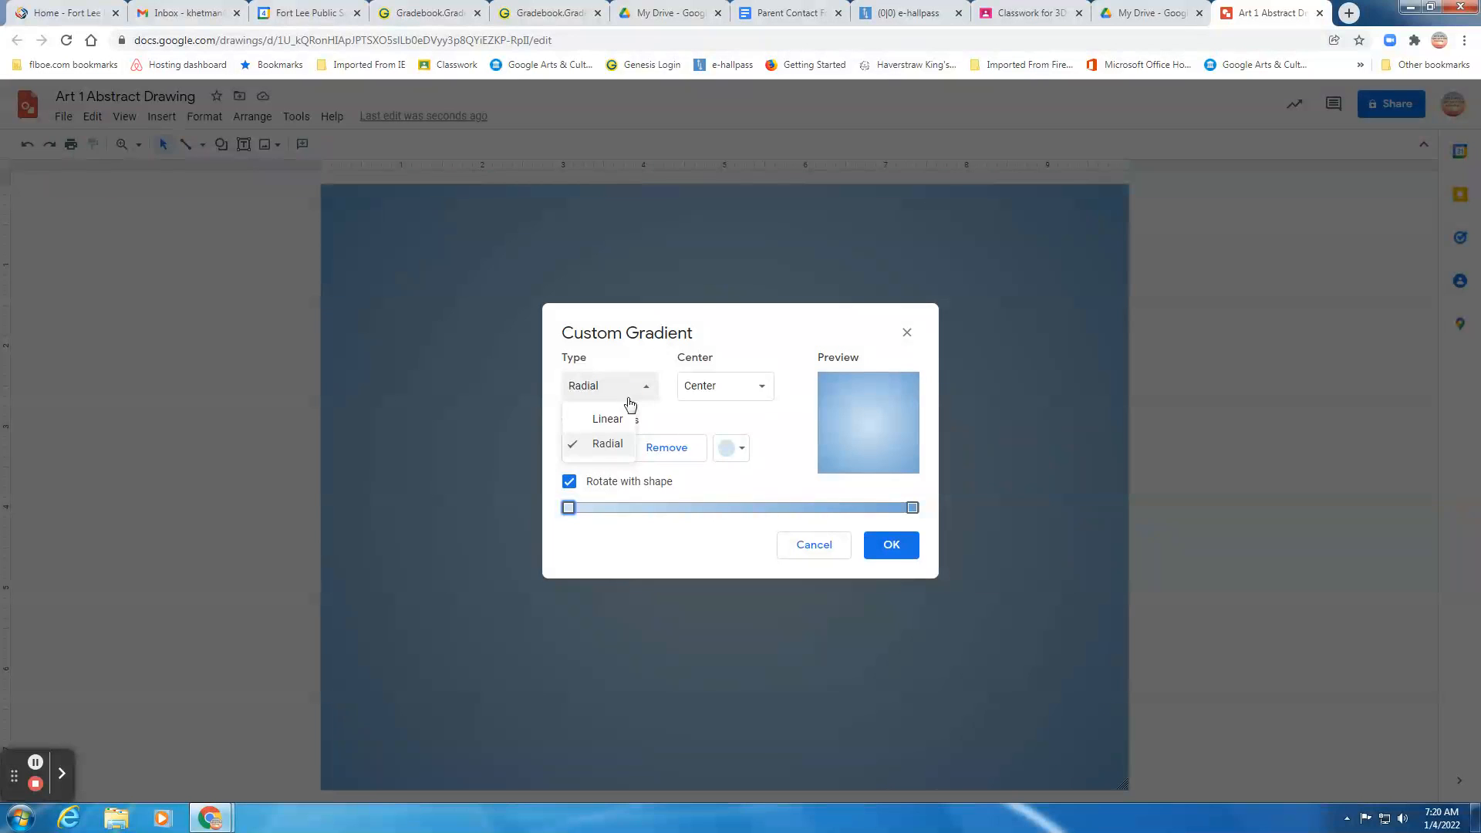
left_click(617, 418)
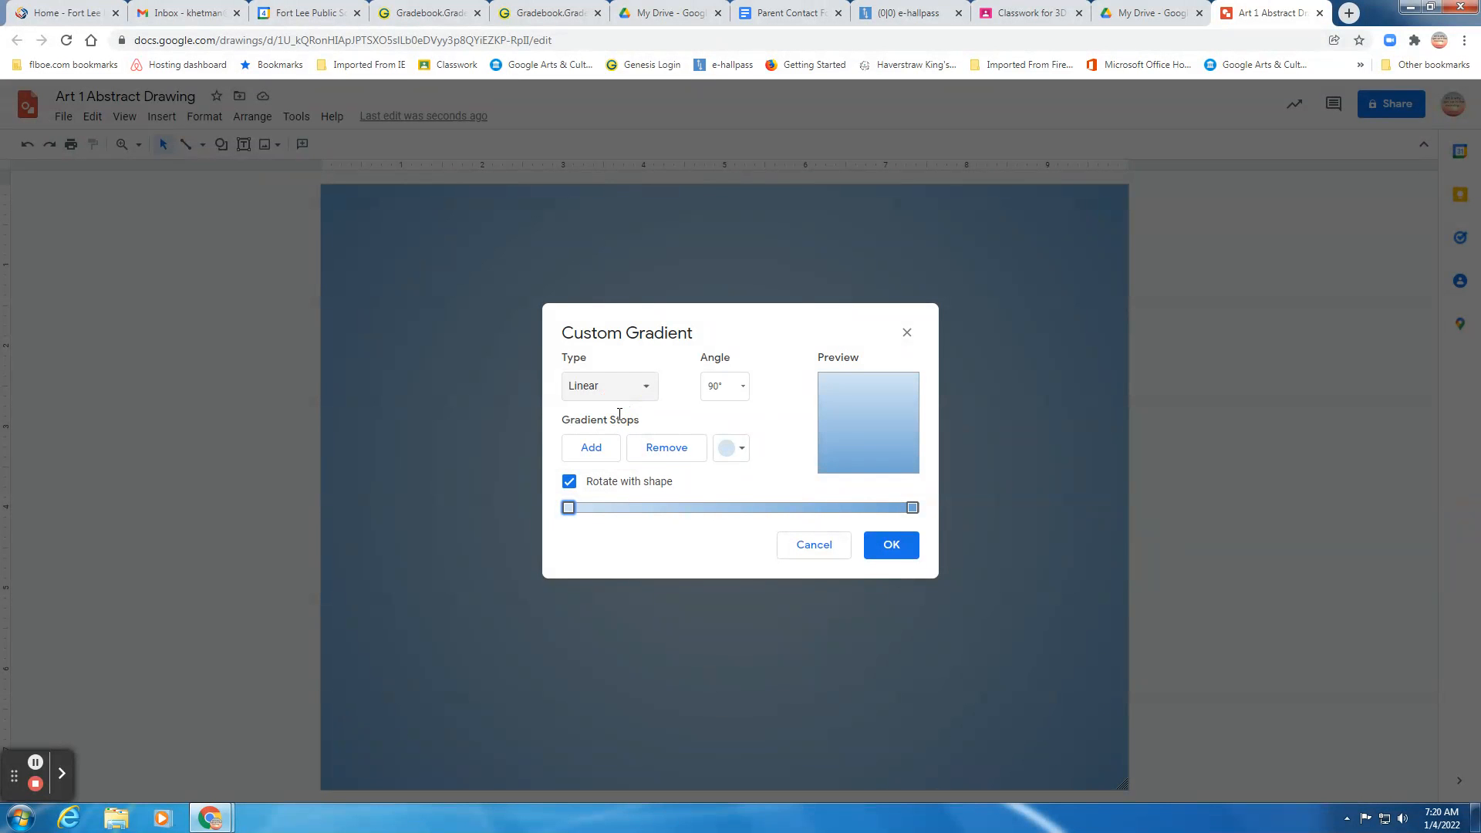
Add a gradient stop about a third of the way along, plus a second, bright blue stop at about two thirds
left_click(599, 451)
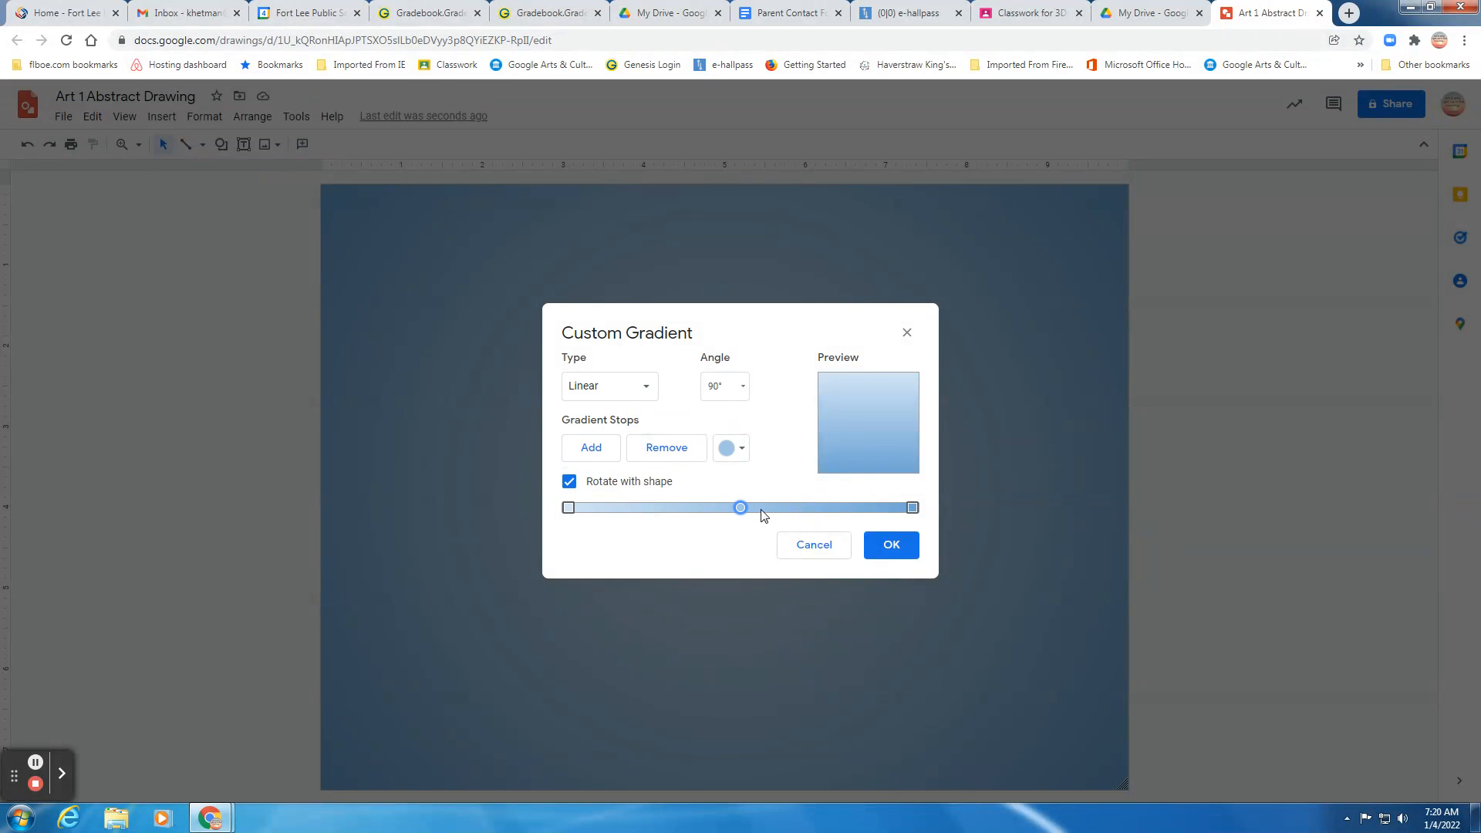
left_click_drag(742, 511, 680, 510)
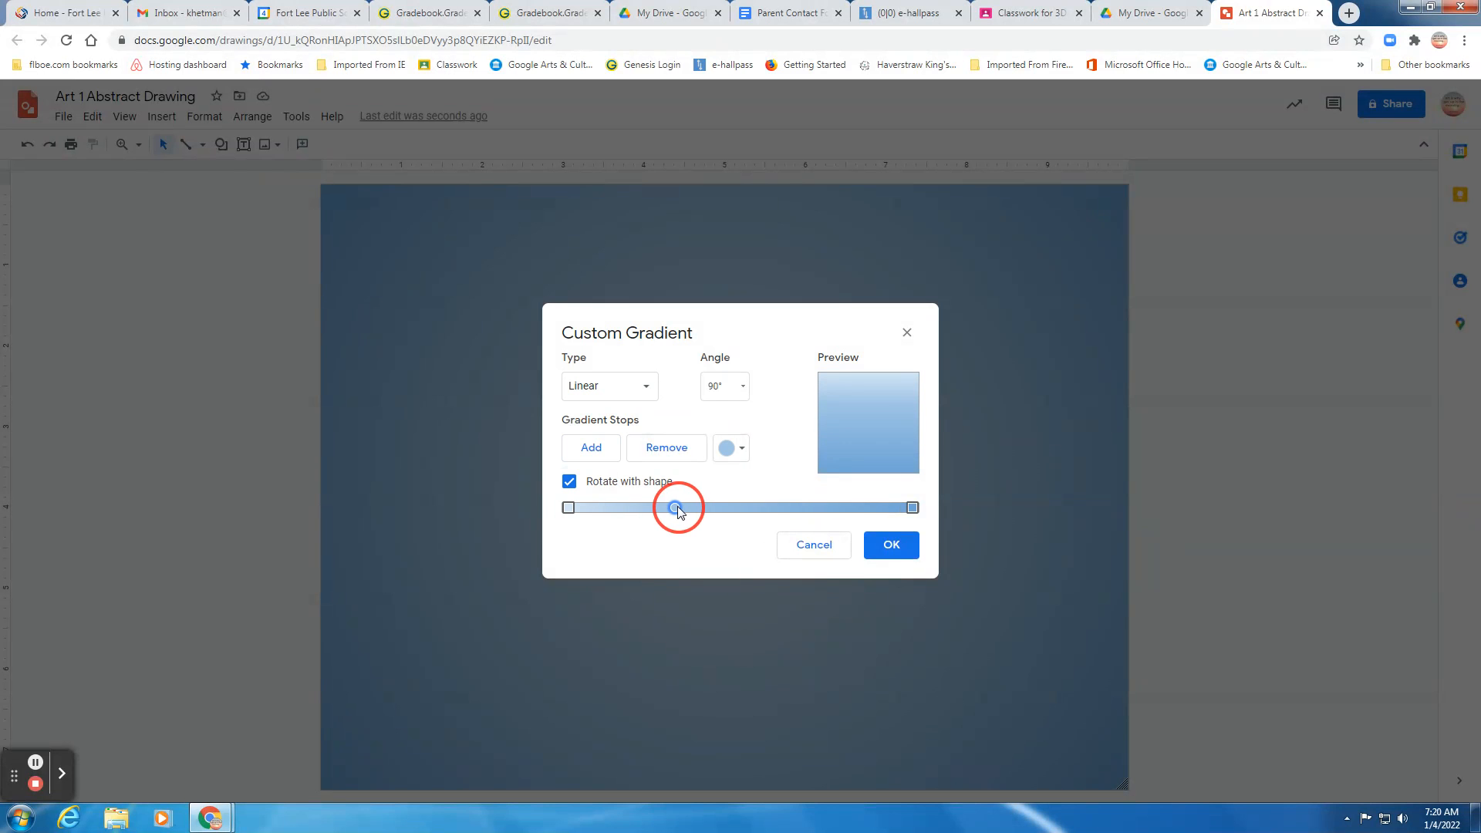
left_click(604, 451)
left_click(733, 449)
left_click(849, 548)
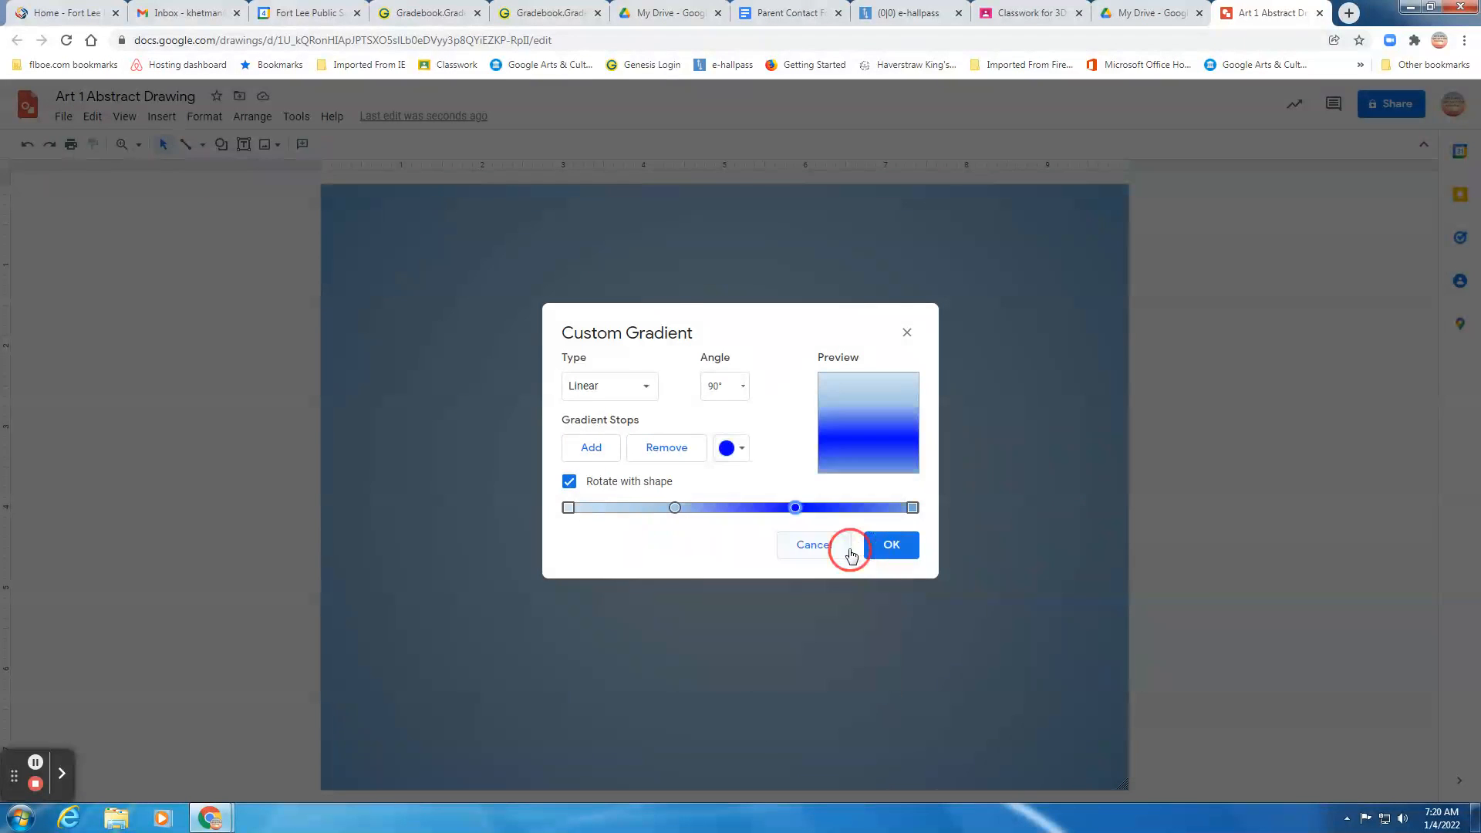
Set the custom gradient type to Radial and apply it to the background
left_click(637, 384)
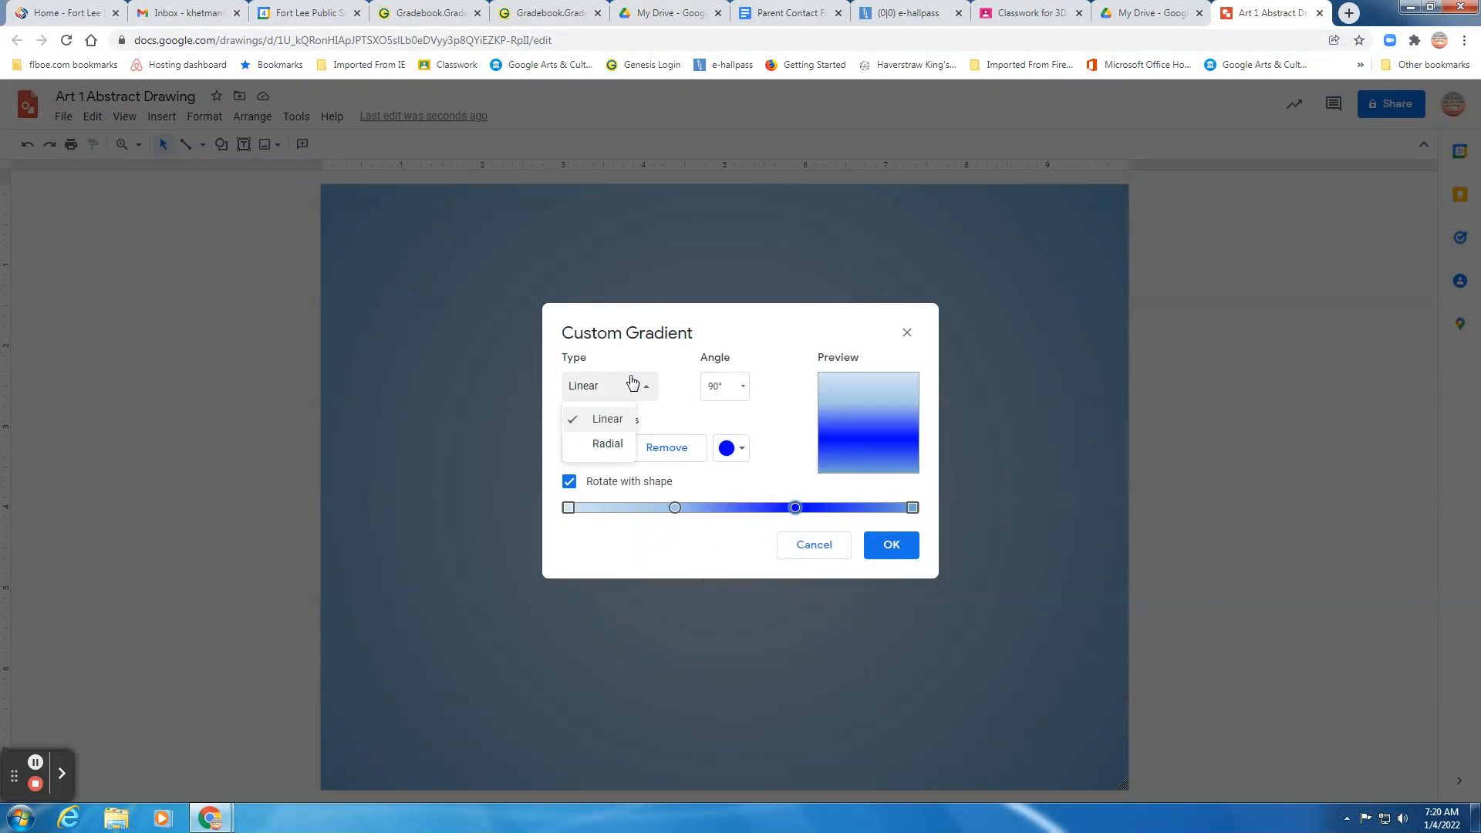
left_click(617, 441)
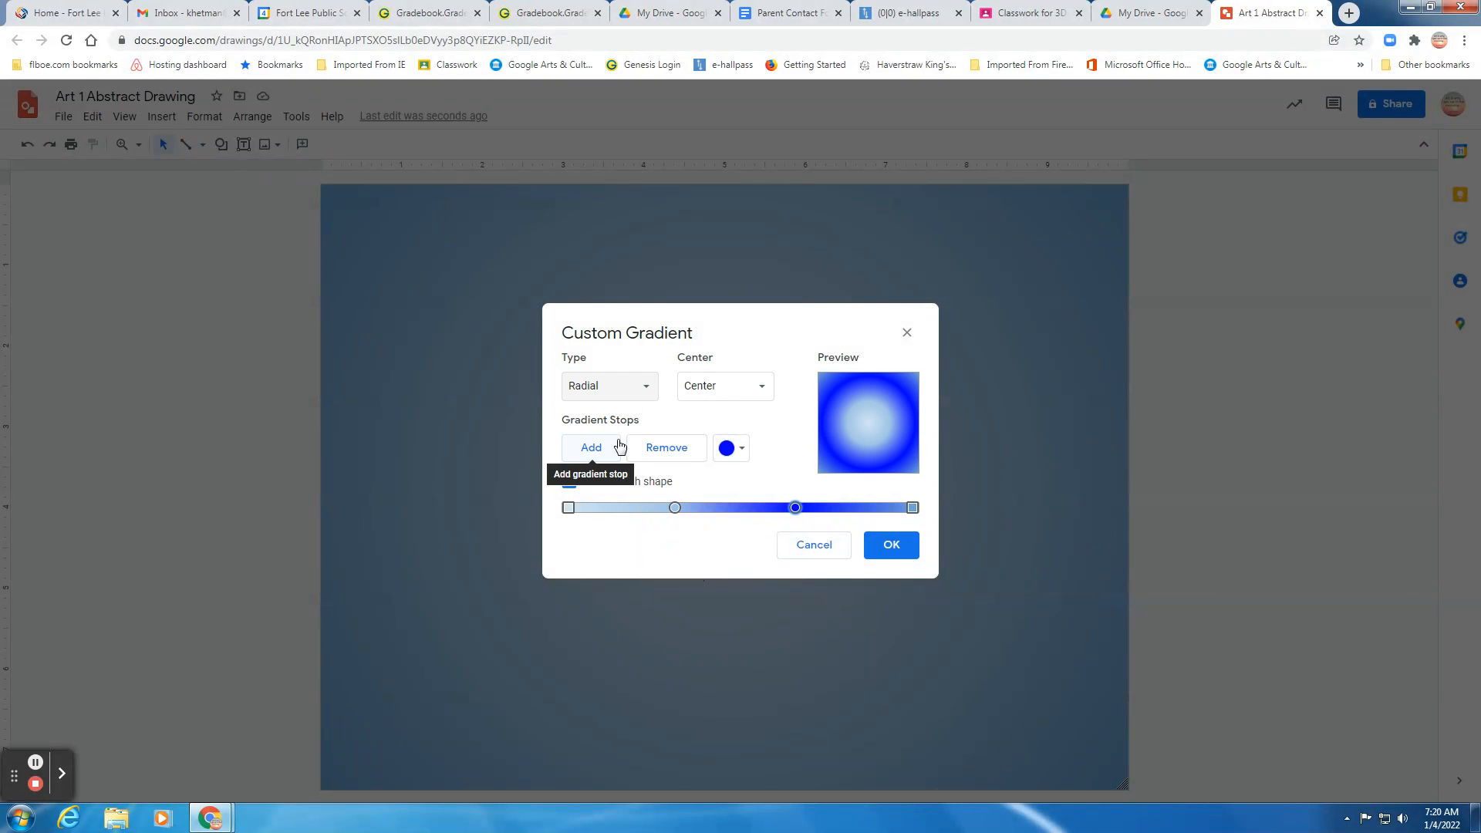
left_click(889, 549)
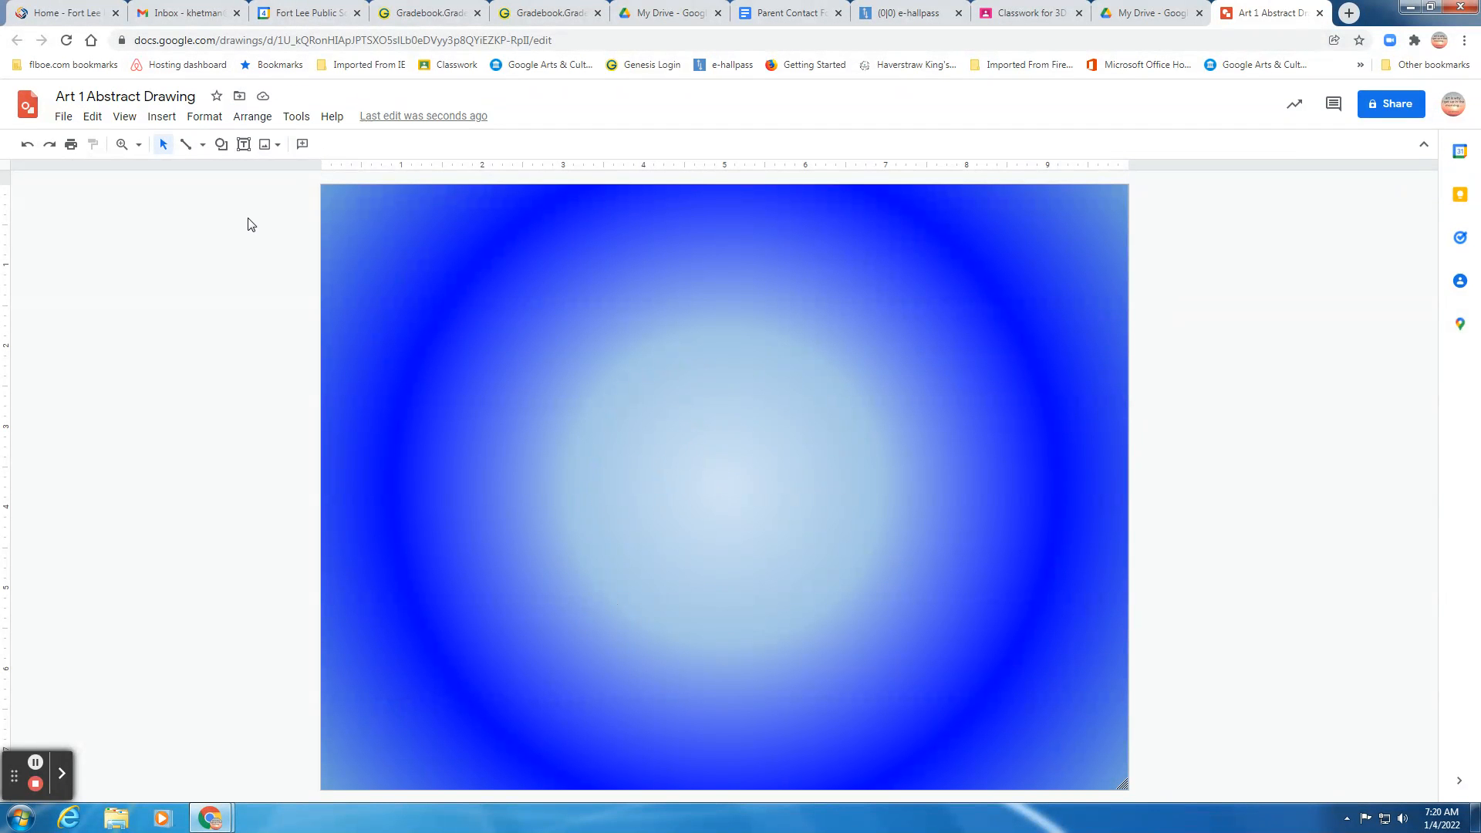
Insert an oval shape about 3.3 by 3.4 inches in the upper left part of the canvas
left_click(264, 120)
left_click(571, 323)
left_click(170, 122)
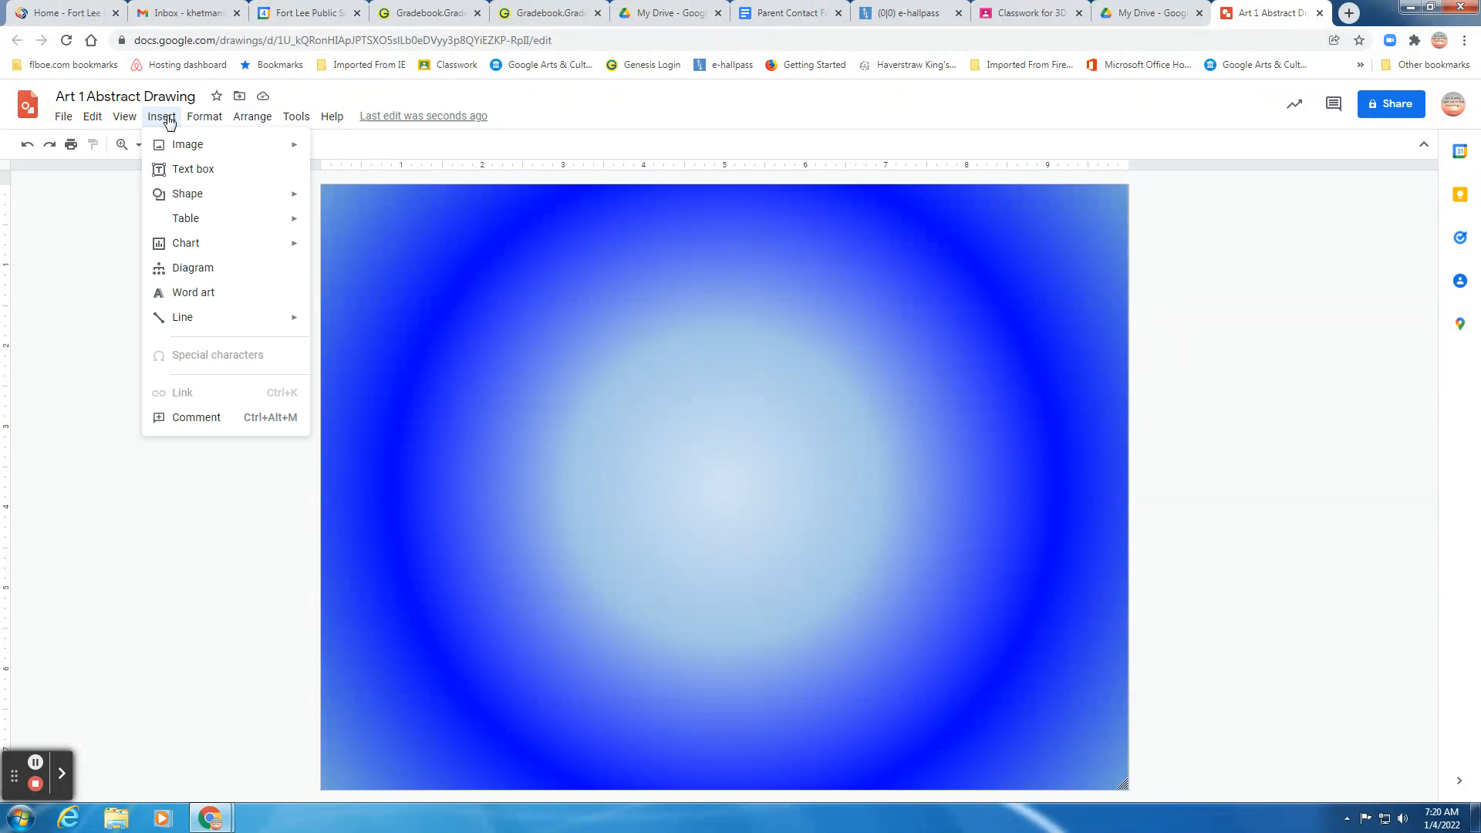
mouse_move(188, 197)
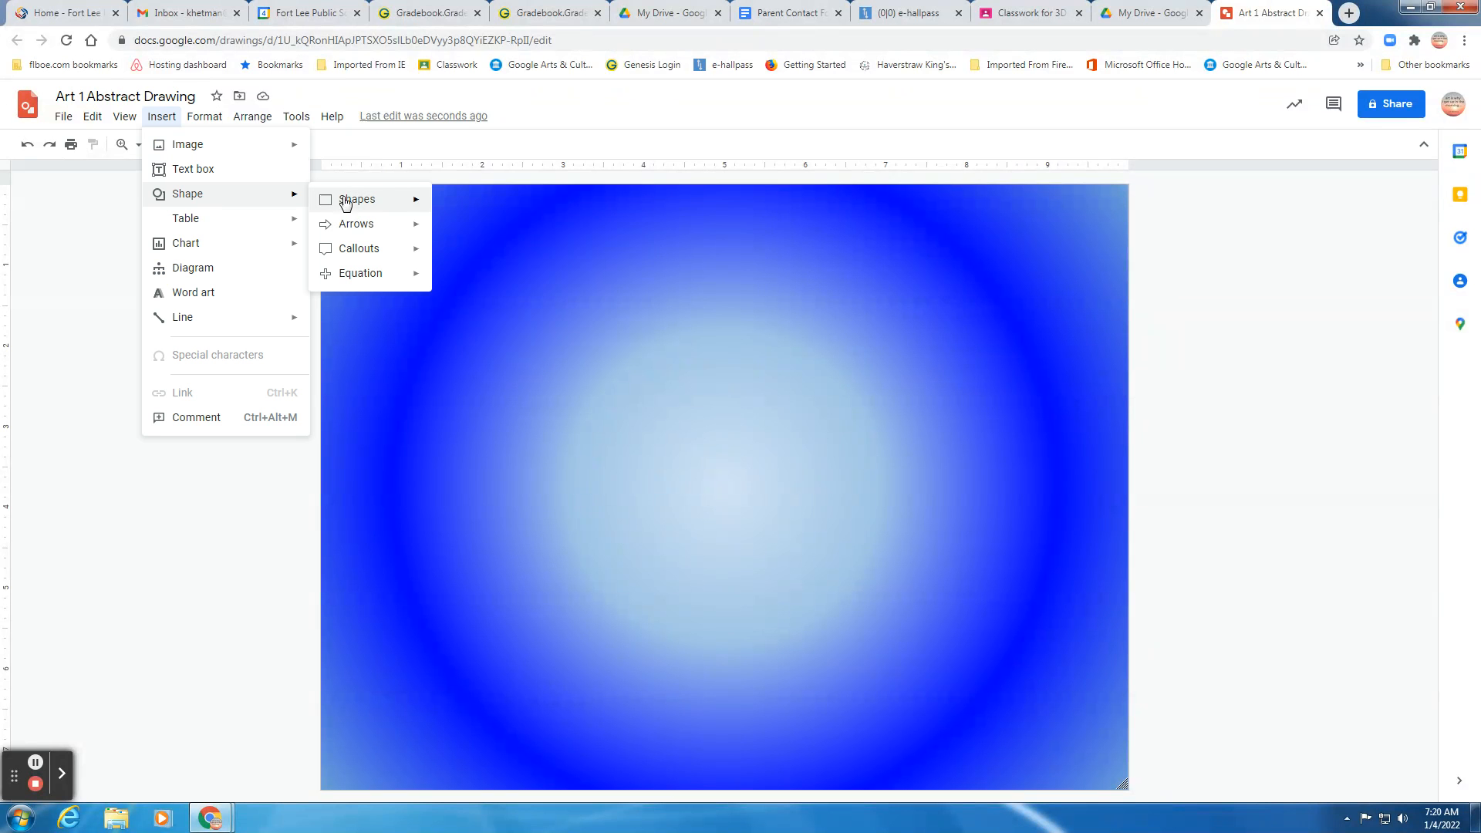
mouse_move(357, 203)
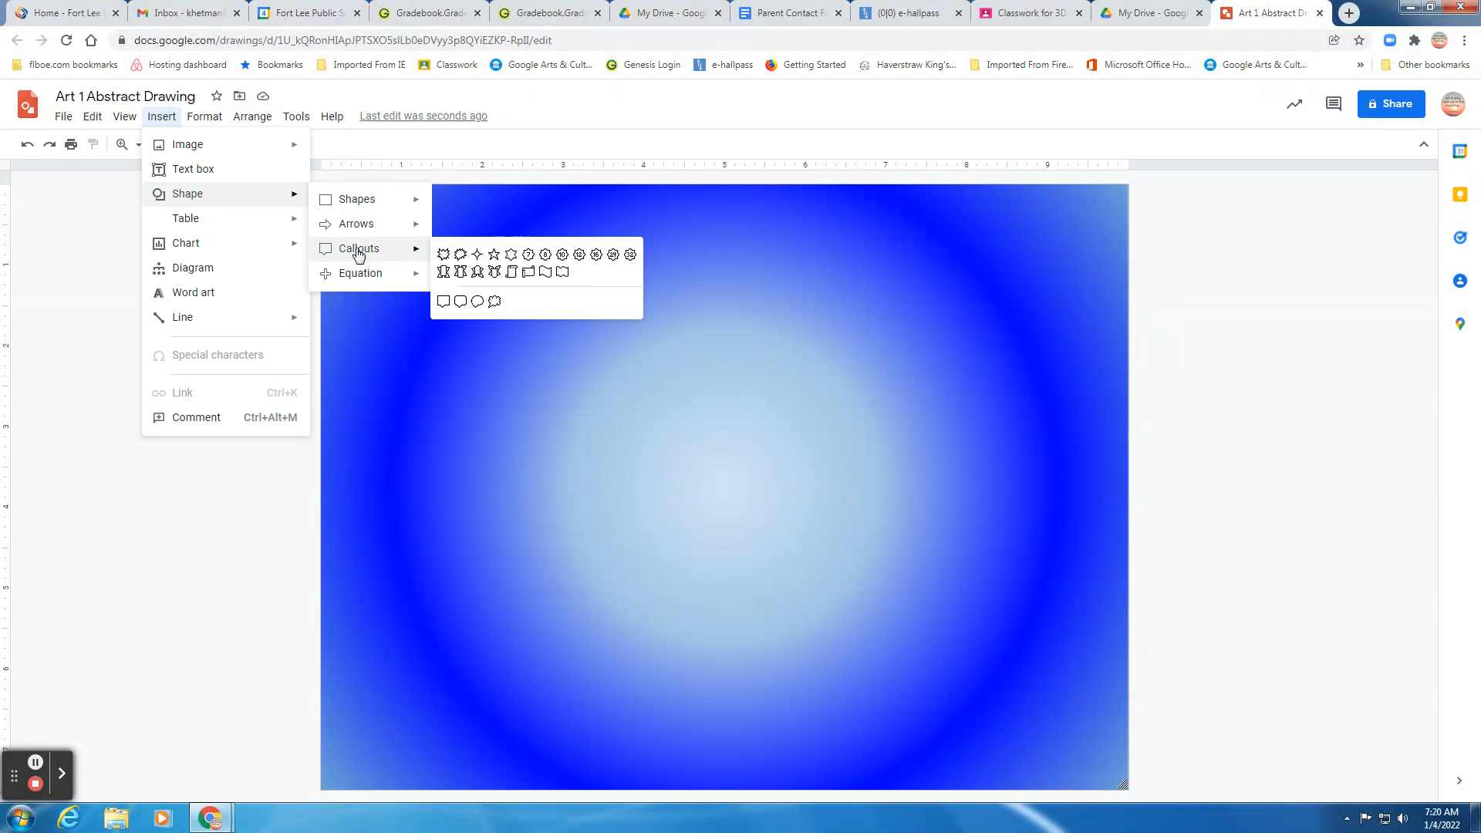
mouse_move(357, 279)
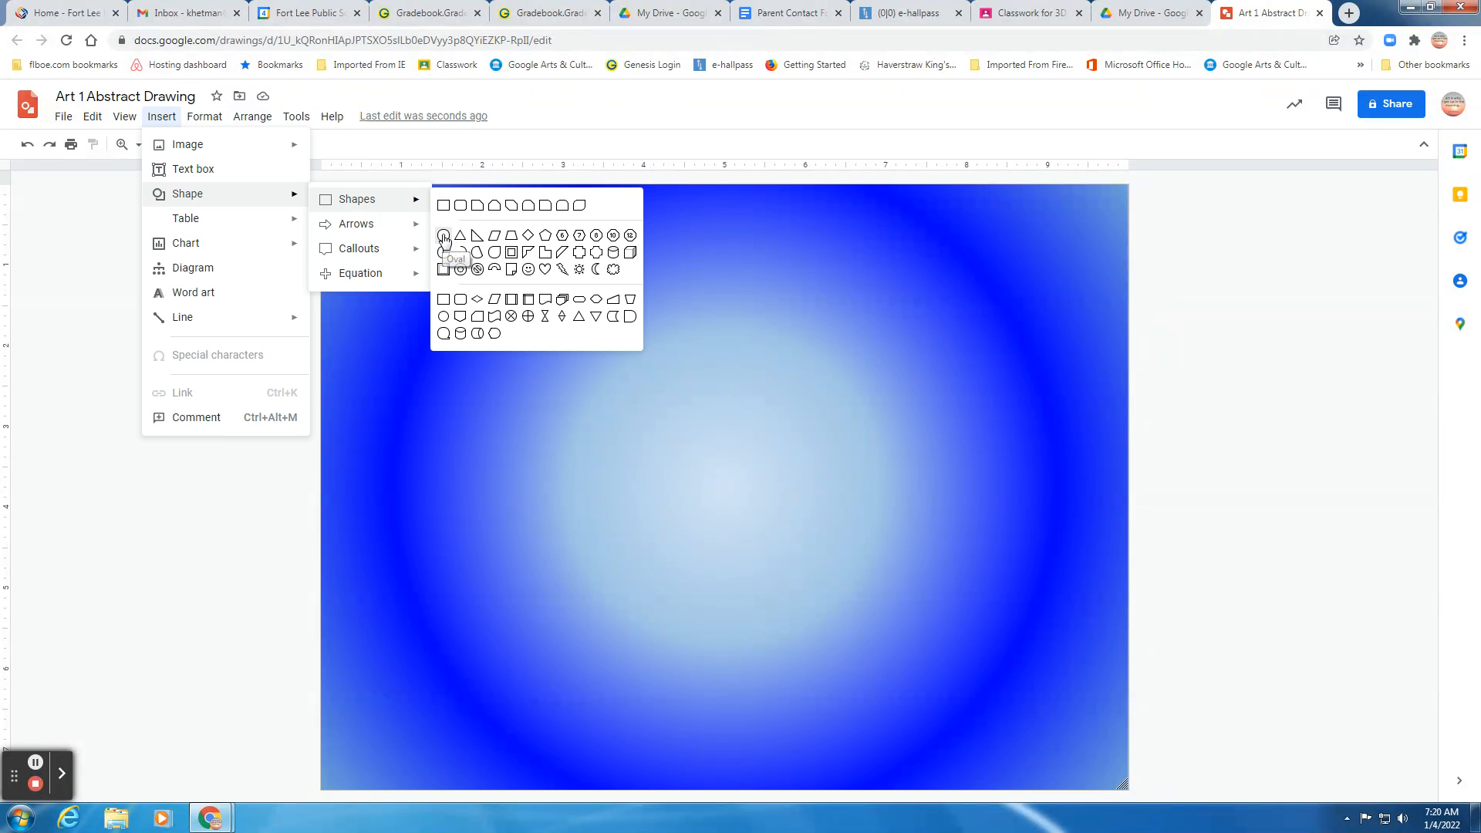
left_click(444, 235)
left_click_drag(410, 271, 676, 548)
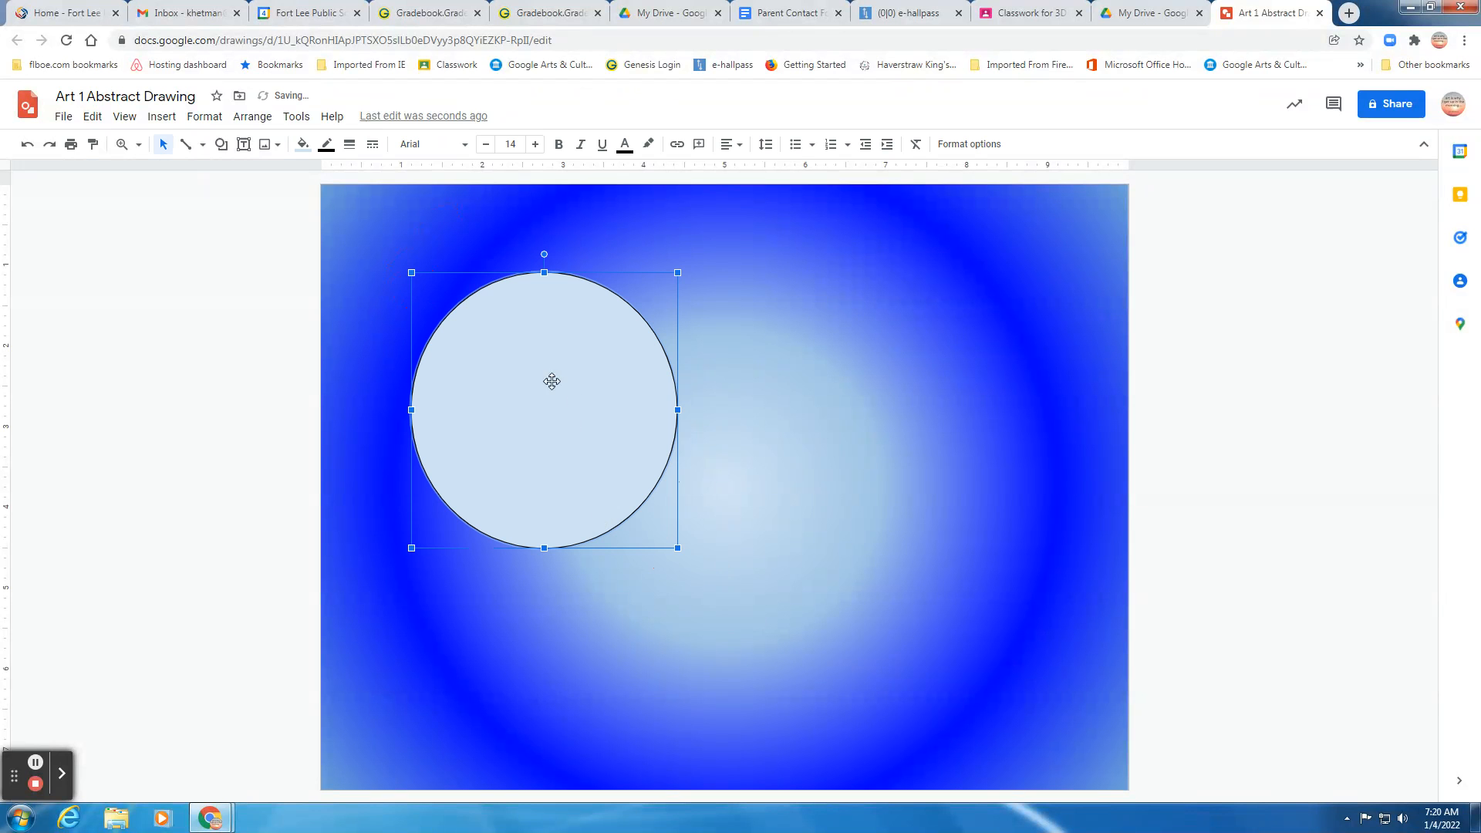
Fill the oval with solid pale orange and start a custom gradient fill with light orange as its first stop
left_click(303, 146)
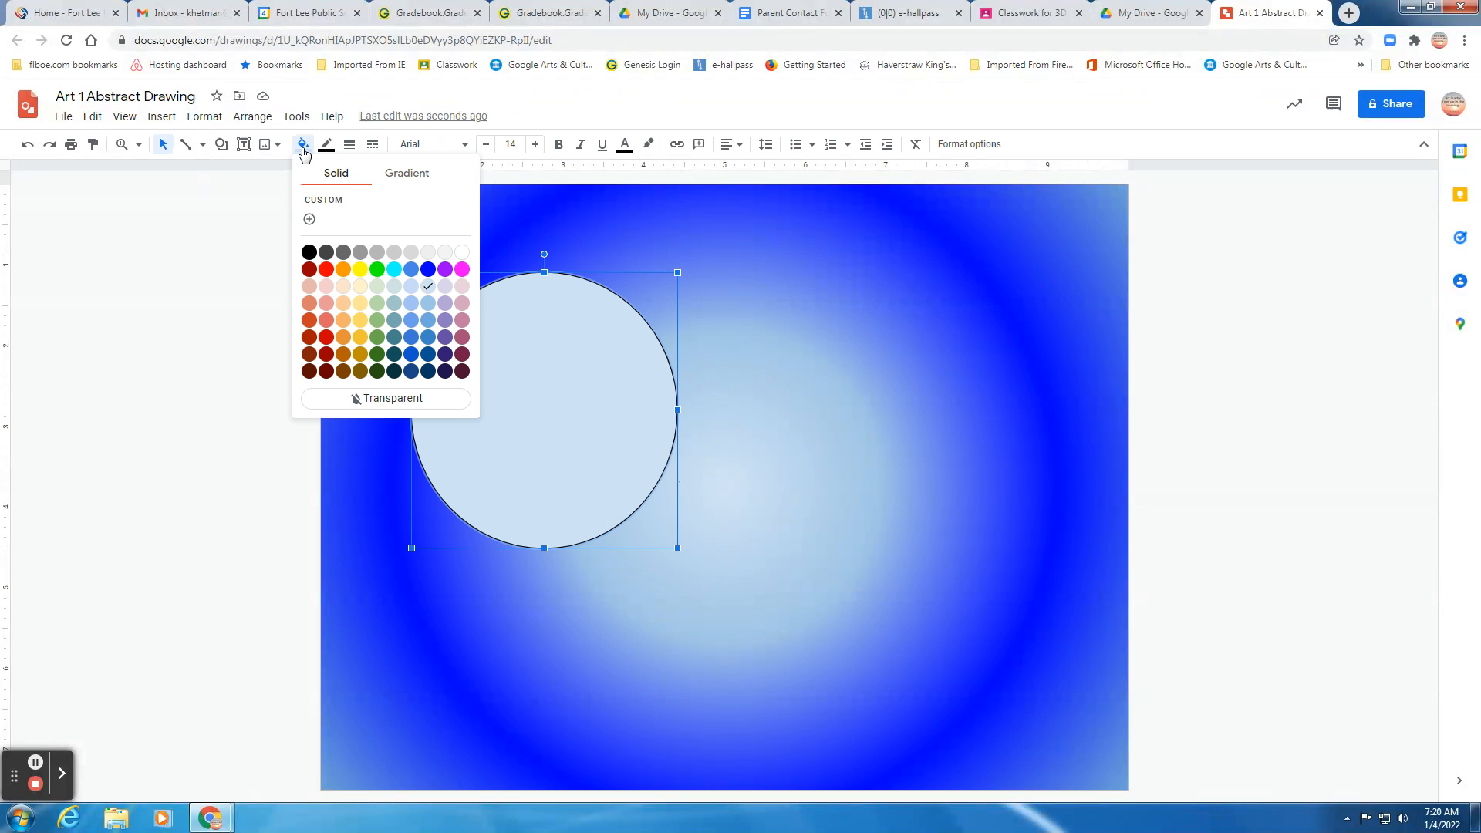
left_click(344, 290)
left_click(303, 144)
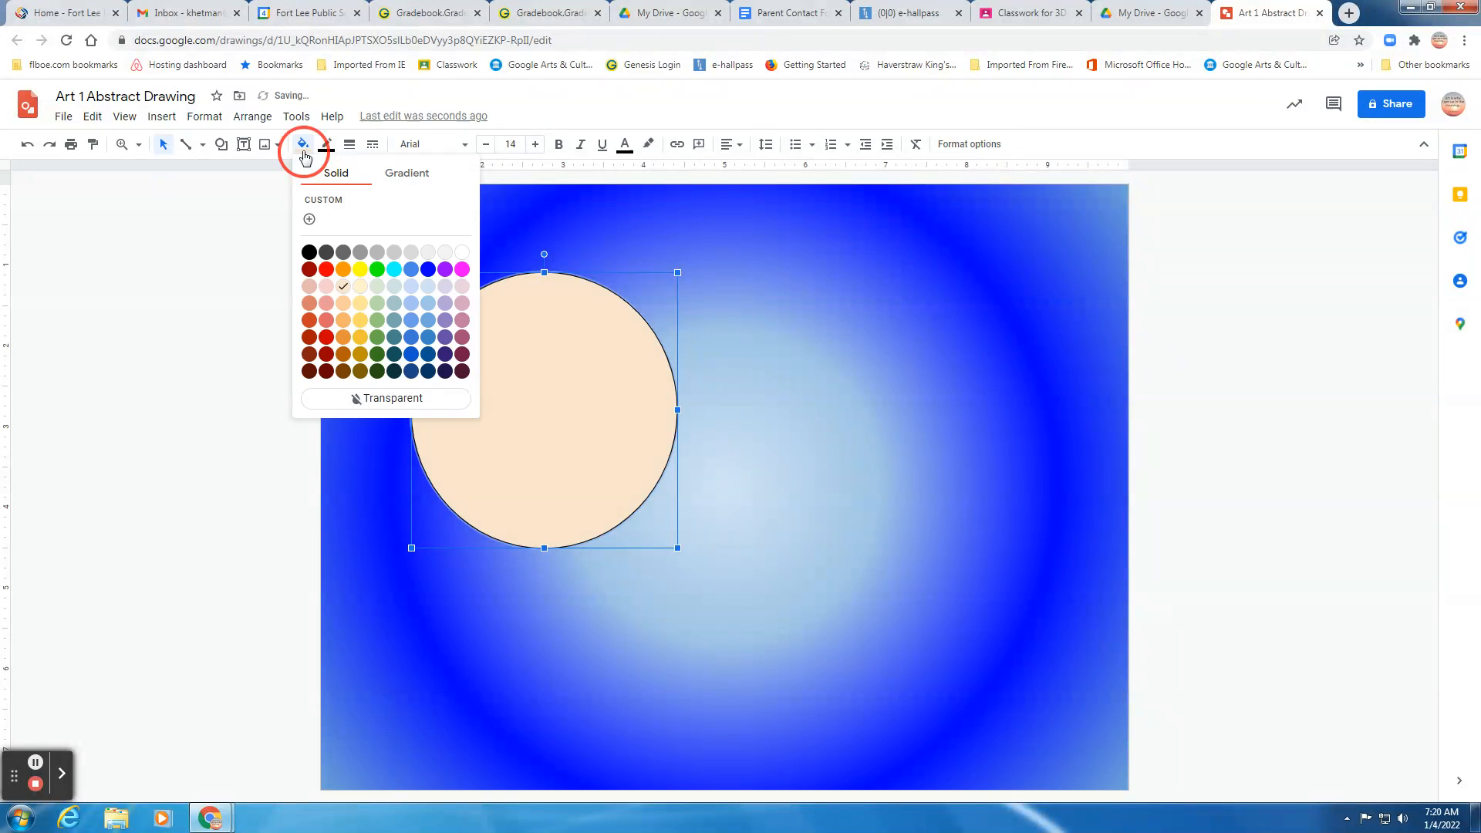
left_click(409, 181)
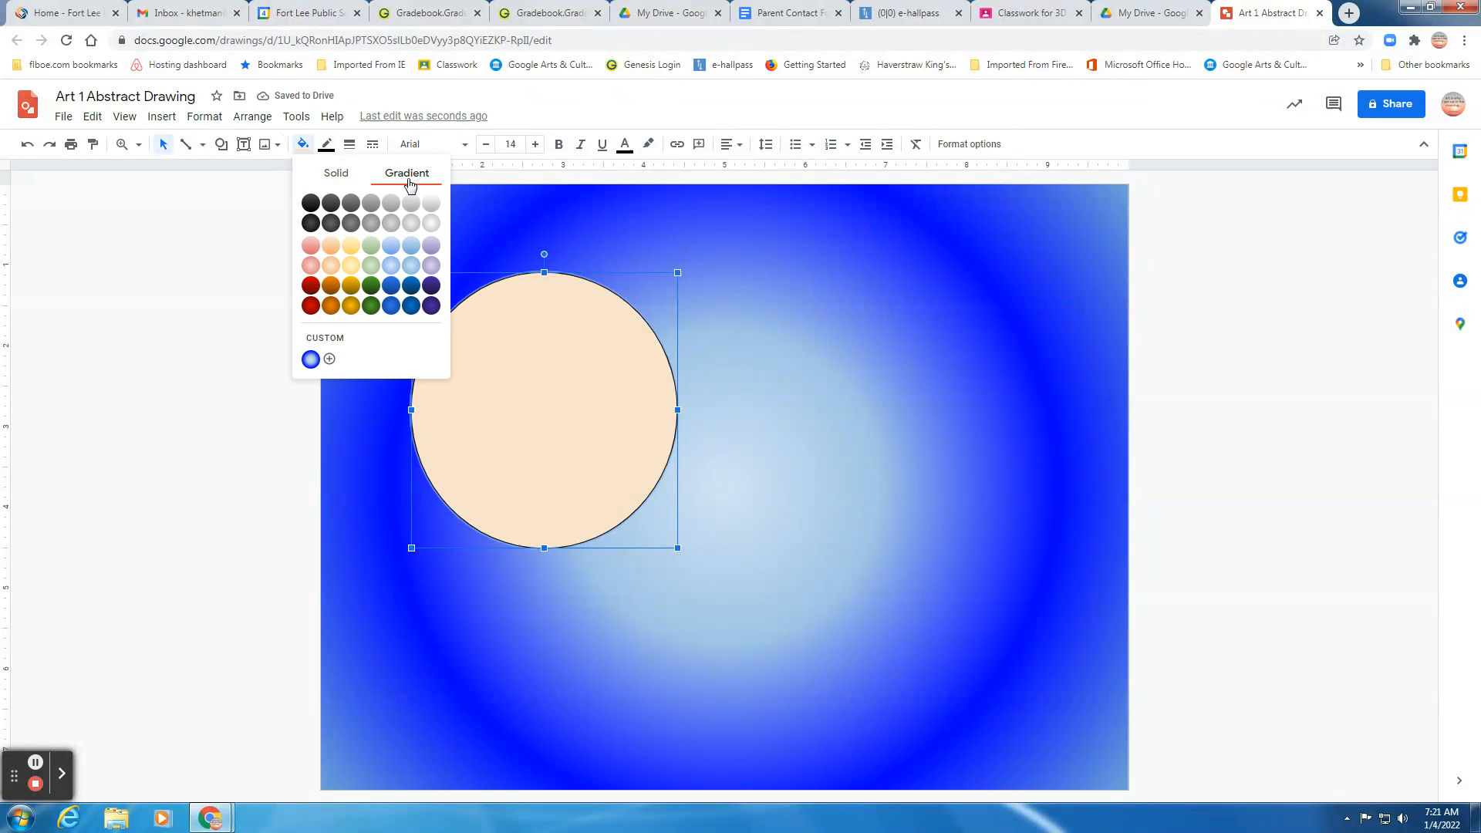
left_click(329, 359)
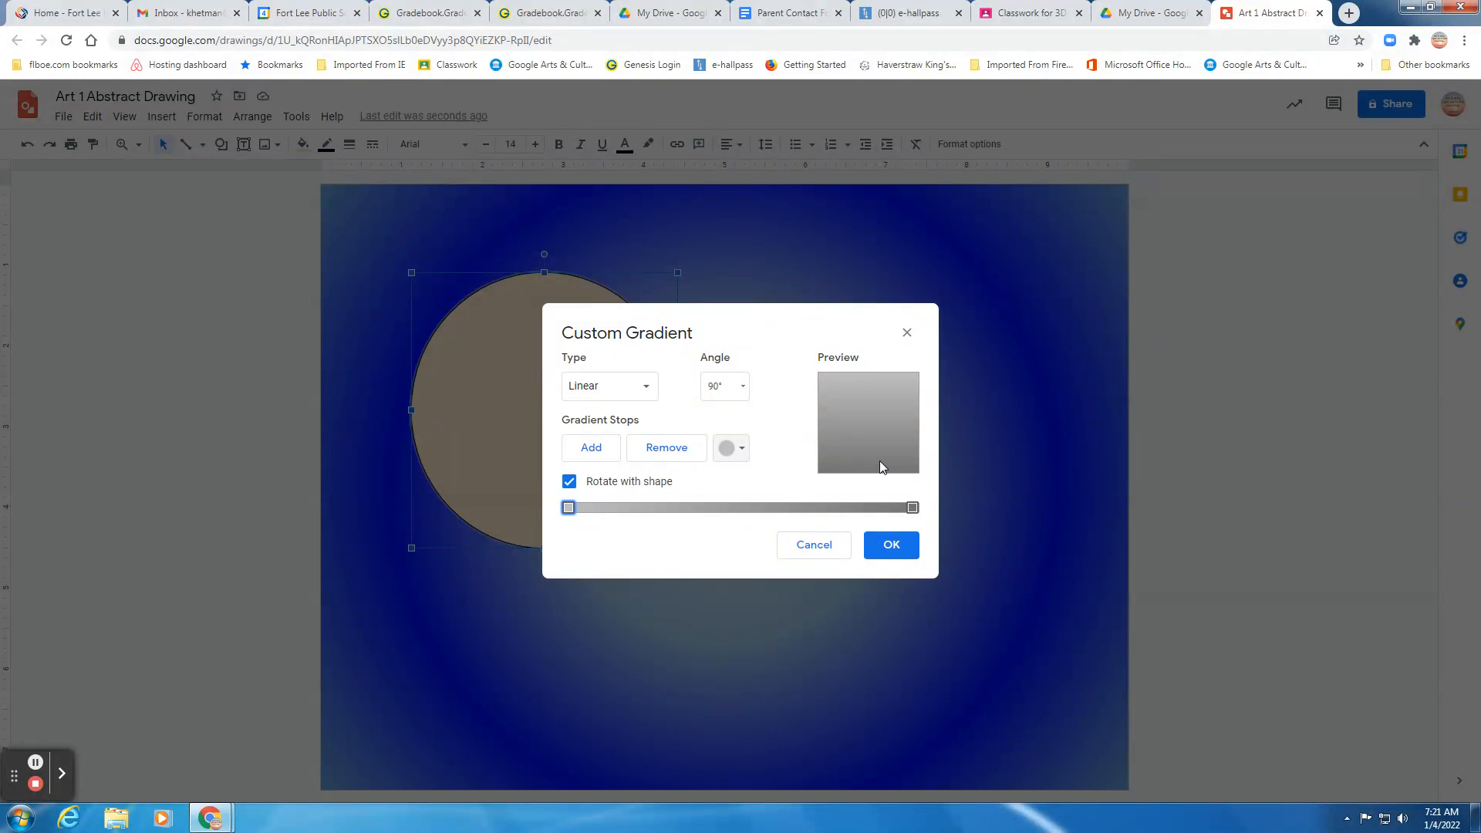
left_click(736, 451)
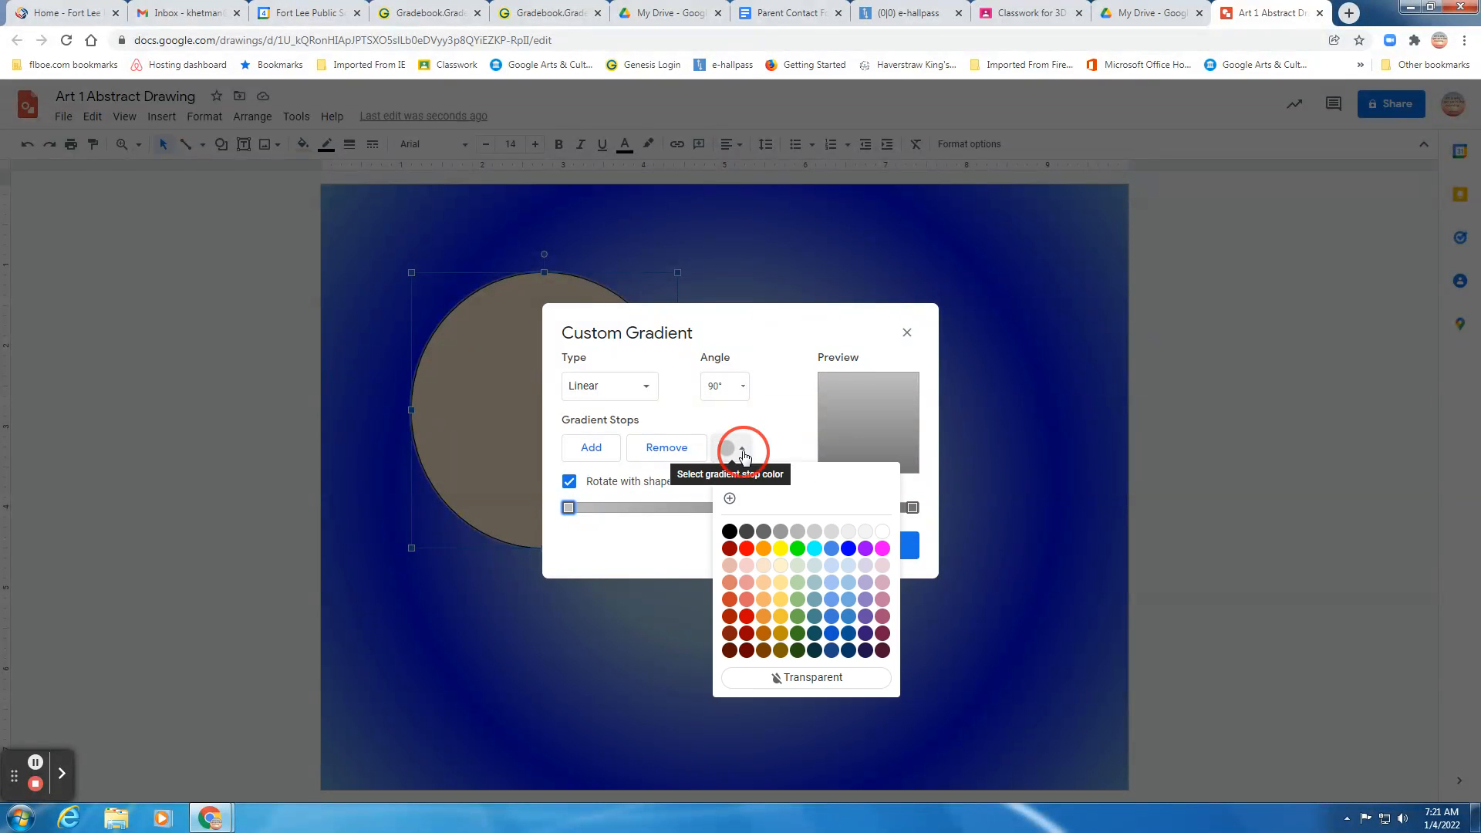
left_click(764, 582)
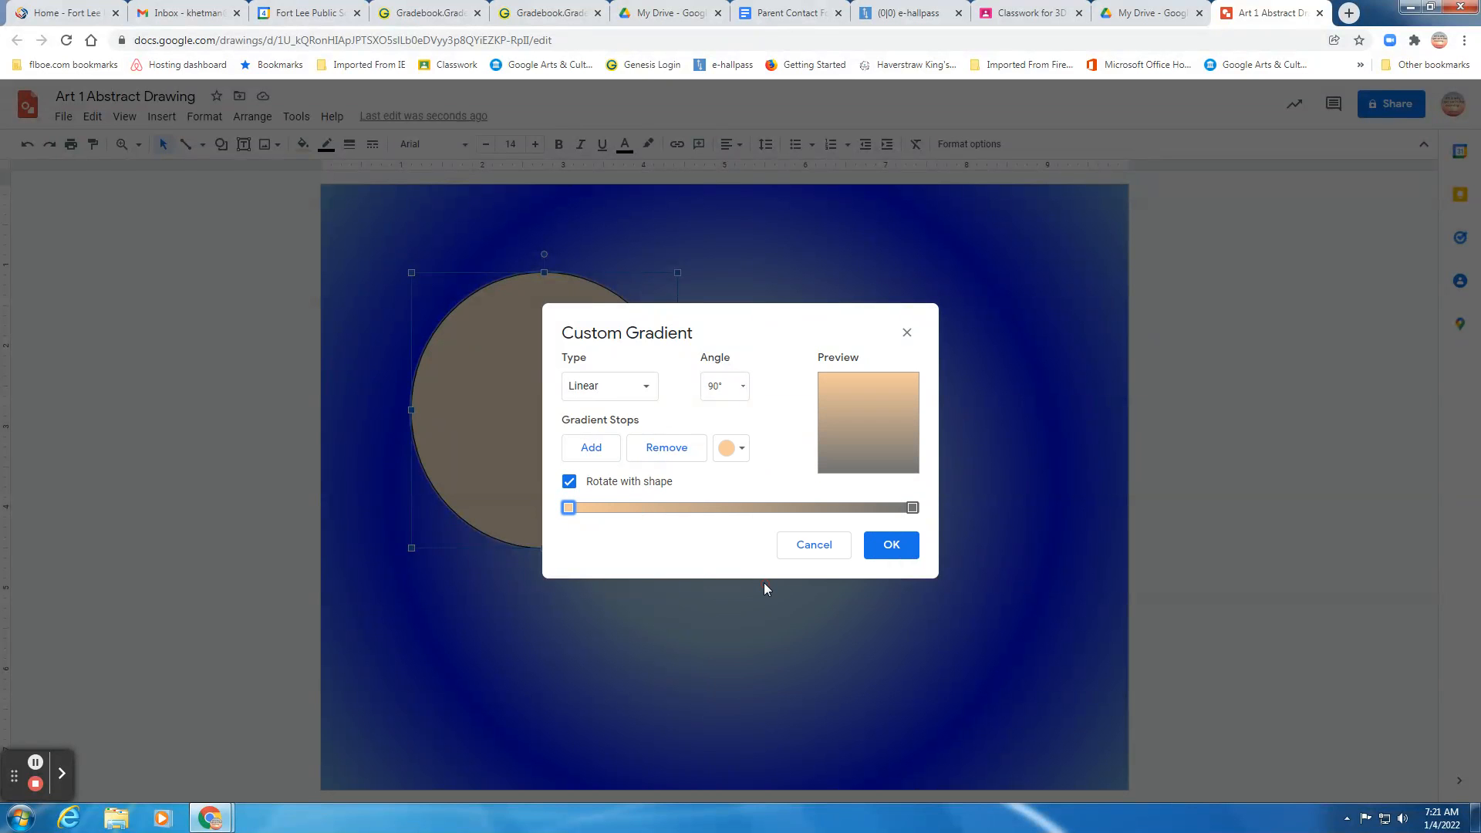
Add a darker orange stop in the middle of the linear gradient and apply it to the oval
left_click(594, 447)
left_click(744, 460)
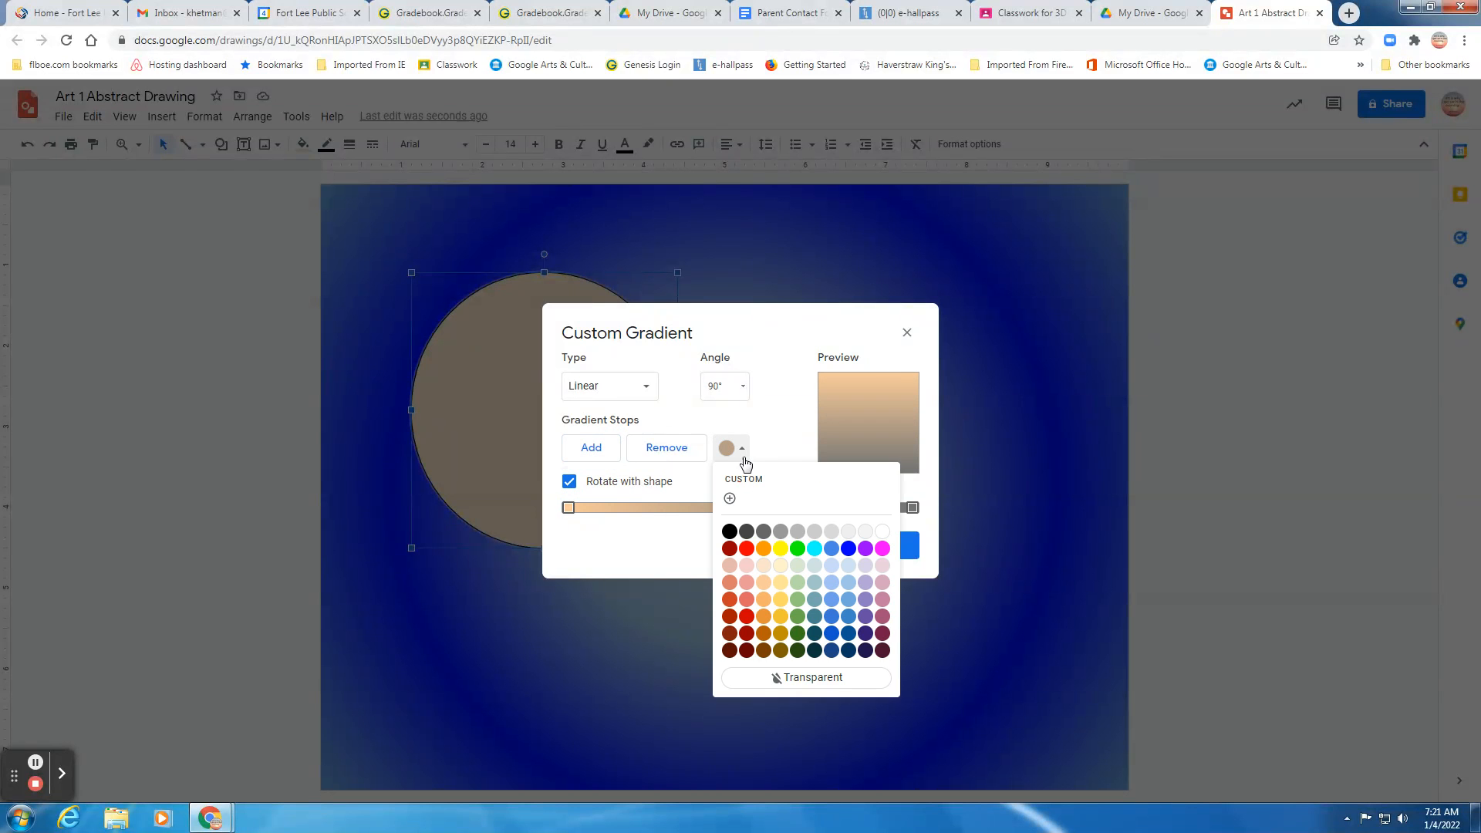
left_click(766, 614)
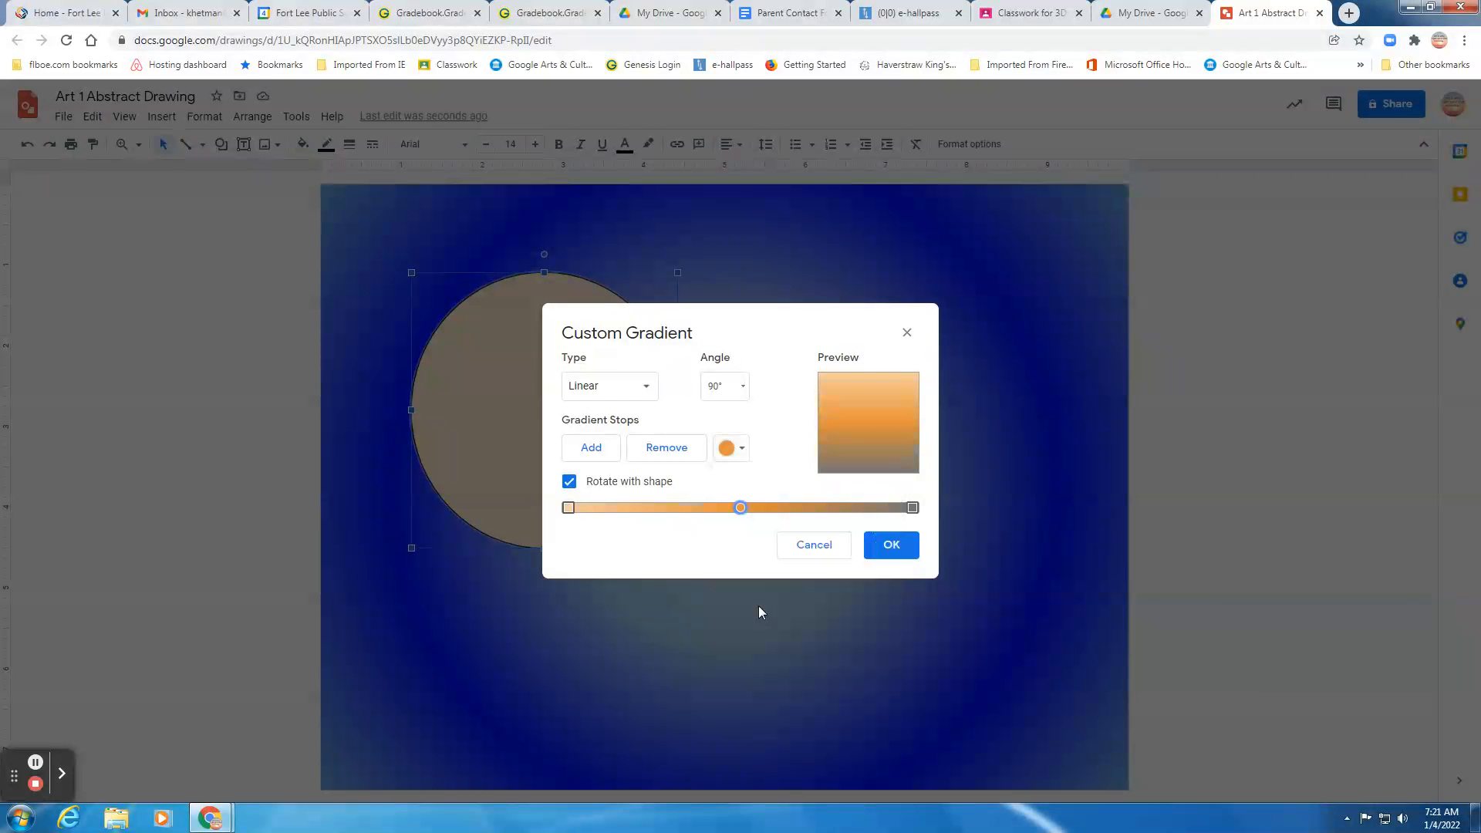
left_click(895, 548)
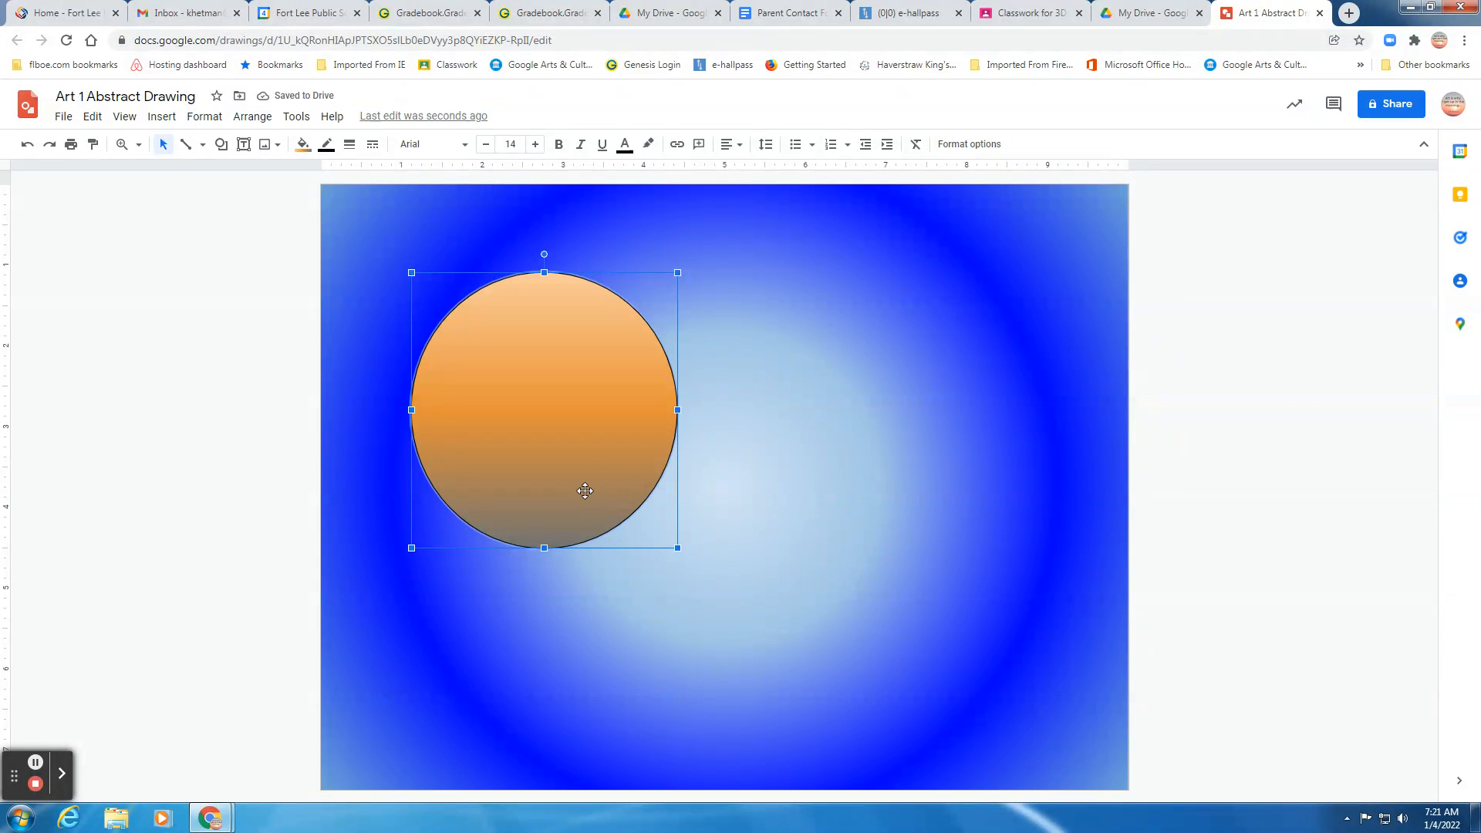
Make the oval's border transparent
left_click(326, 146)
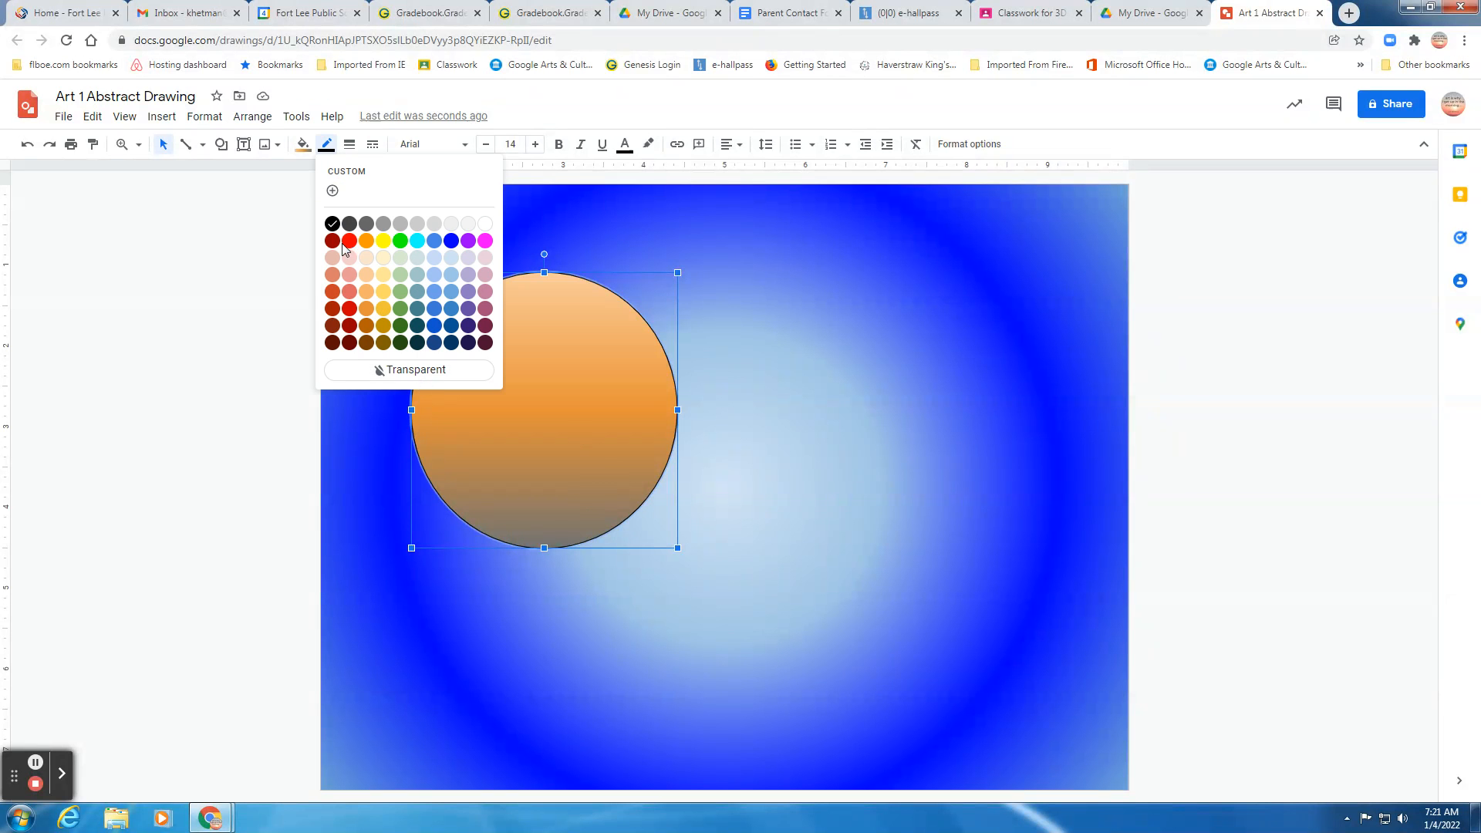
left_click(382, 369)
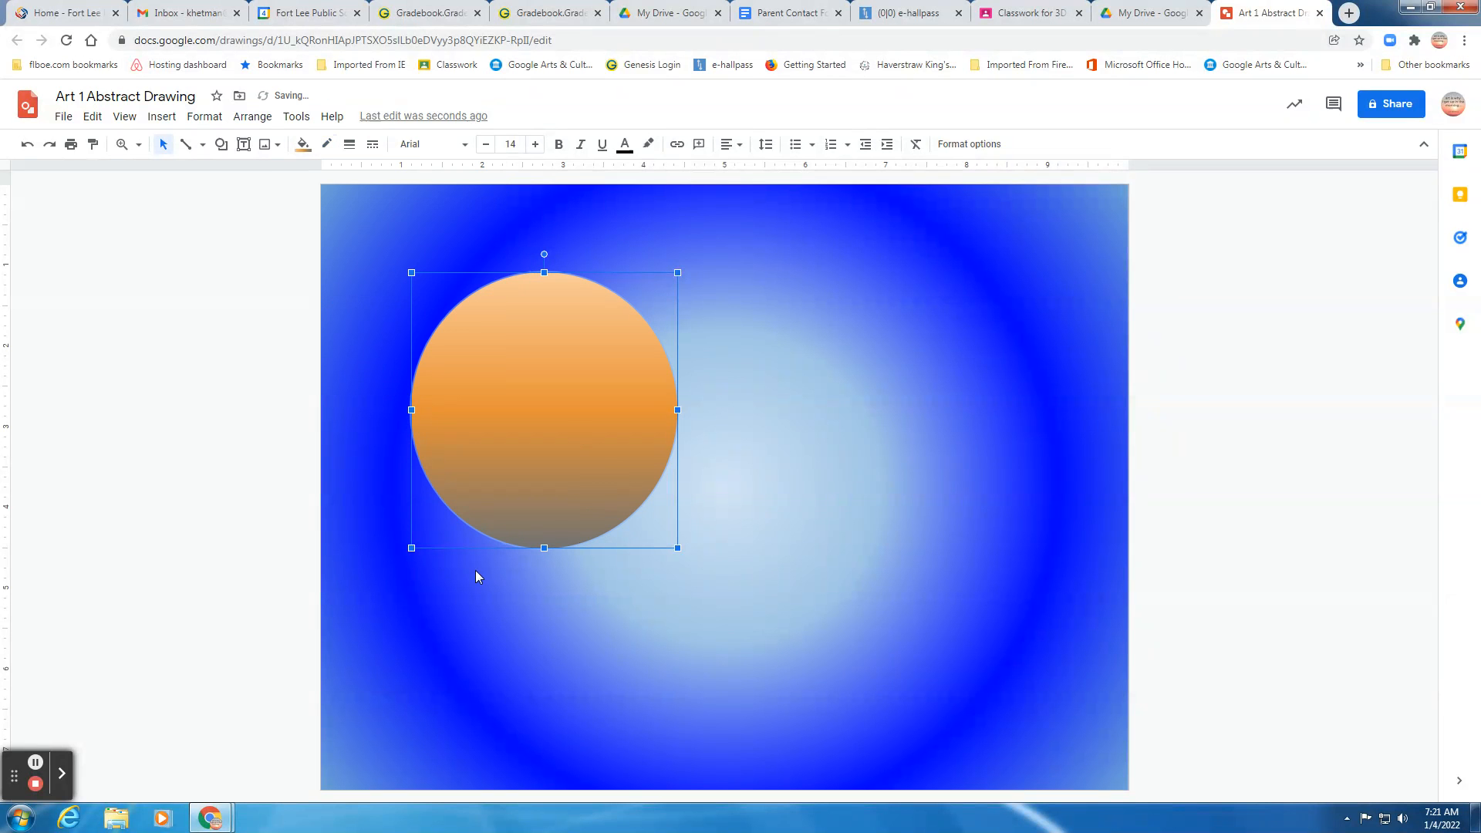
left_click(469, 628)
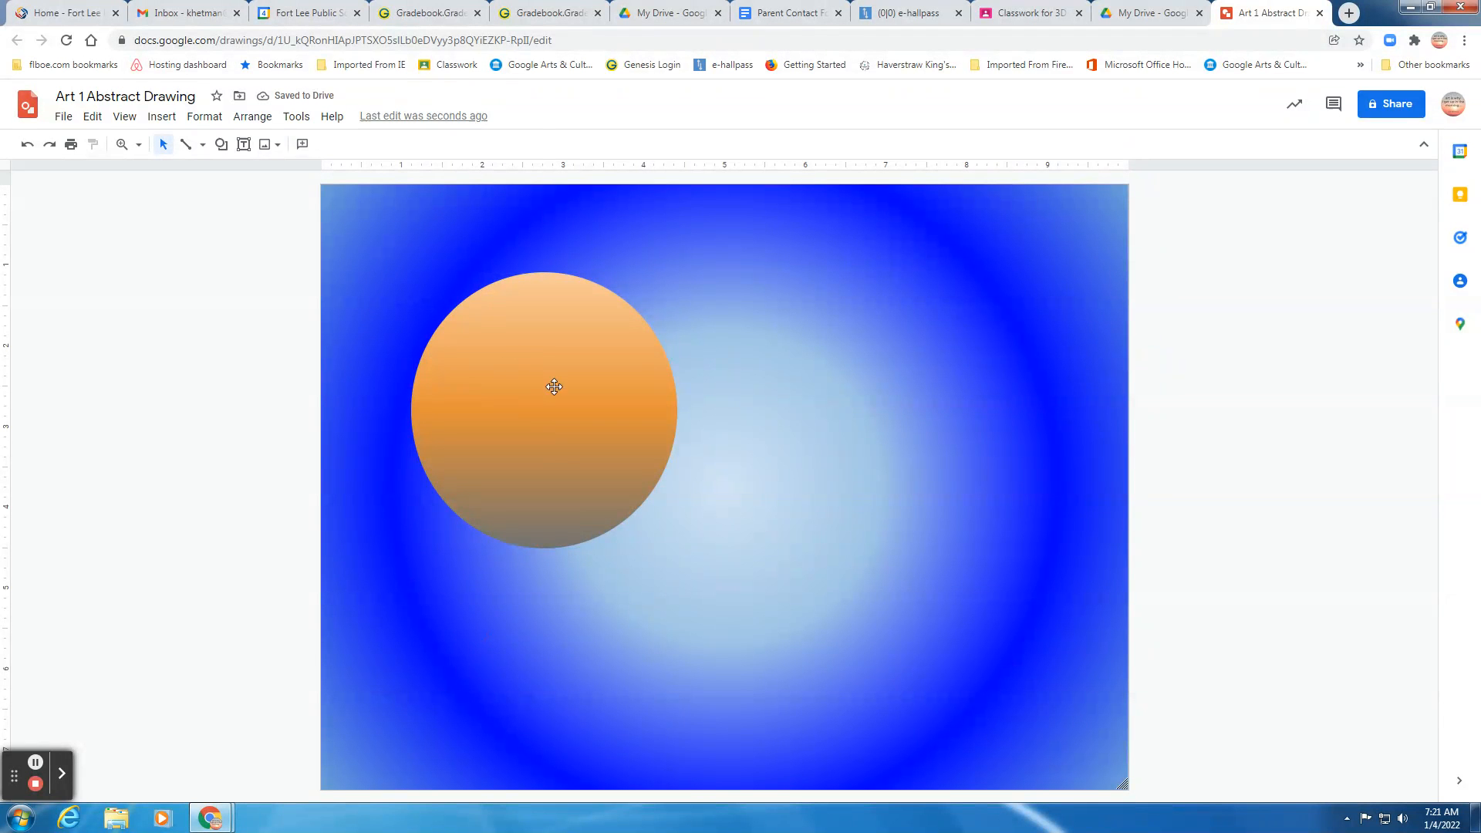
Add a drop shadow to the orange oval and set the shadow colour to the darkest blue
left_click(477, 381)
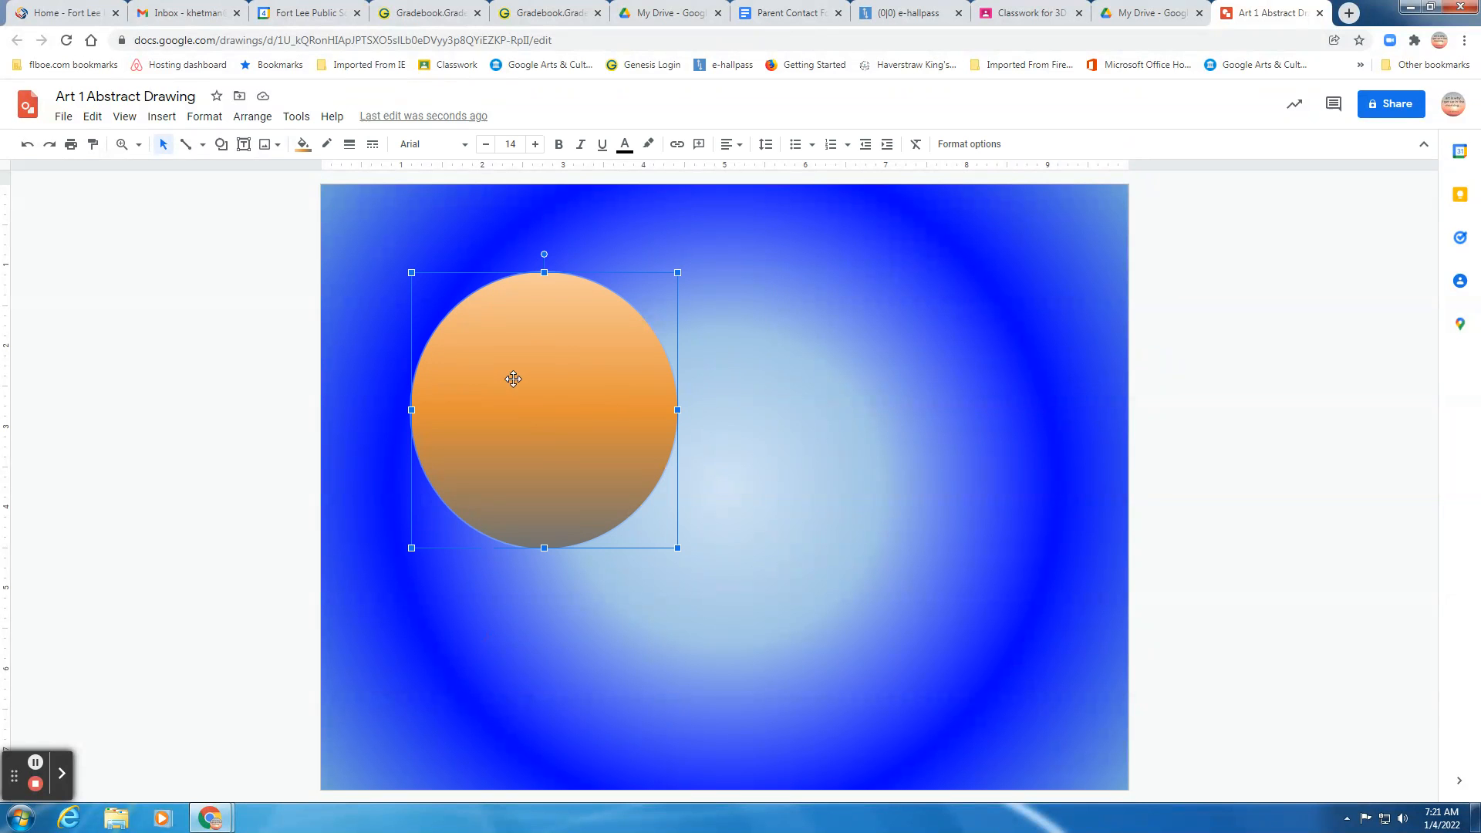
left_click(969, 145)
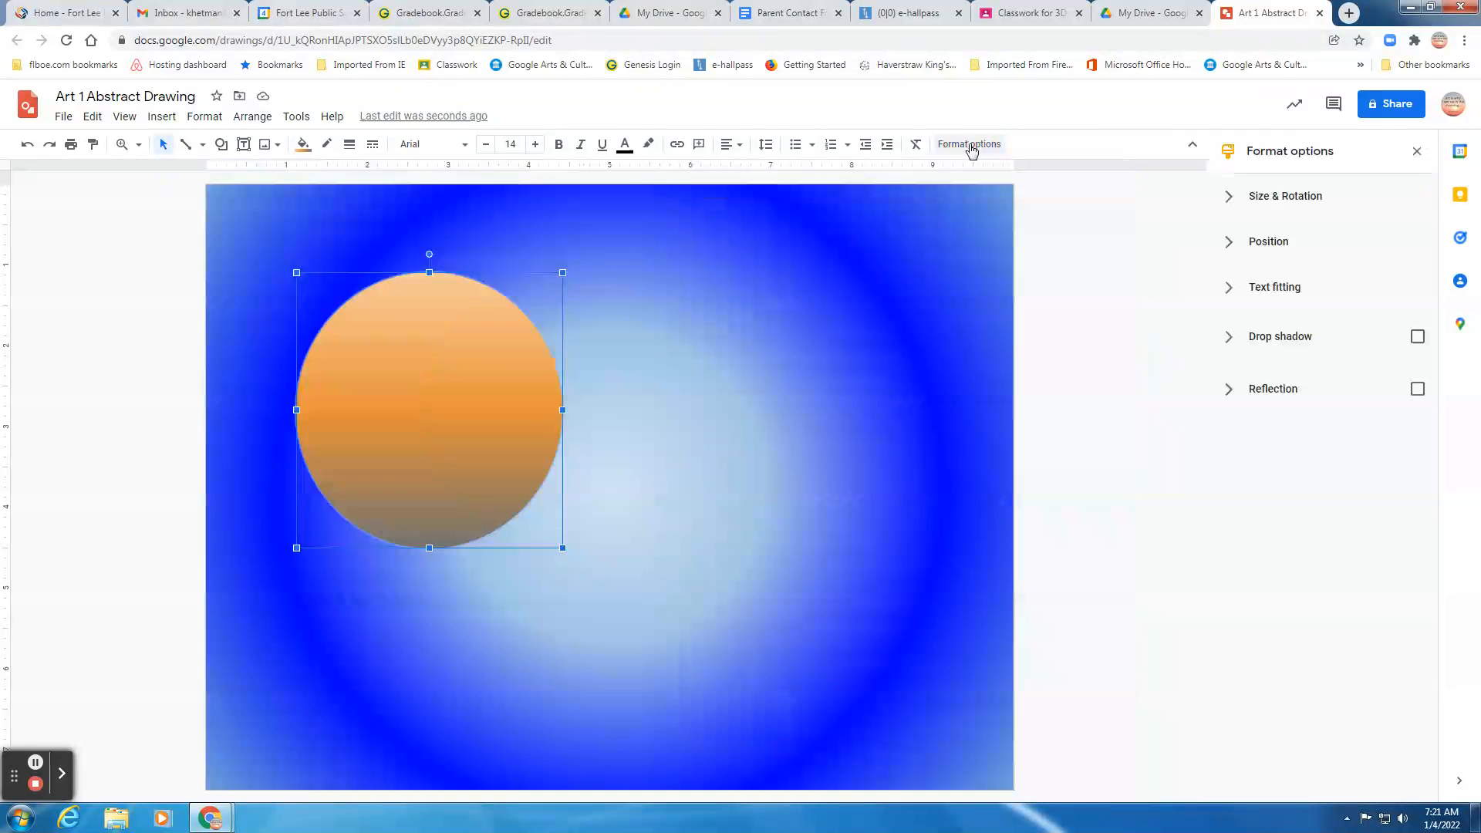
left_click(1272, 339)
left_click(1409, 386)
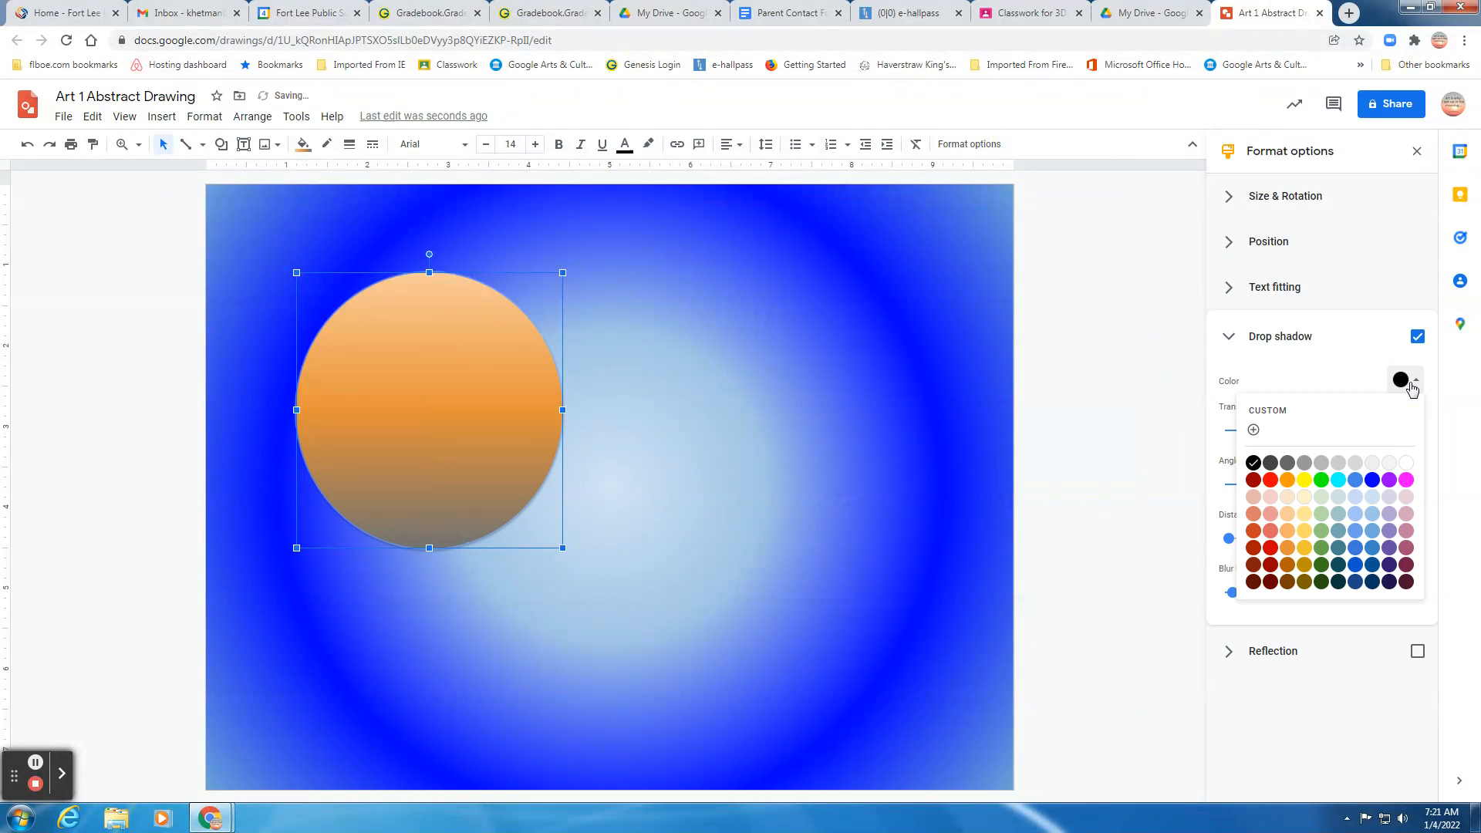
left_click(1372, 581)
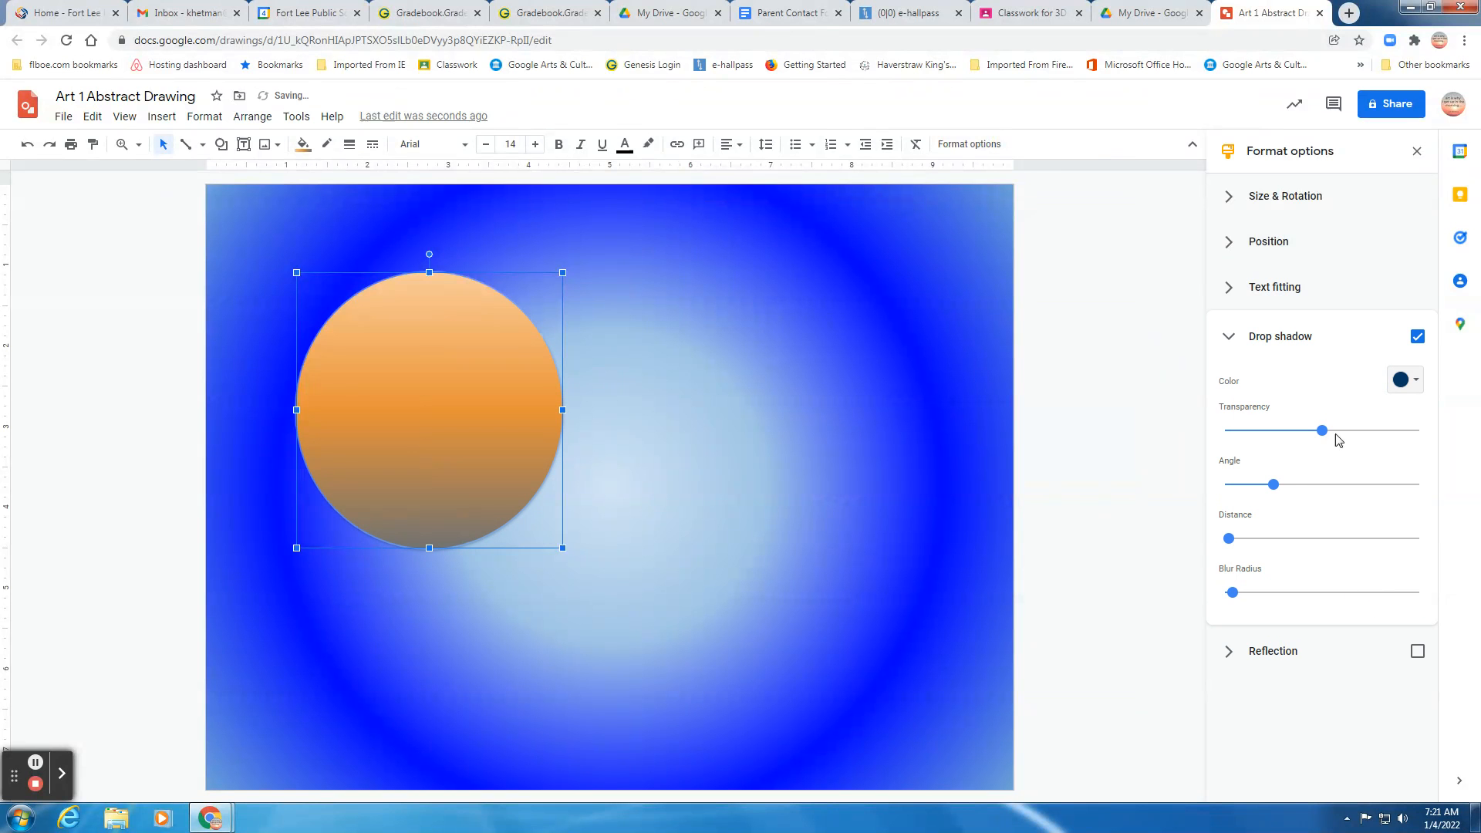
Raise the shadow's angle to about three quarters of its range and its distance and blur radius to just under a third
left_click_drag(1274, 485, 1376, 486)
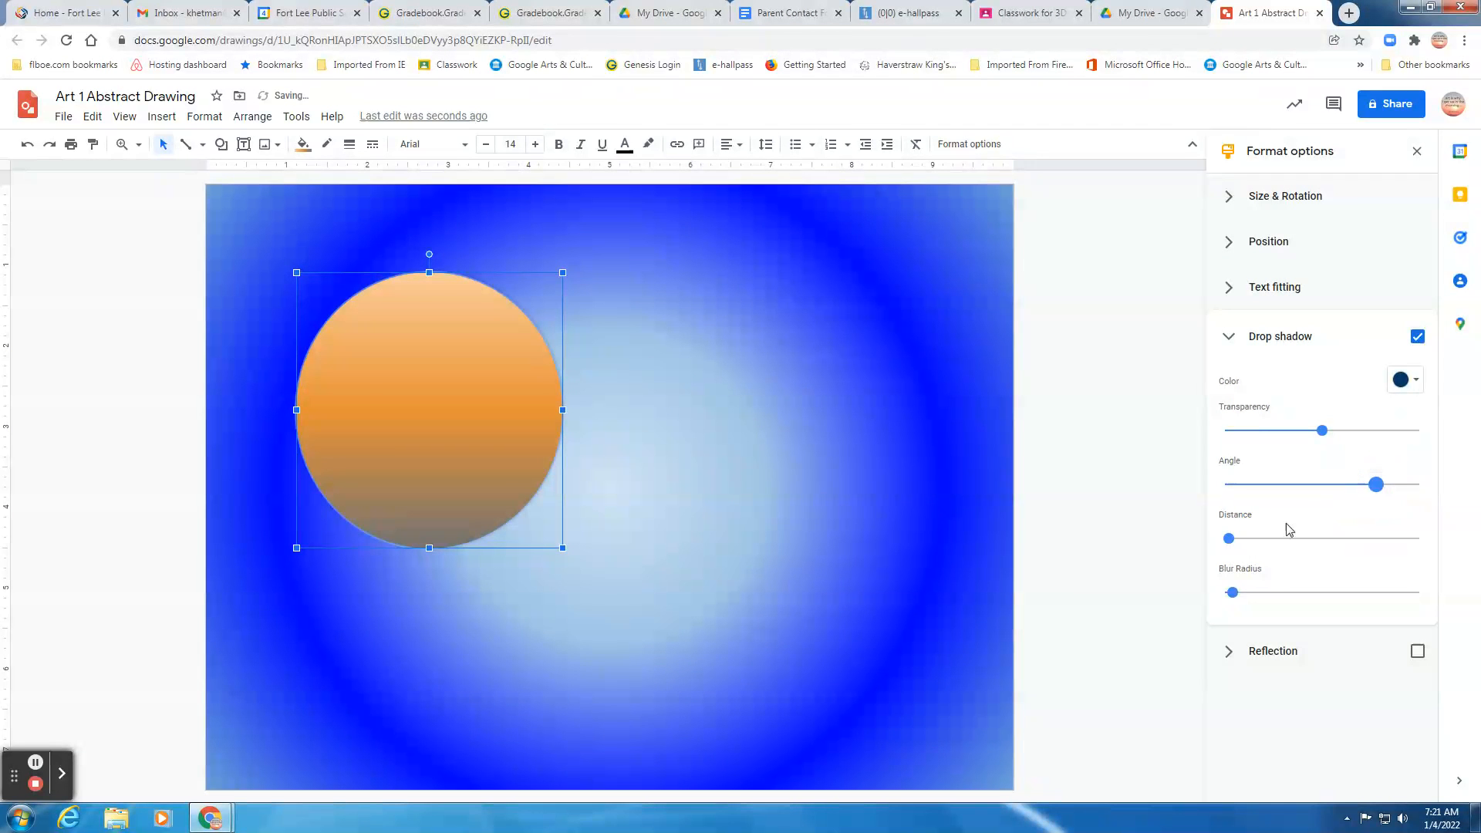
left_click_drag(1230, 540, 1284, 549)
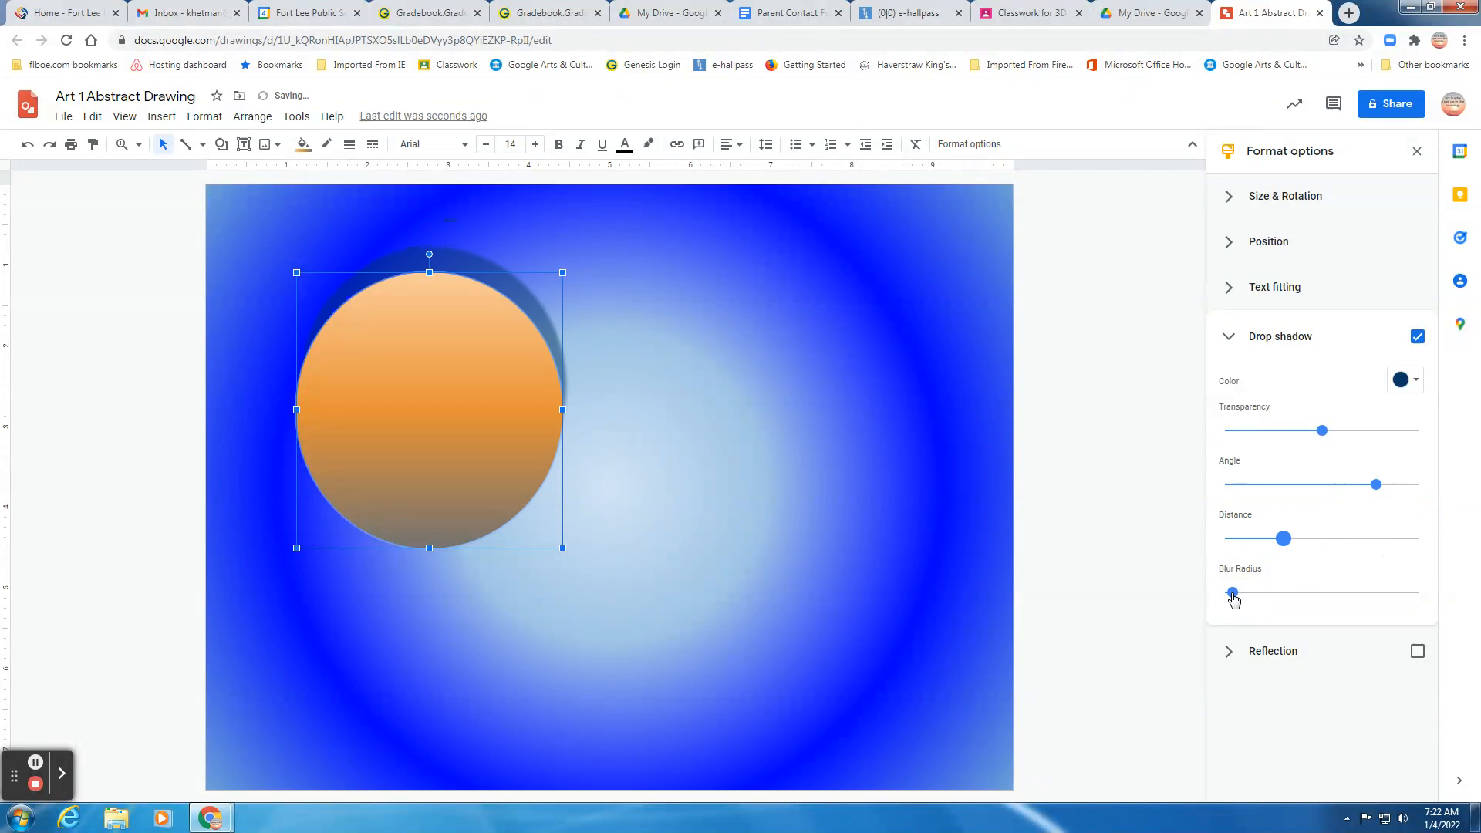
left_click_drag(1232, 593, 1280, 596)
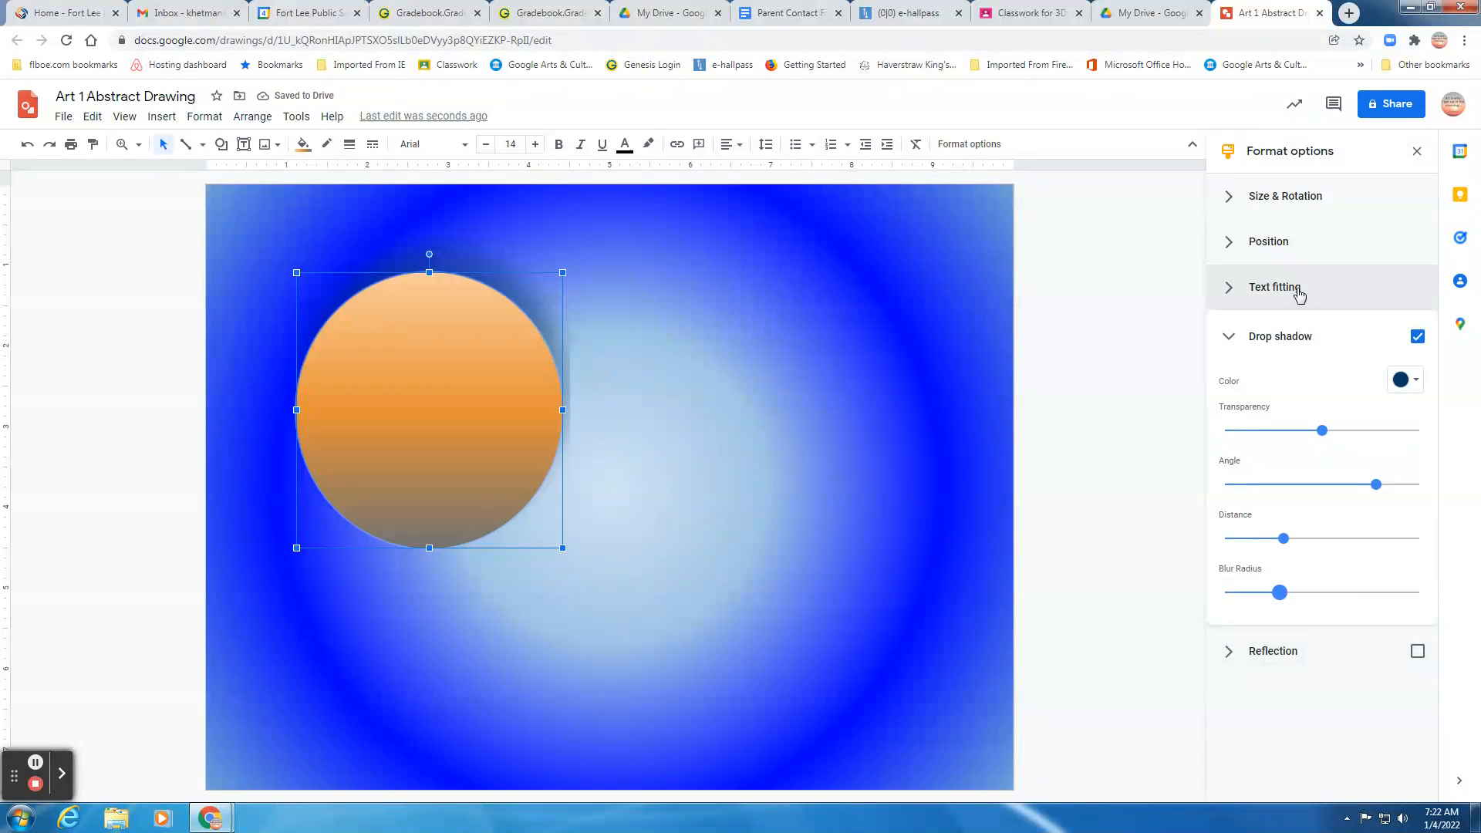
Add a reflection to the oval with transparency about a fifth, distance about 60% and size about a quarter of their ranges
left_click(1258, 656)
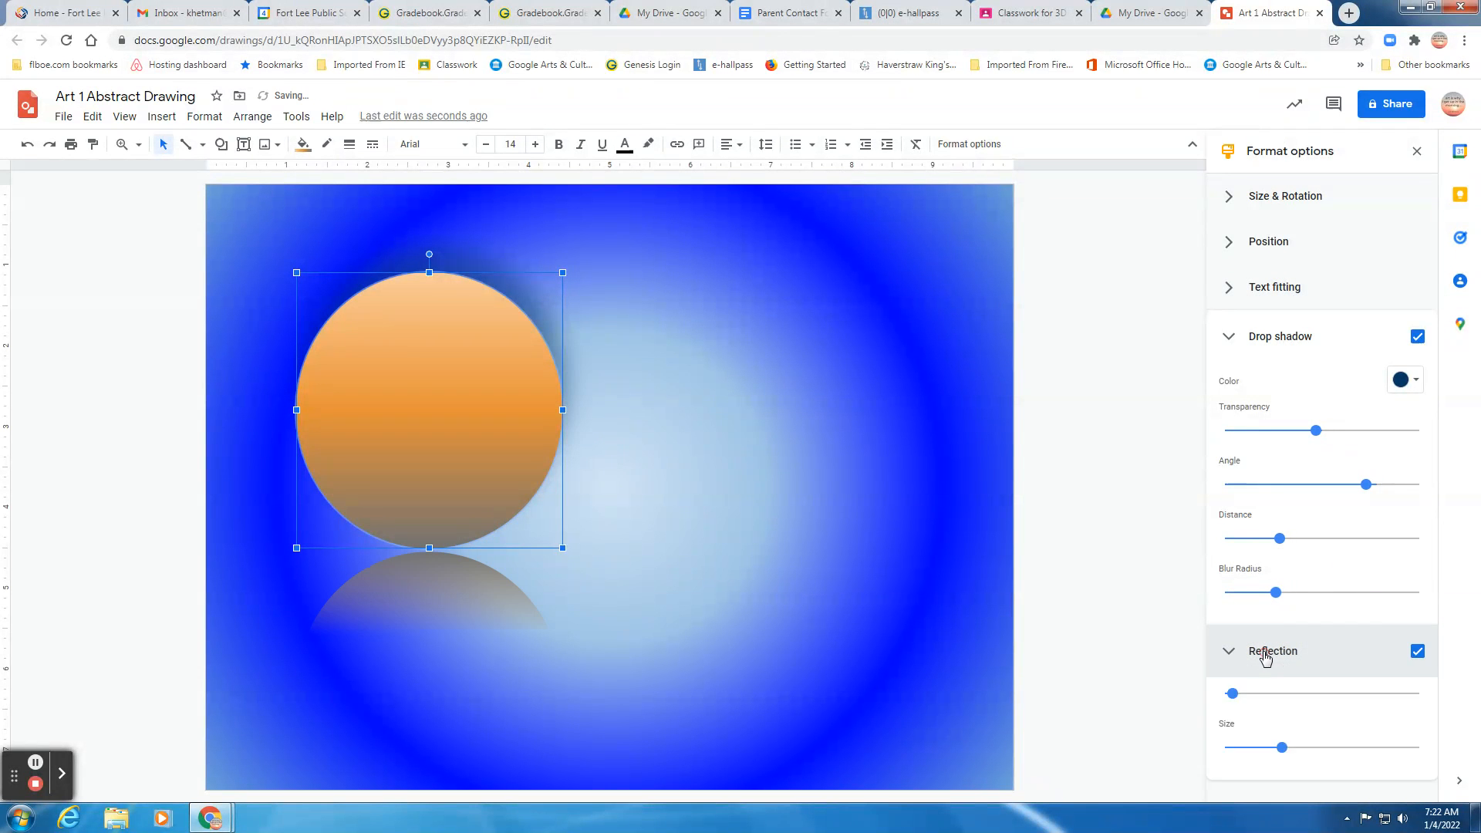
scroll(1368, 685, "down", 1)
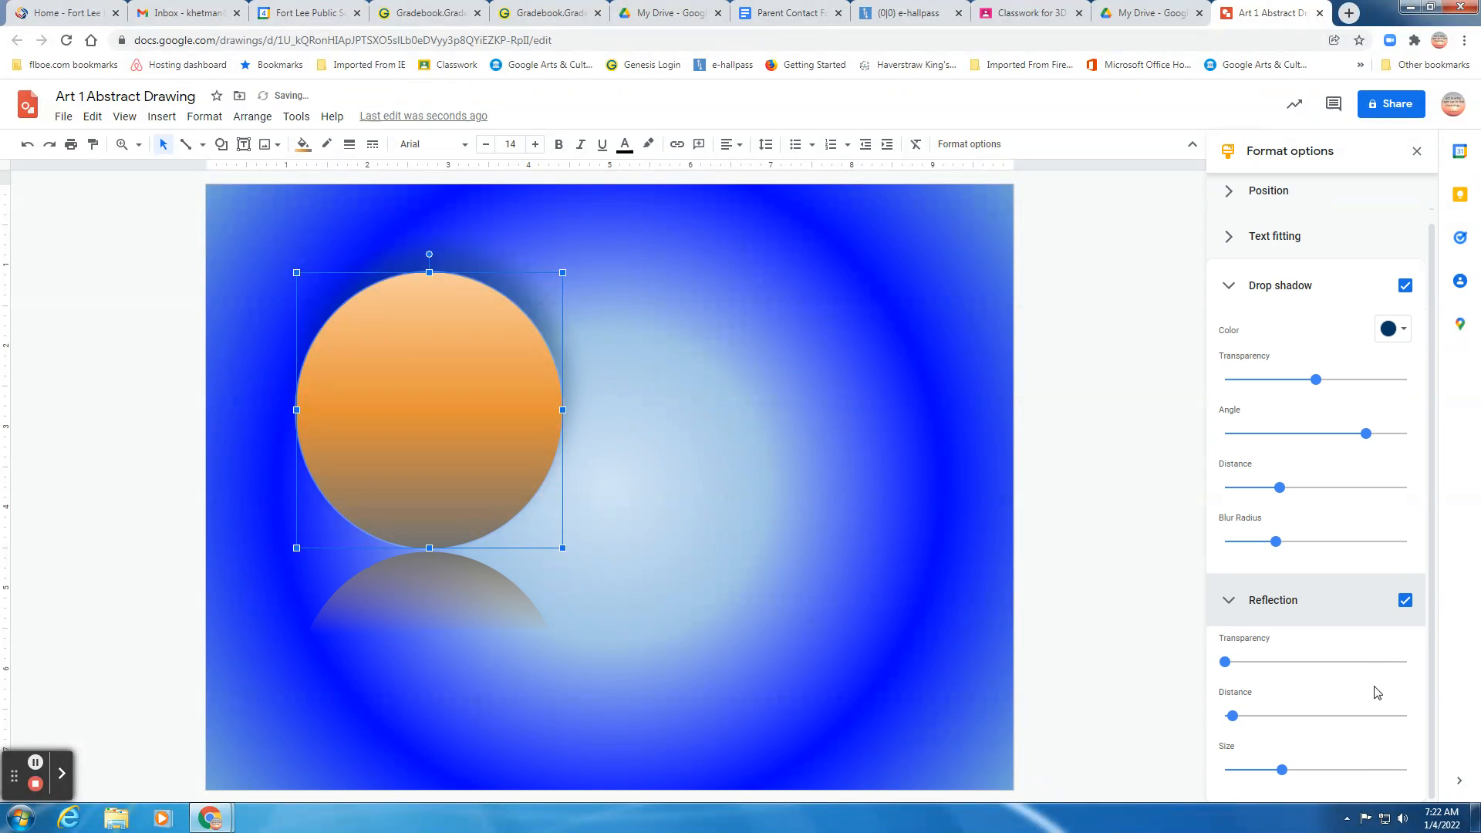
left_click_drag(1226, 665, 1262, 665)
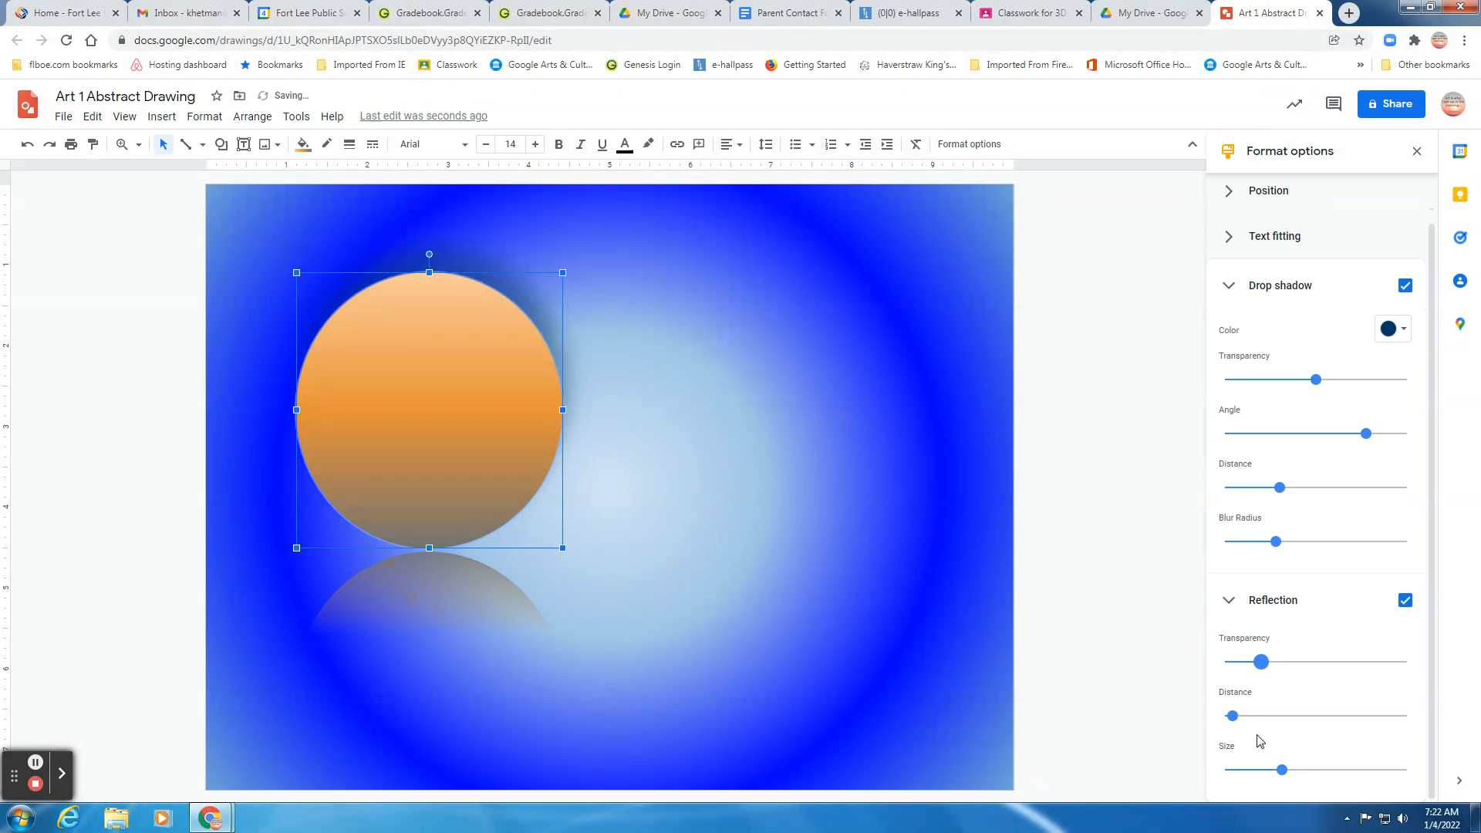
left_click_drag(1234, 718, 1333, 717)
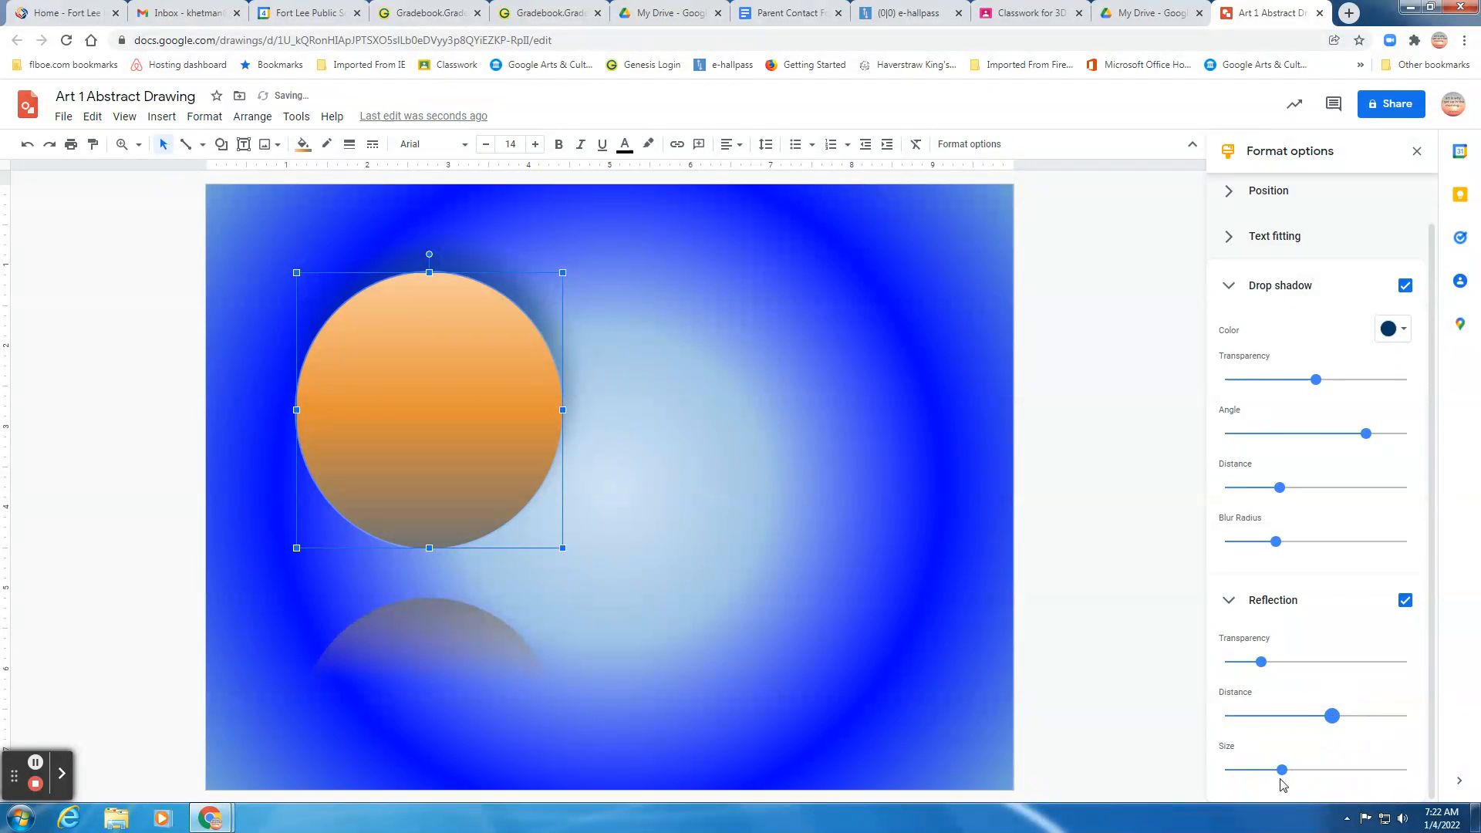
mouse_move(1281, 770)
left_mouse_down()
mouse_move(1392, 771)
mouse_move(1274, 770)
left_mouse_up()
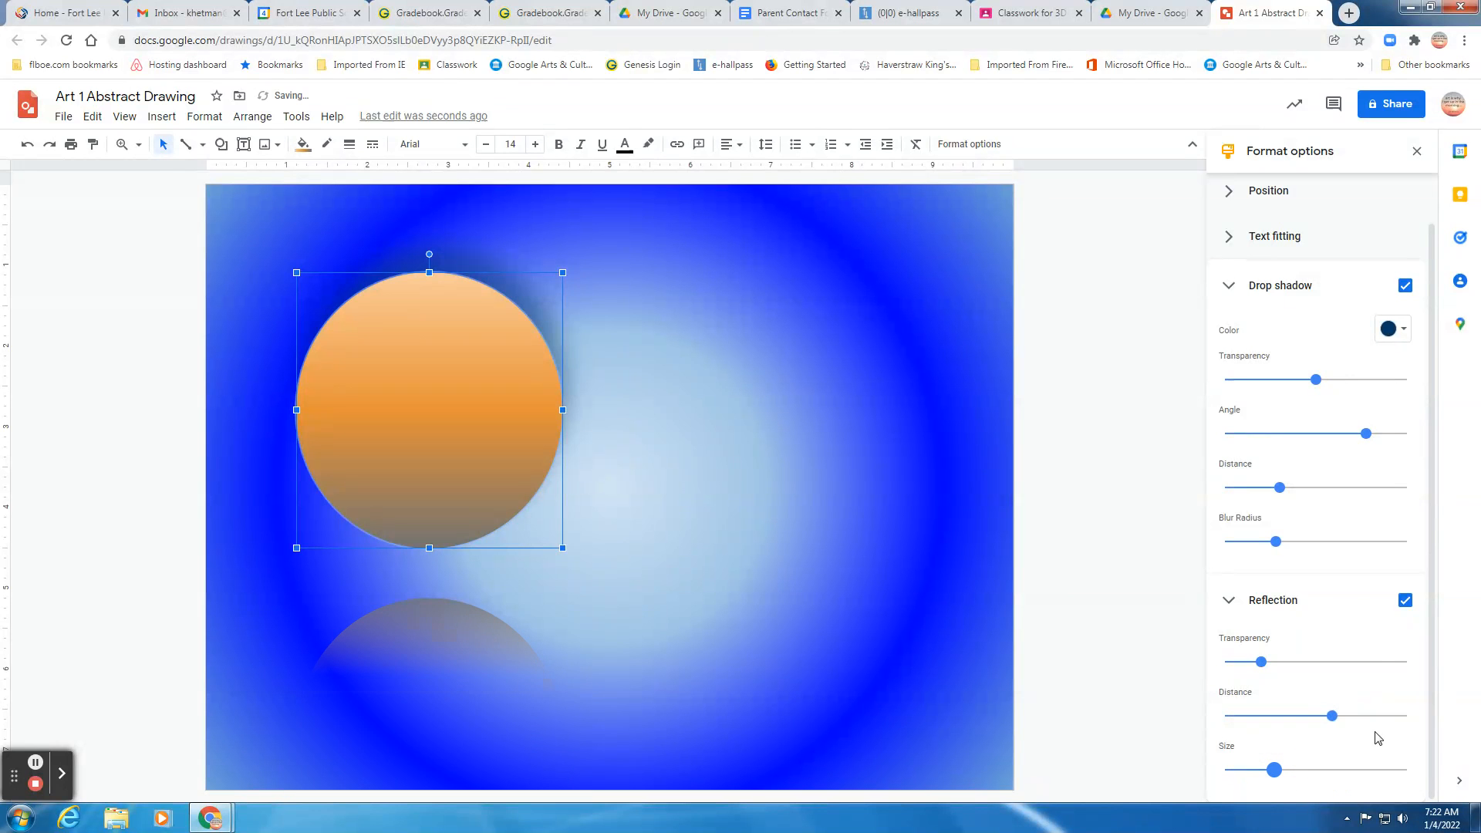
left_click(1234, 285)
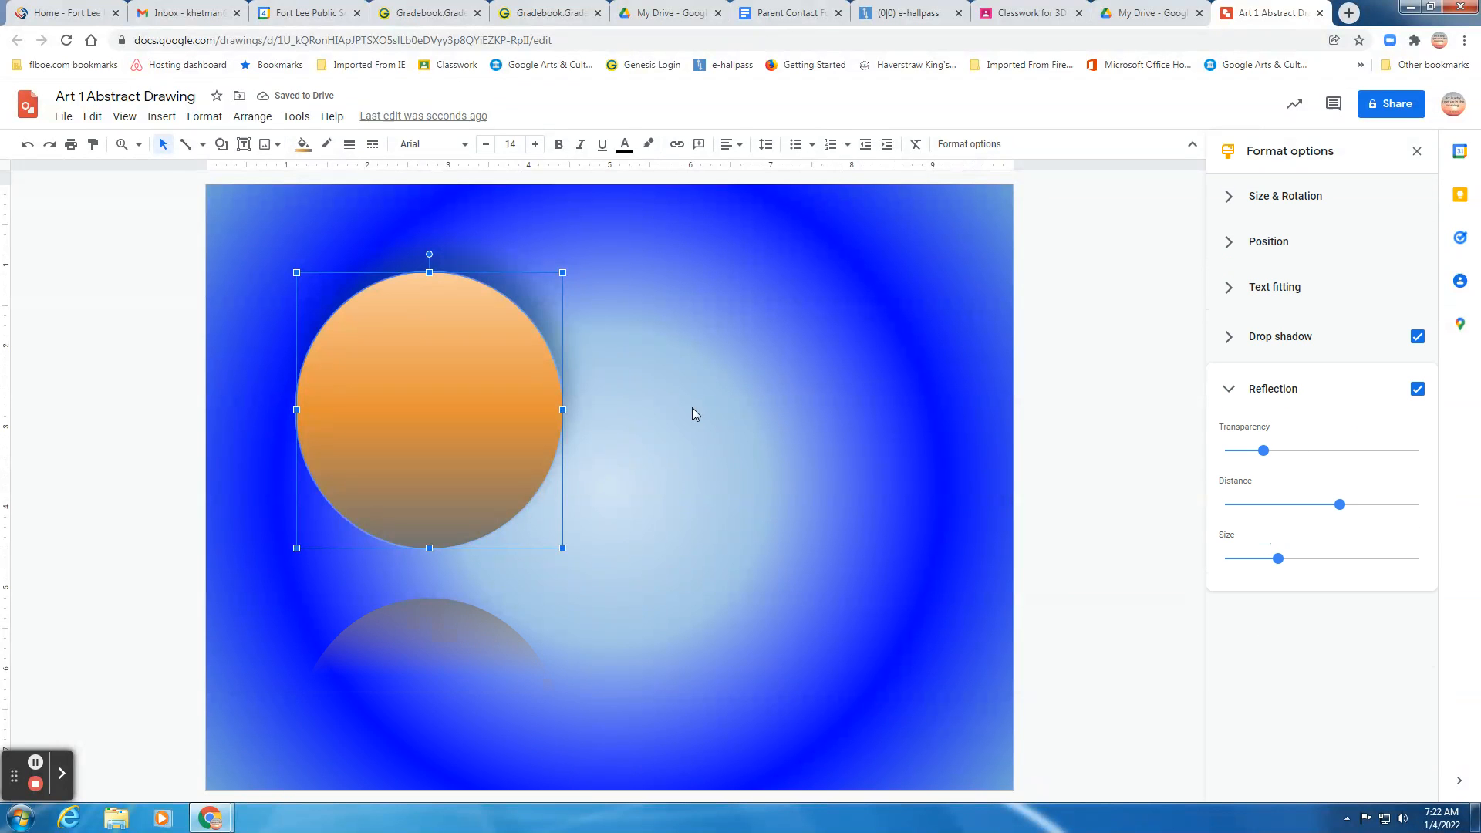
left_click(659, 369)
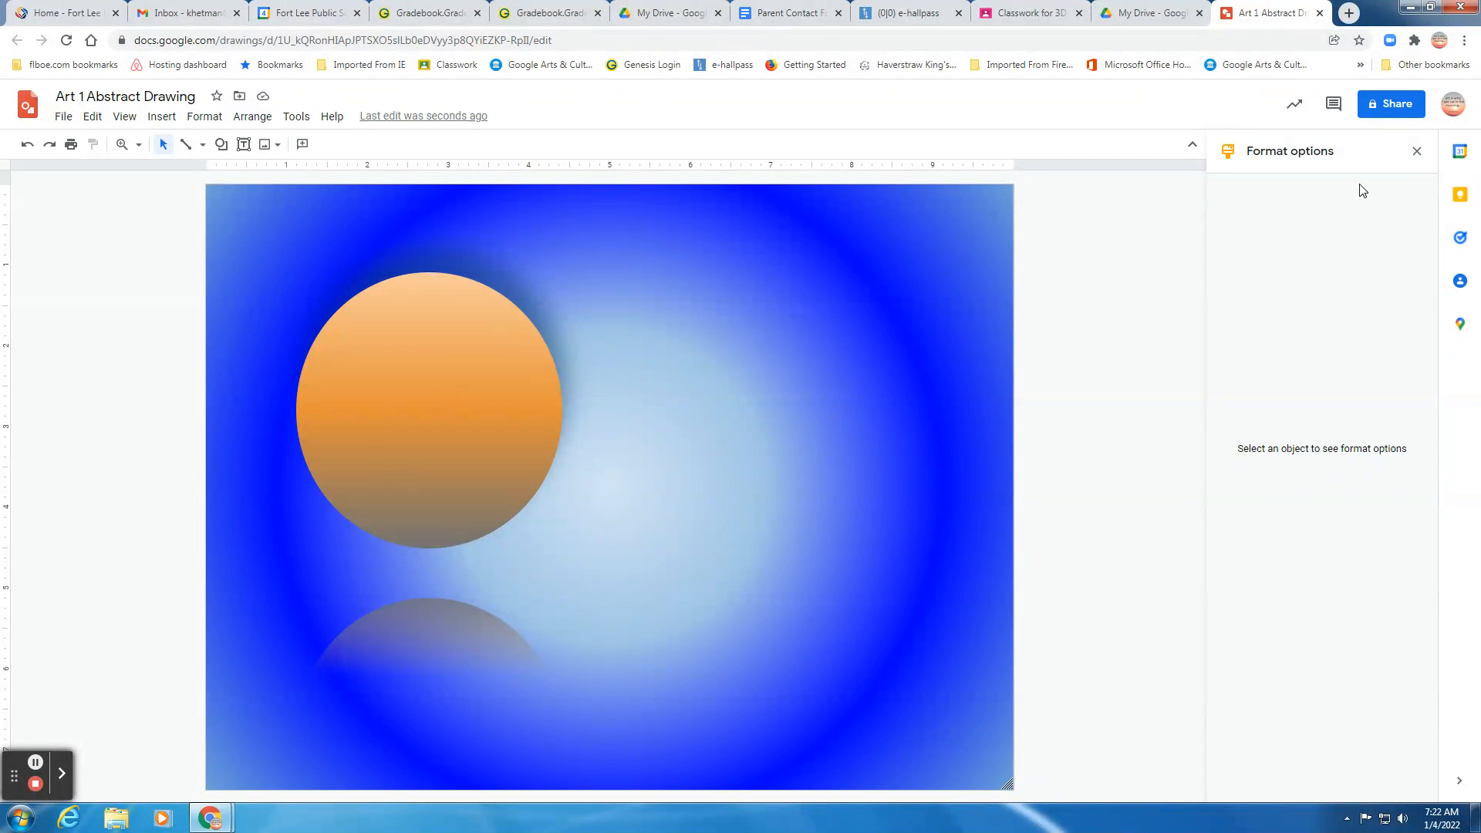
left_click(1416, 151)
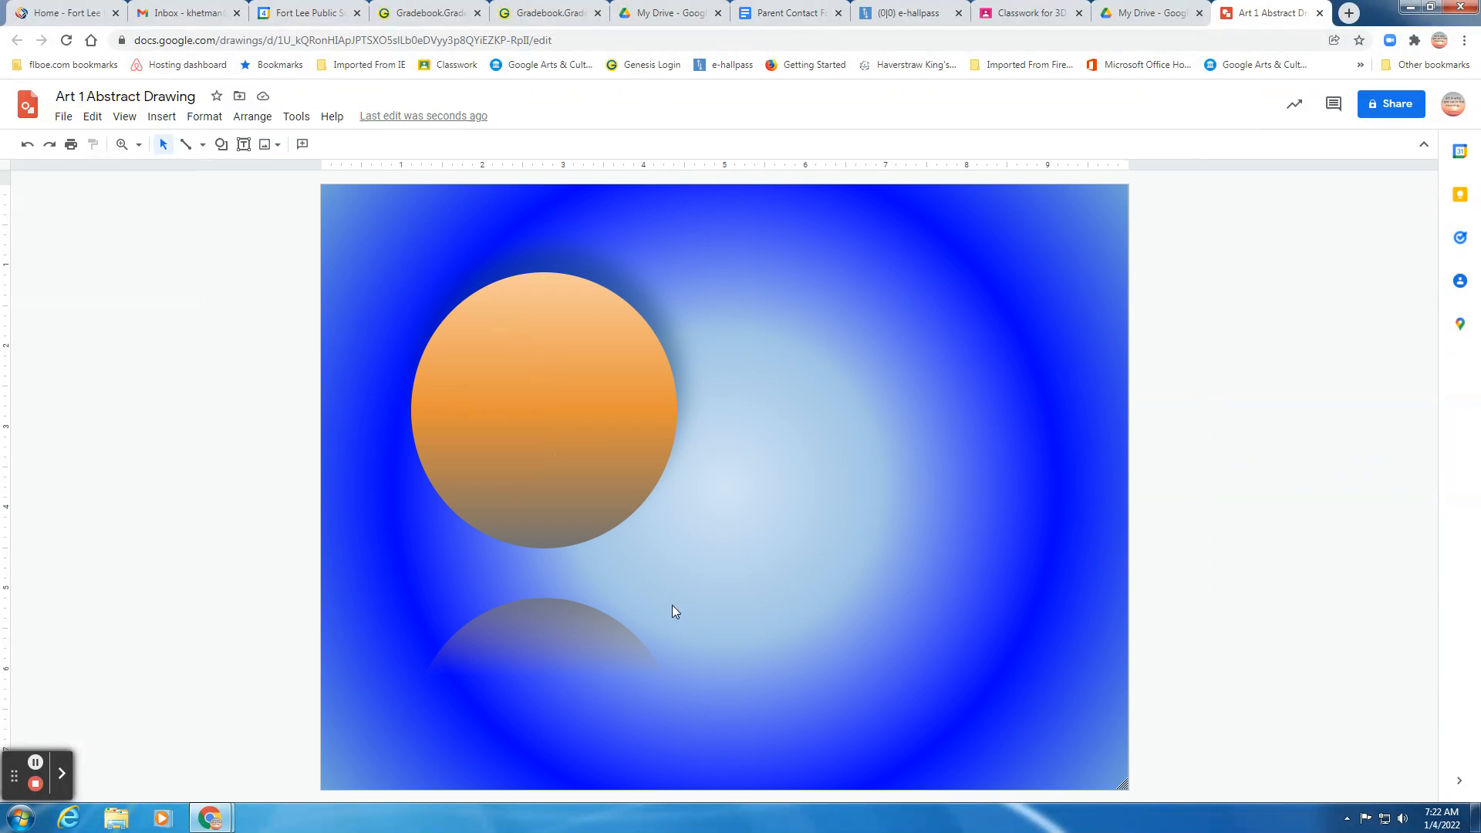
Draw a wavy curve about 9.6 by 5.1 inches from above the oval, zigzagging down past the canvas's right edge
left_click(202, 144)
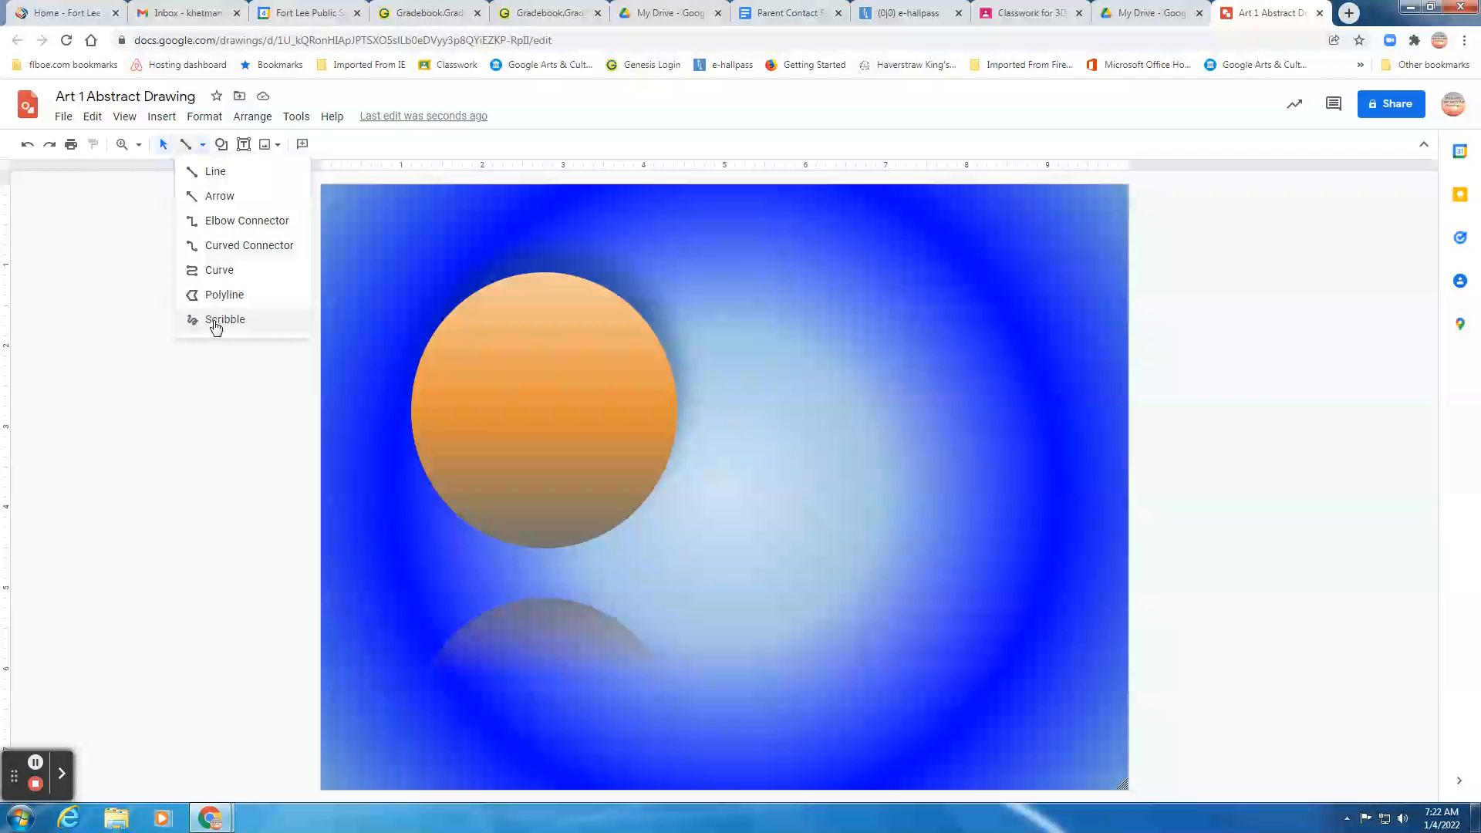
left_click(215, 270)
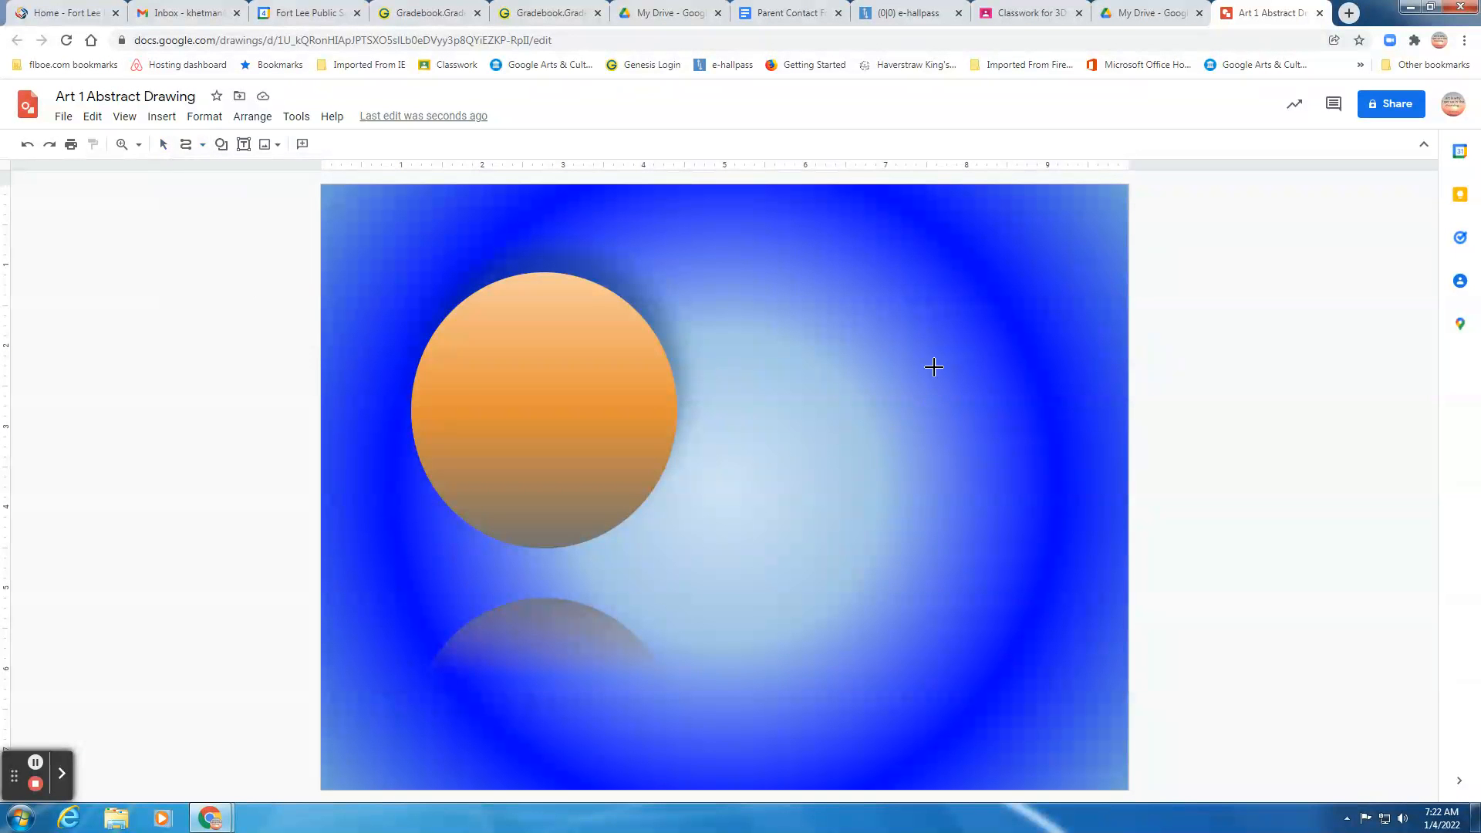
left_click(412, 177)
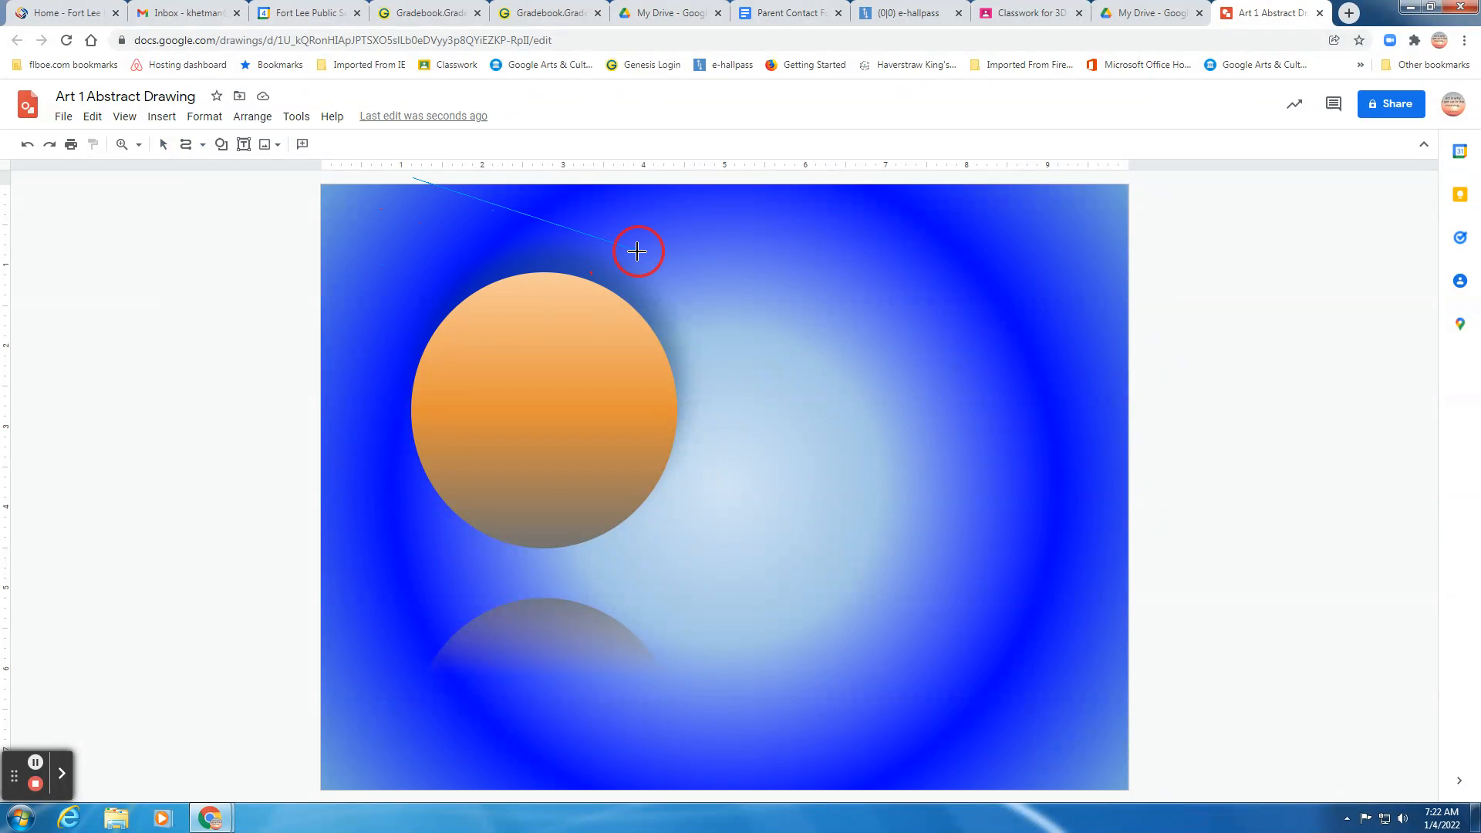
left_click(563, 331)
left_click(711, 244)
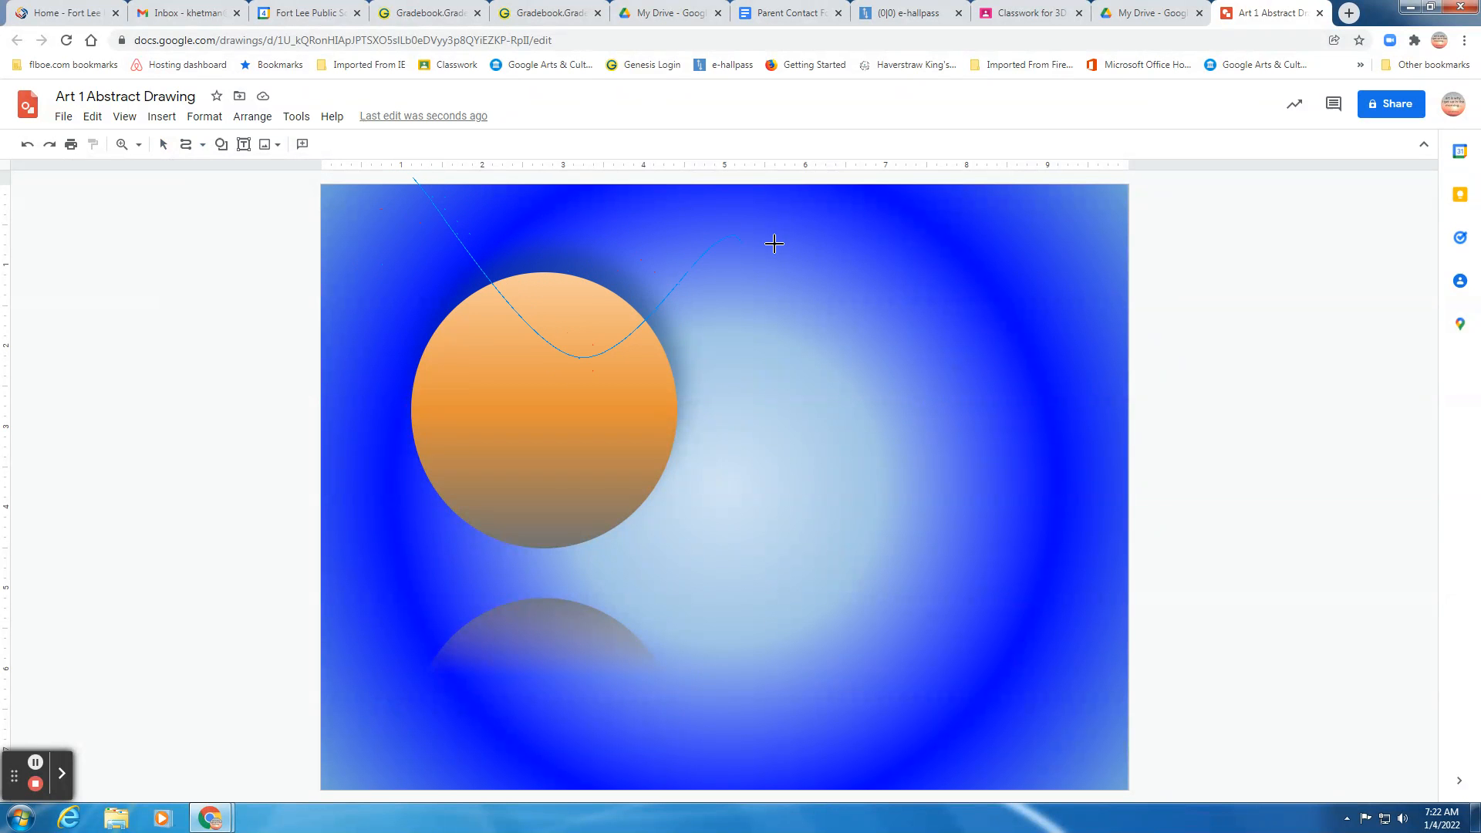
left_click(745, 414)
left_click(870, 324)
left_click(837, 534)
left_click(958, 408)
left_click(987, 591)
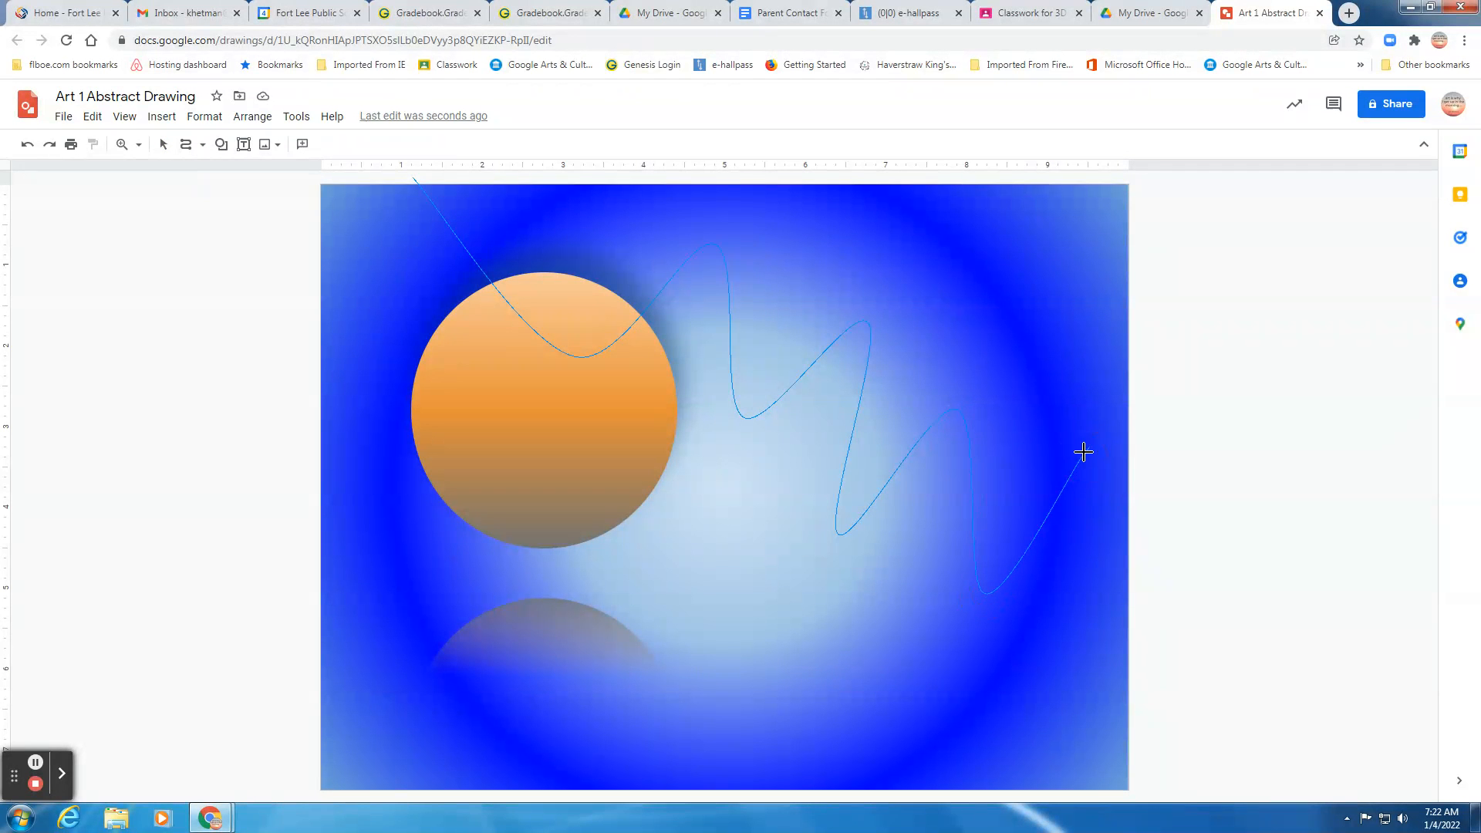
left_click(1143, 487)
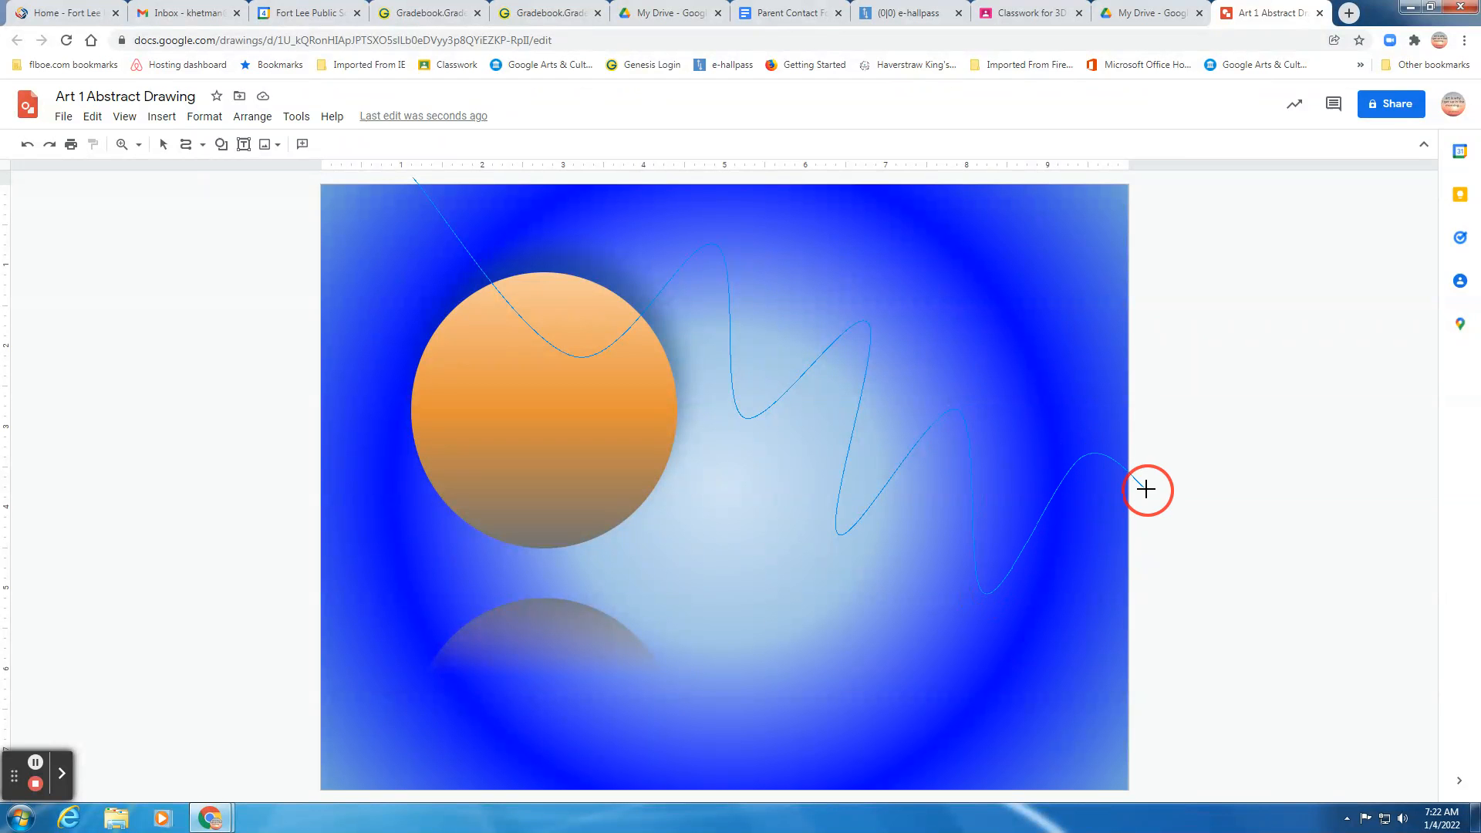
left_click(1189, 505)
left_click(1190, 506)
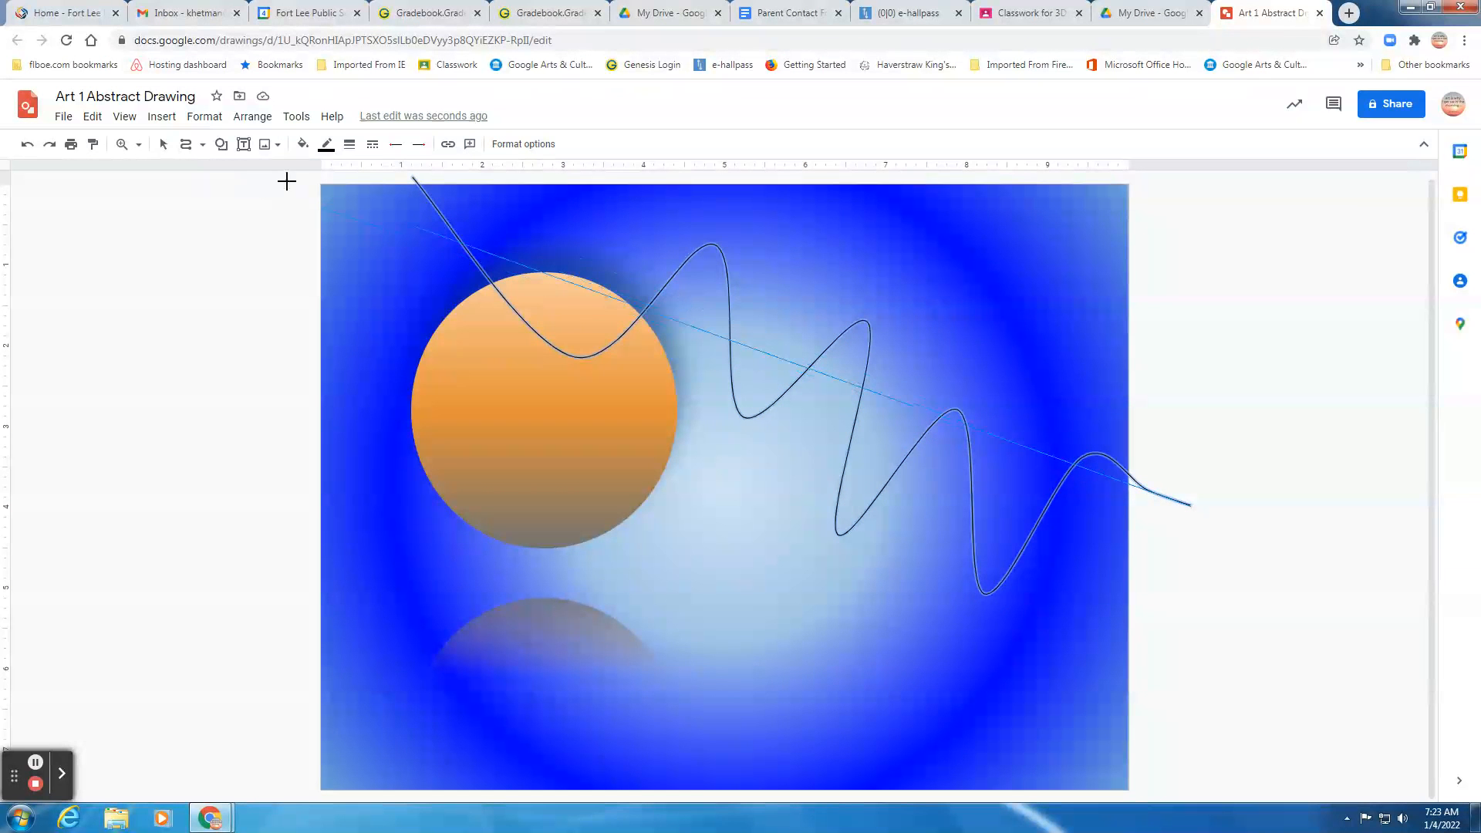
left_click(163, 146)
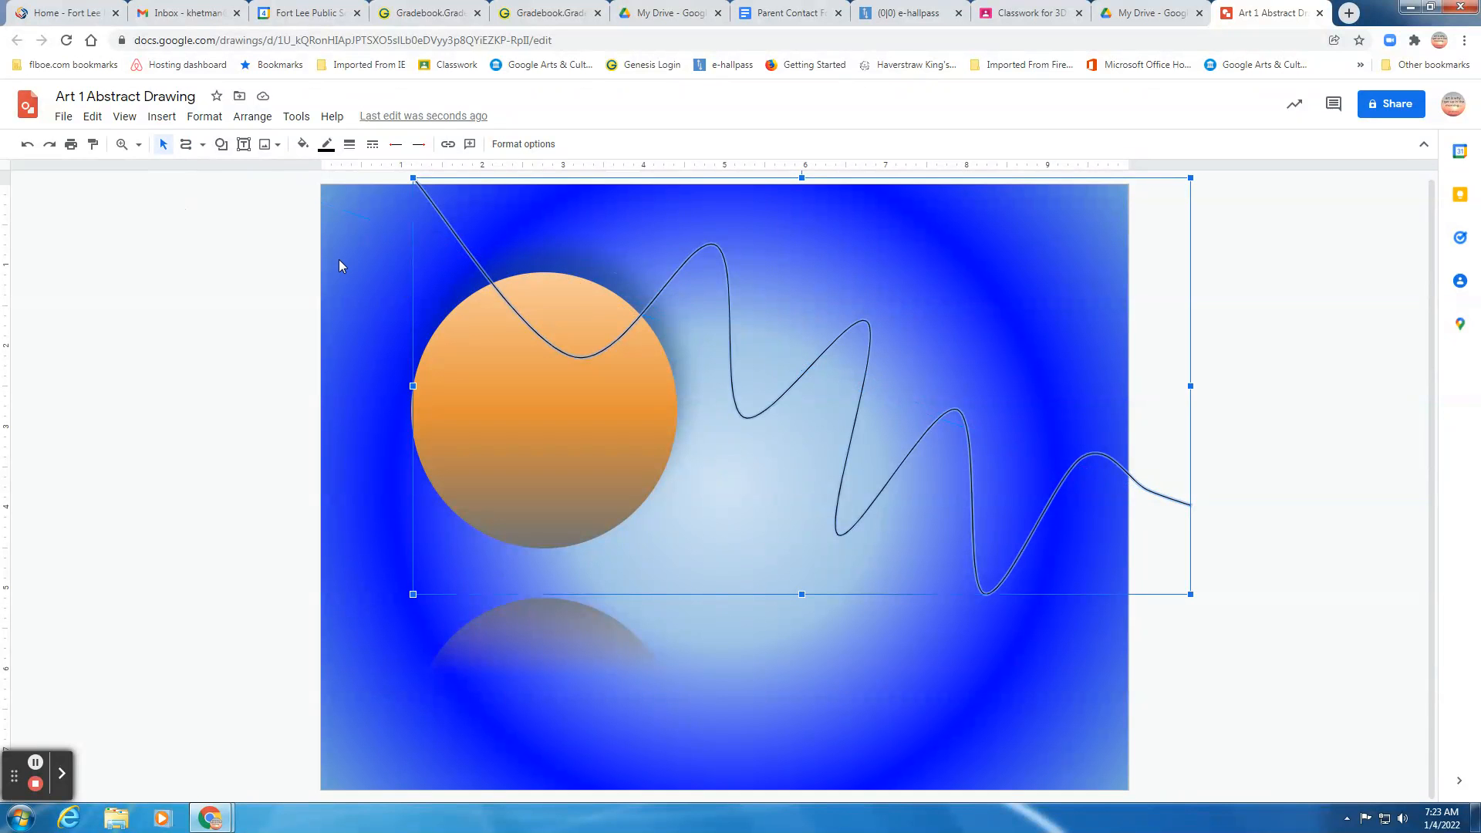
Set the wavy curve's line colour to the darkest blue
left_click(326, 147)
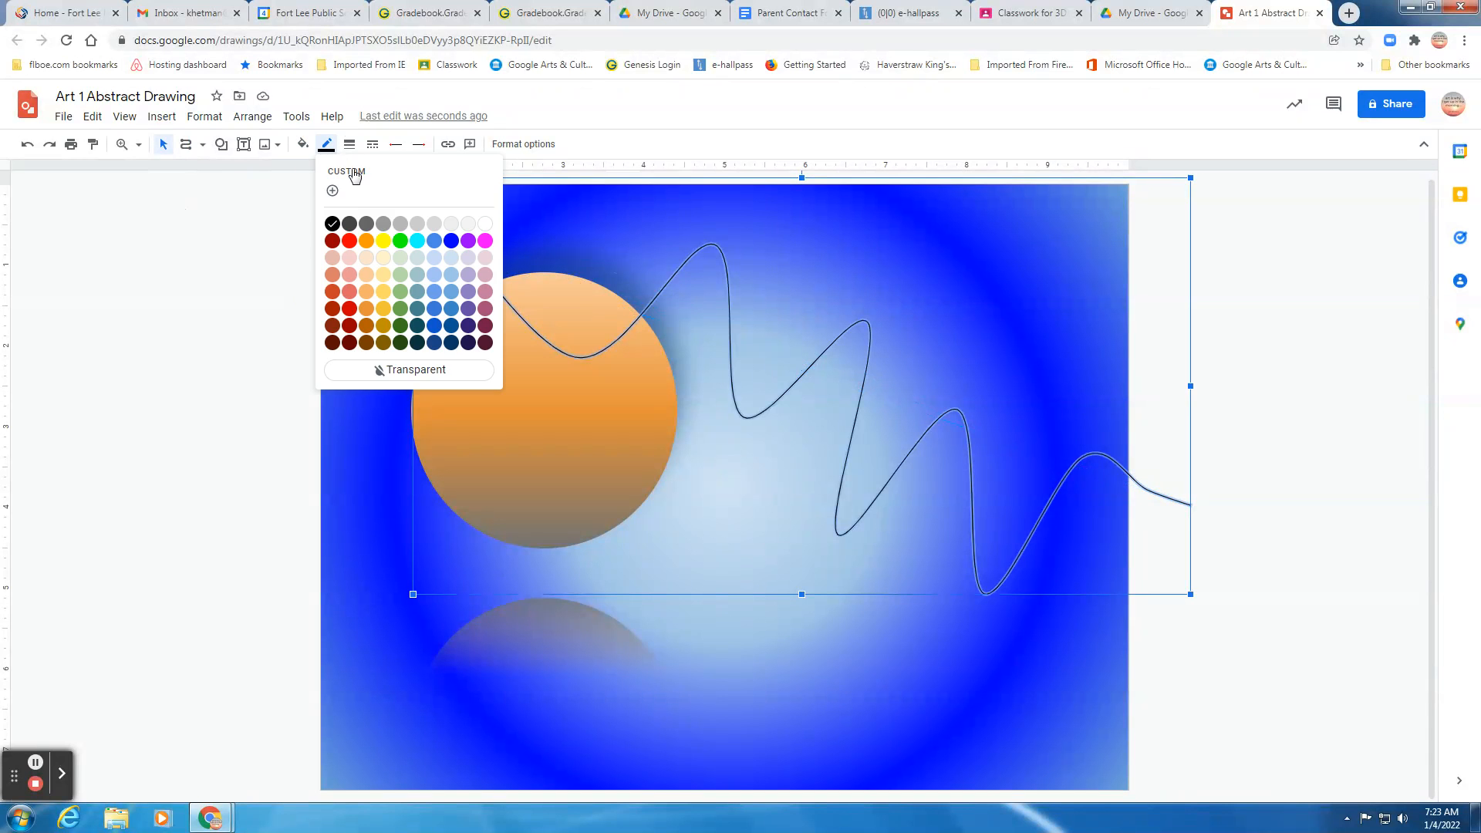
left_click(452, 342)
left_click(734, 752)
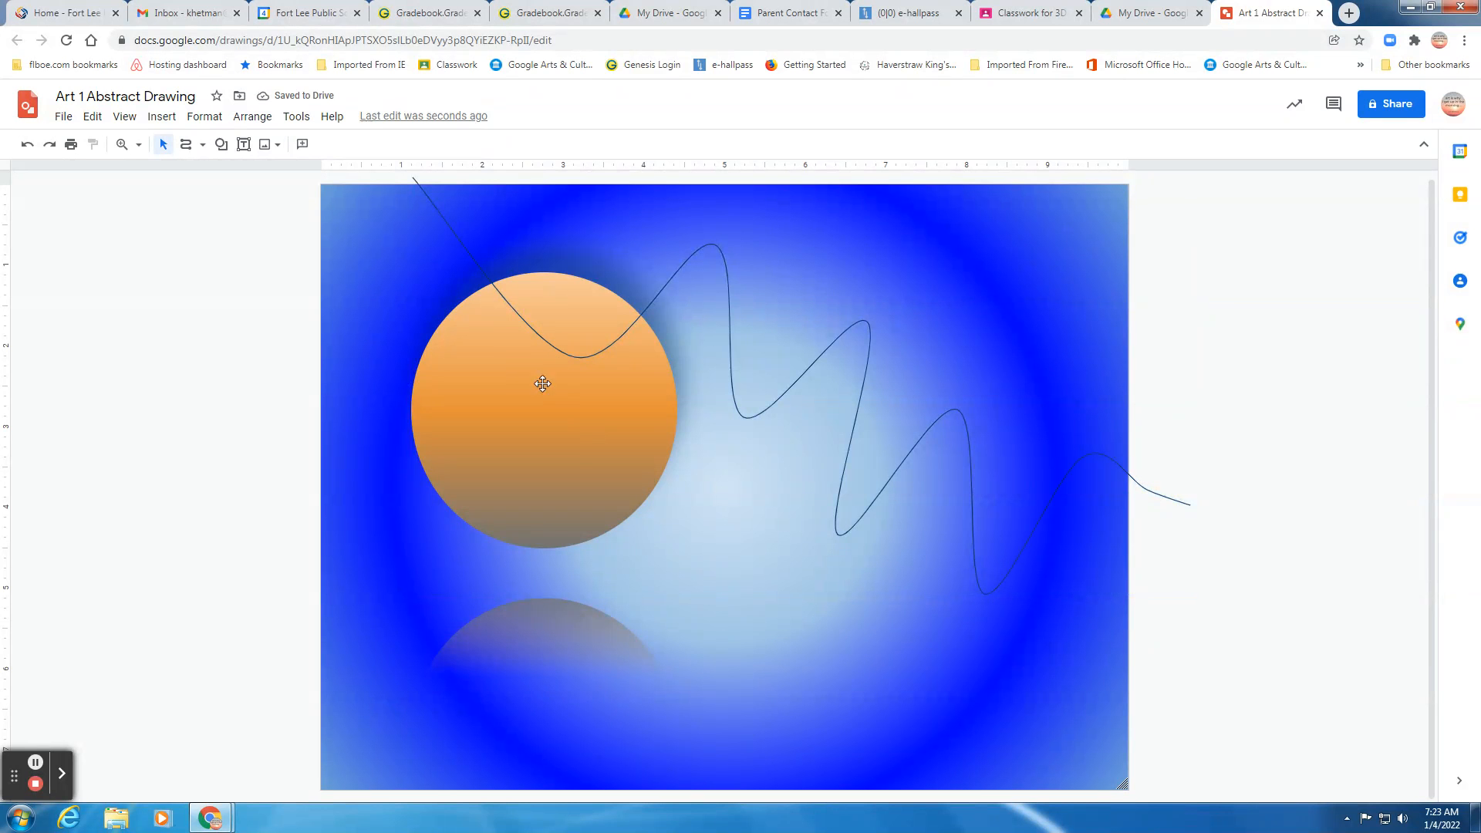
Bring the orange oval forward so it sits in front of the wavy curve
left_click(518, 361)
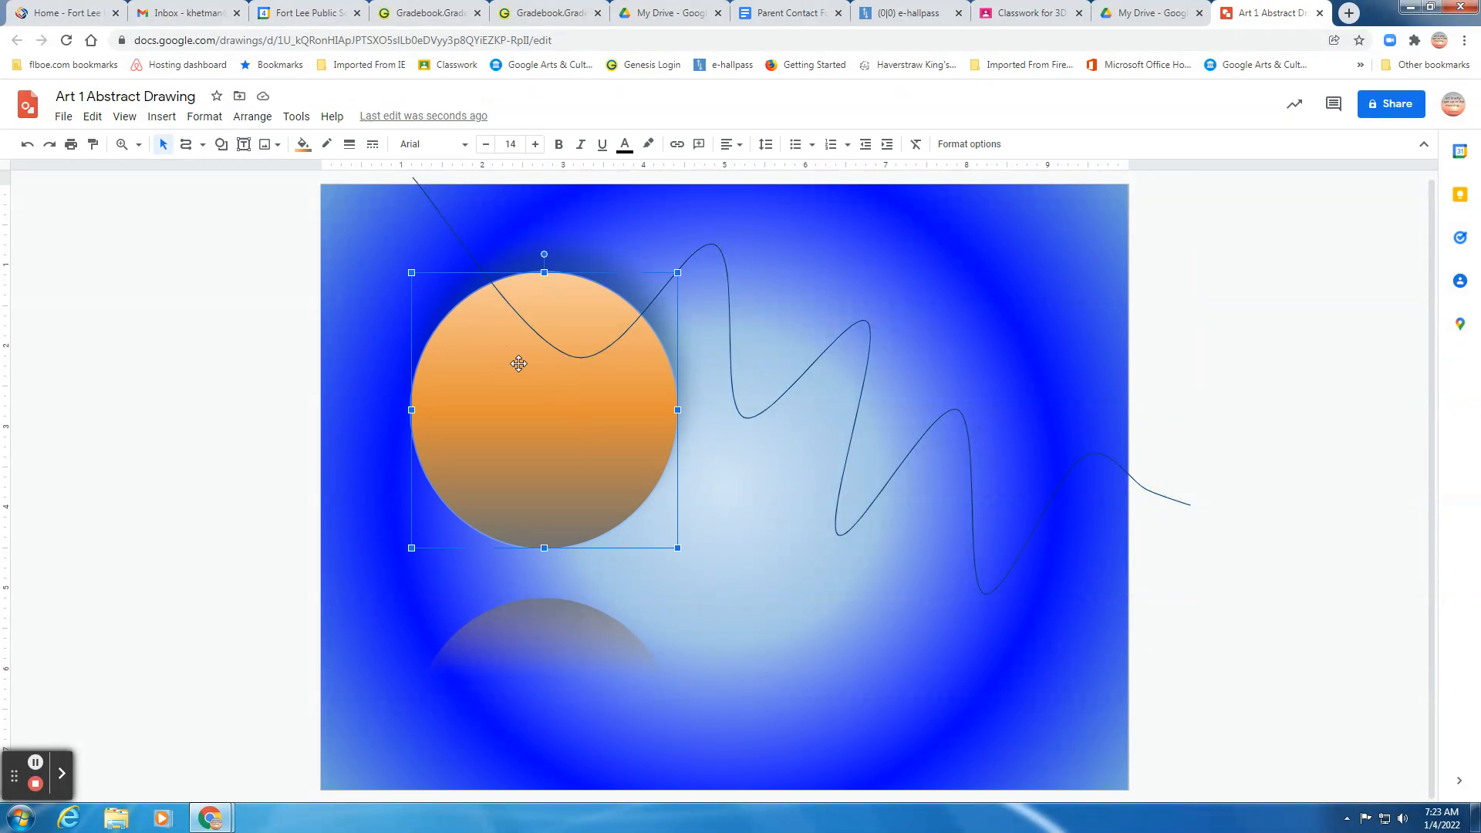
left_click(259, 120)
mouse_move(271, 144)
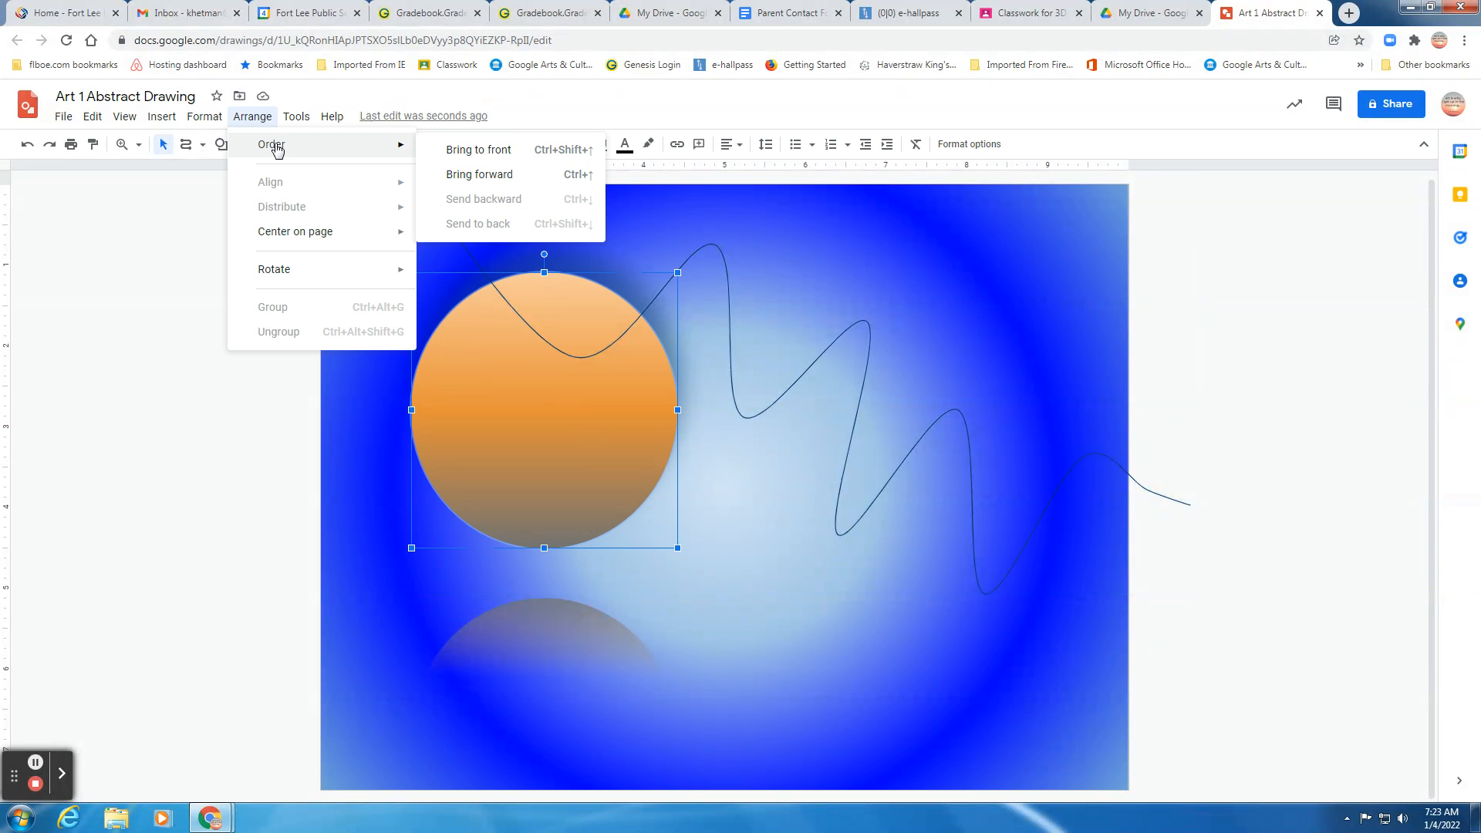
left_click(485, 176)
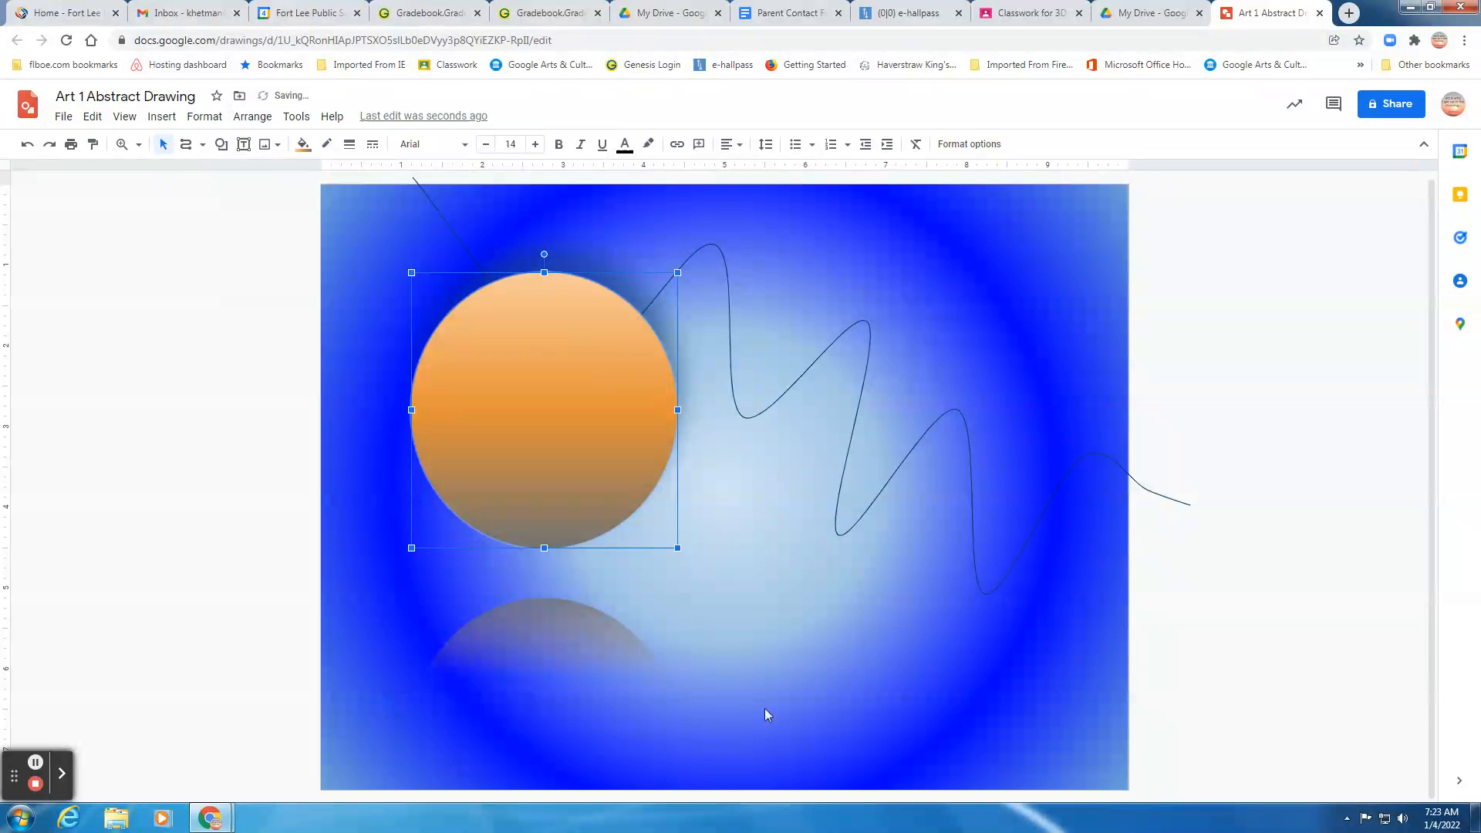
left_click(737, 672)
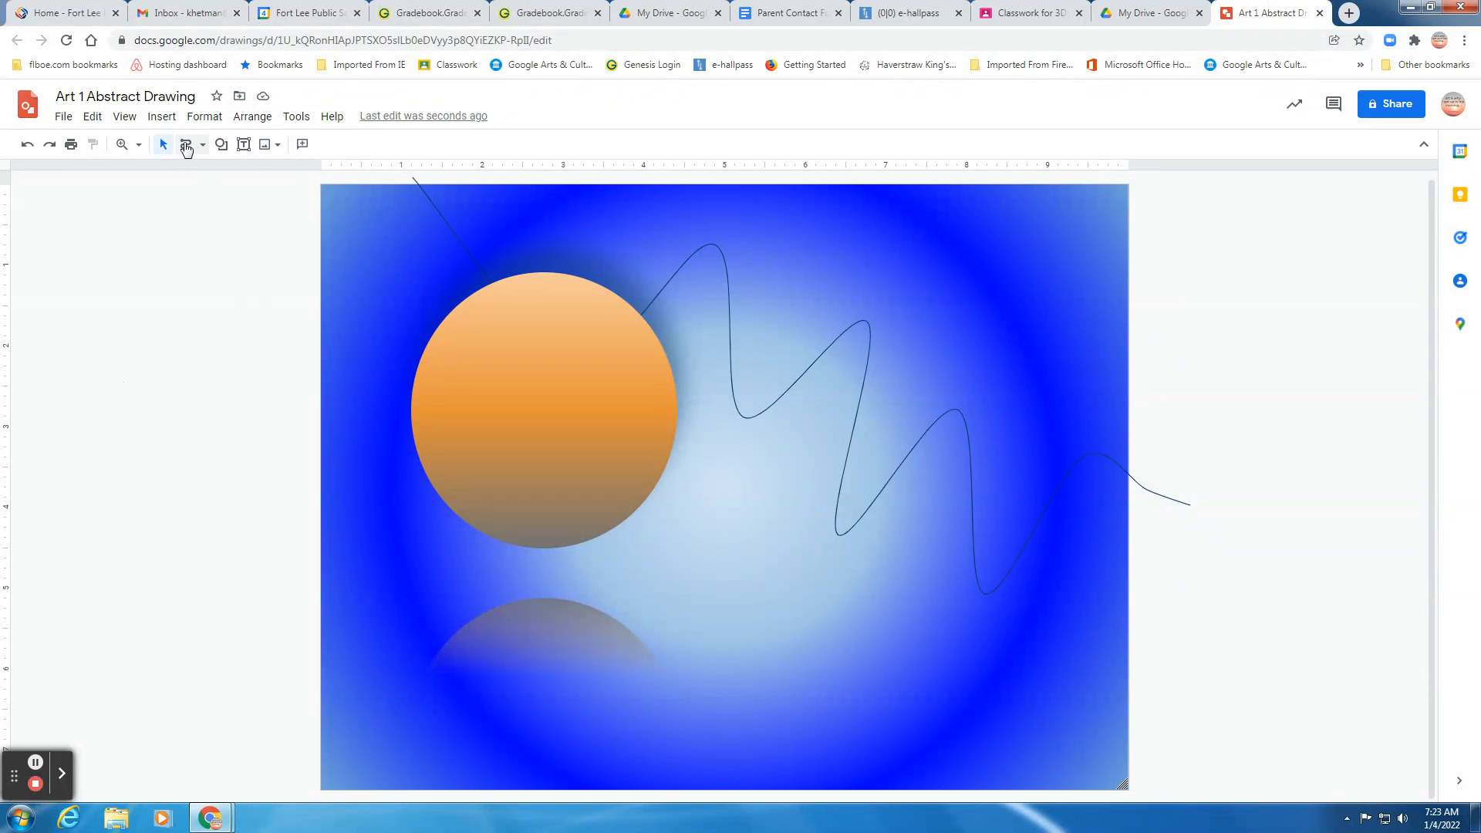
Search the web for "blue patterns" images to insert into the drawing
left_click(159, 117)
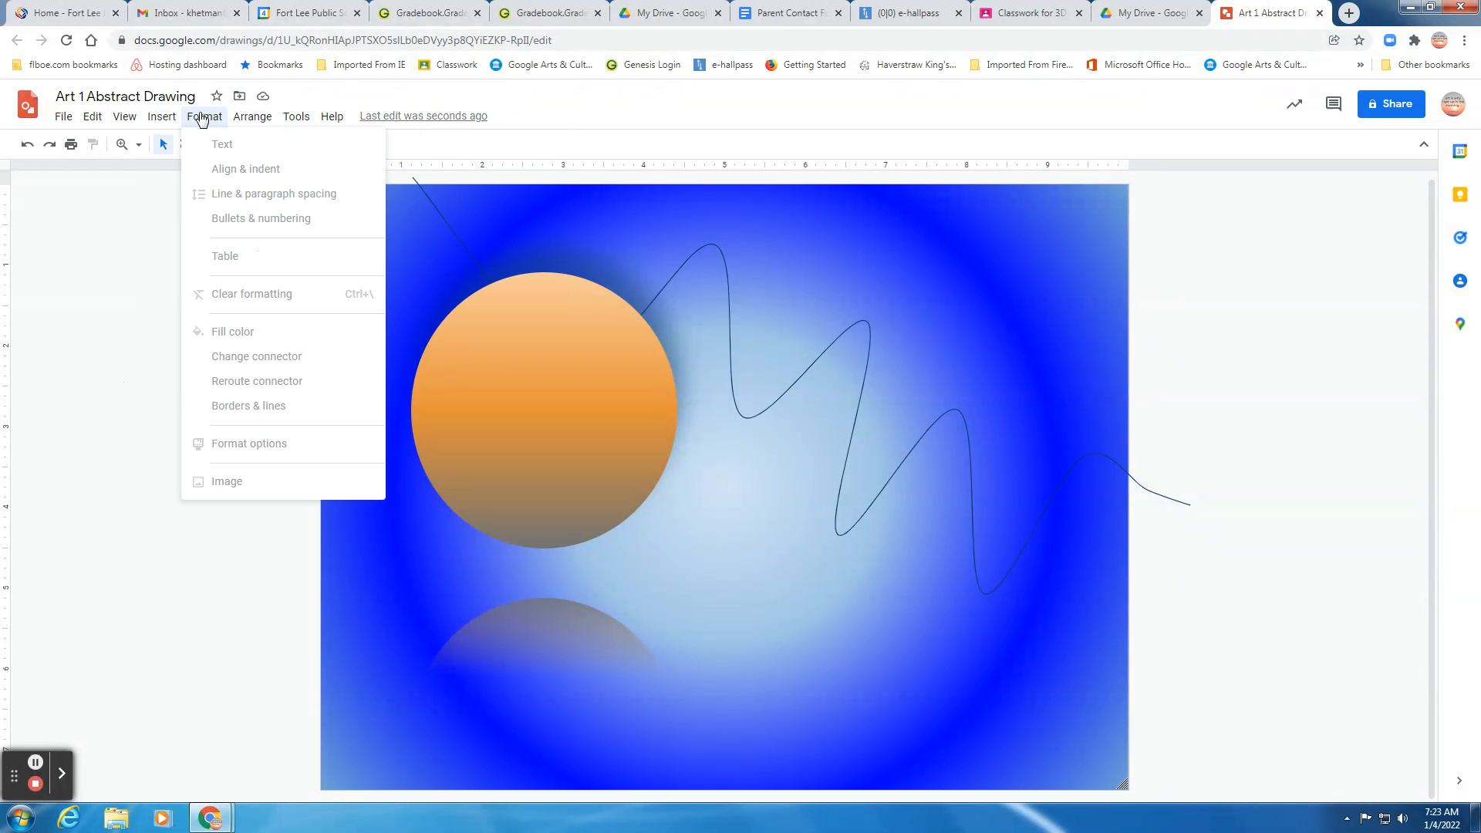
mouse_move(271, 120)
mouse_move(170, 122)
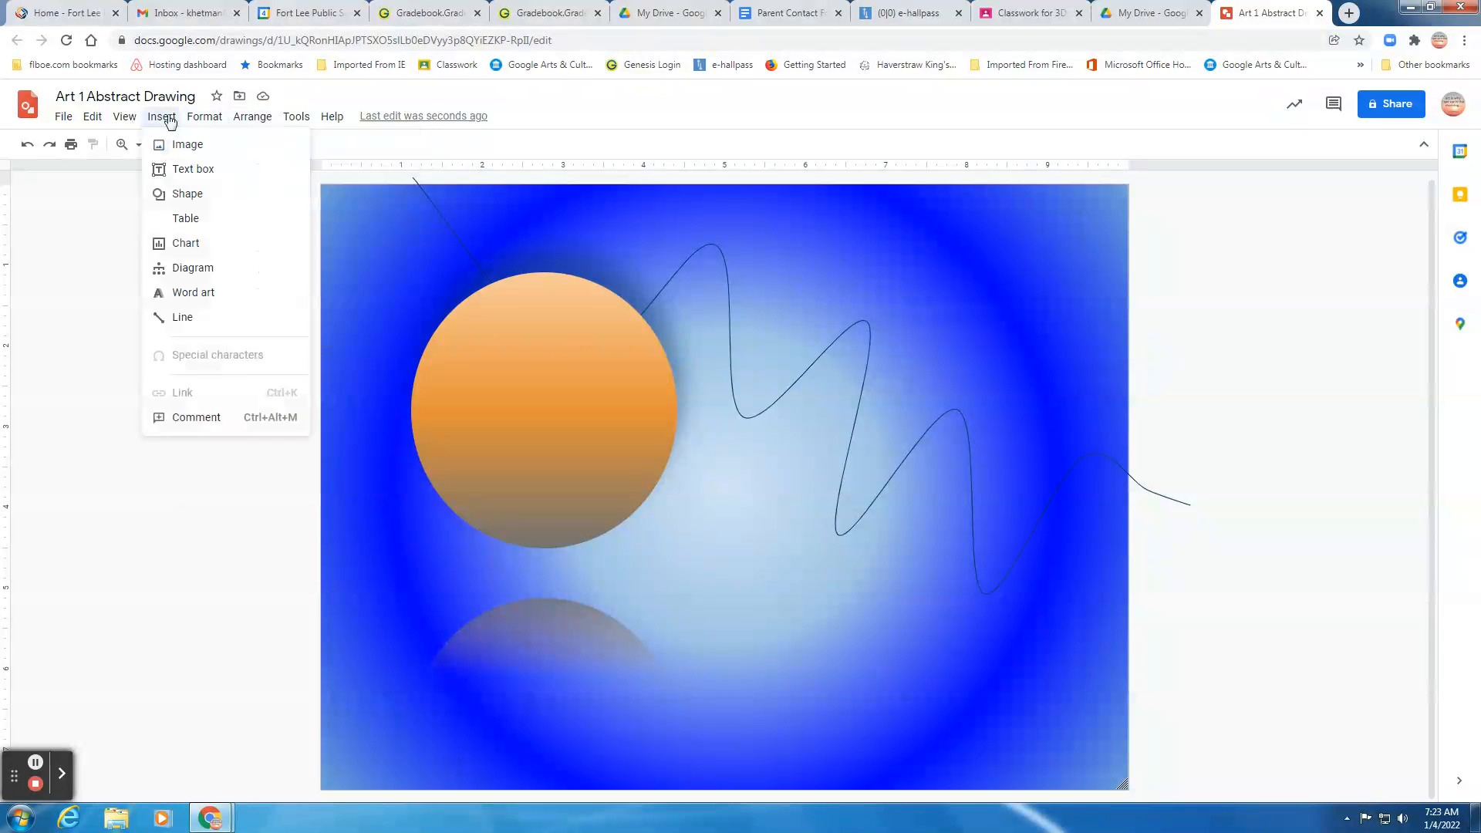
mouse_move(176, 148)
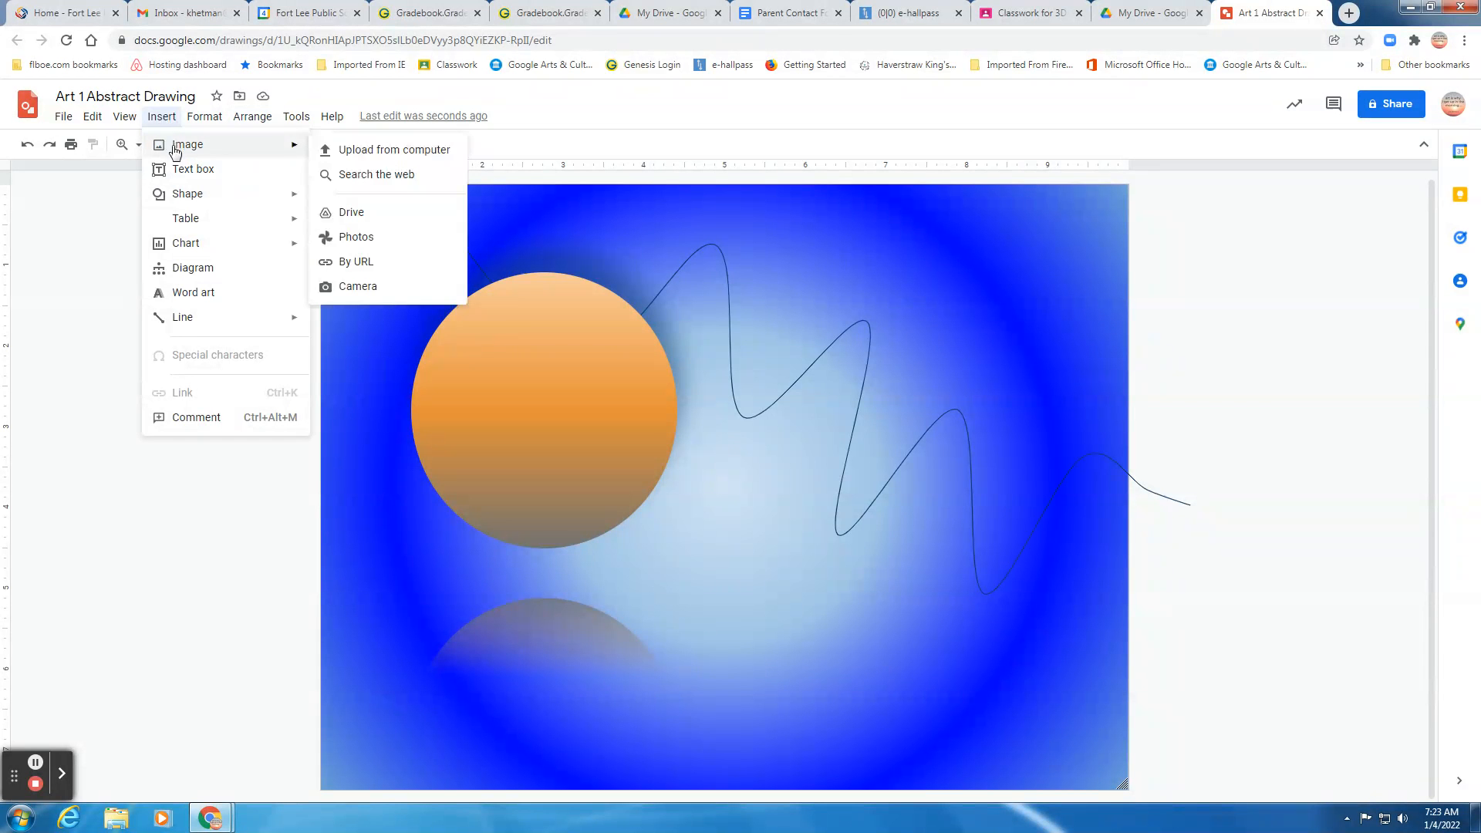
left_click(355, 178)
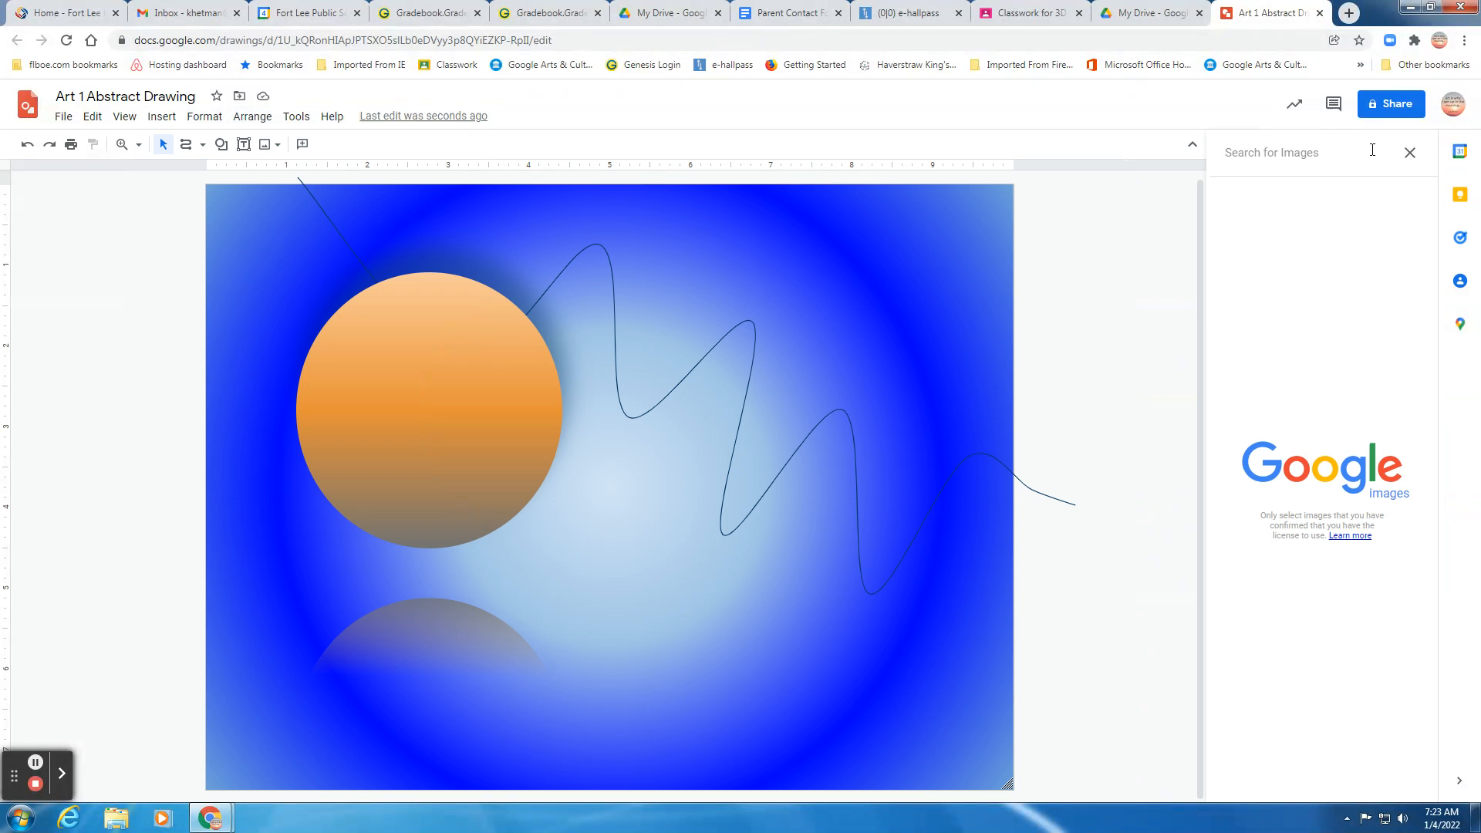
type("blue p[")
key("BackSpace")
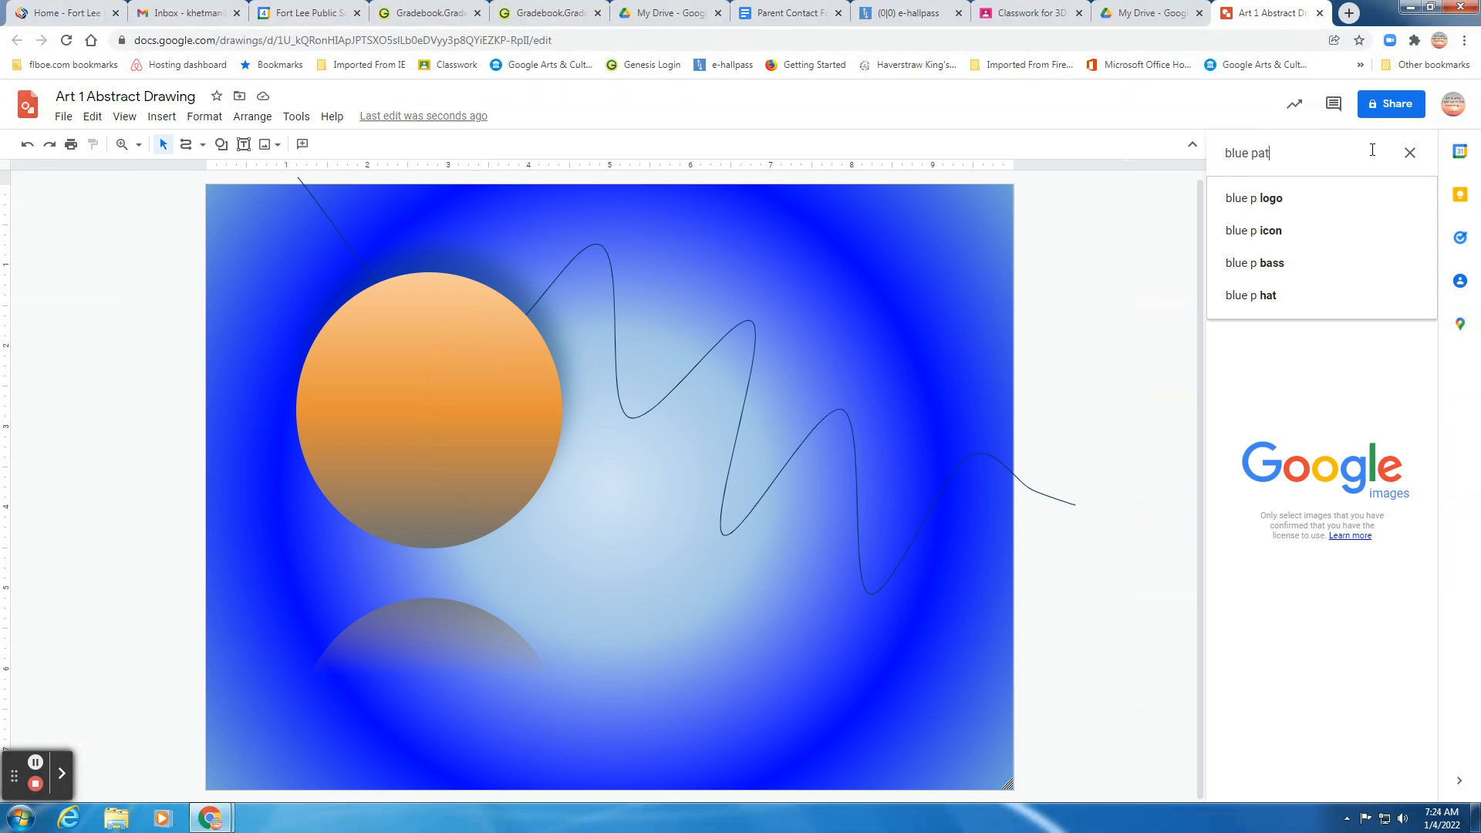
type("atterns")
key("Return")
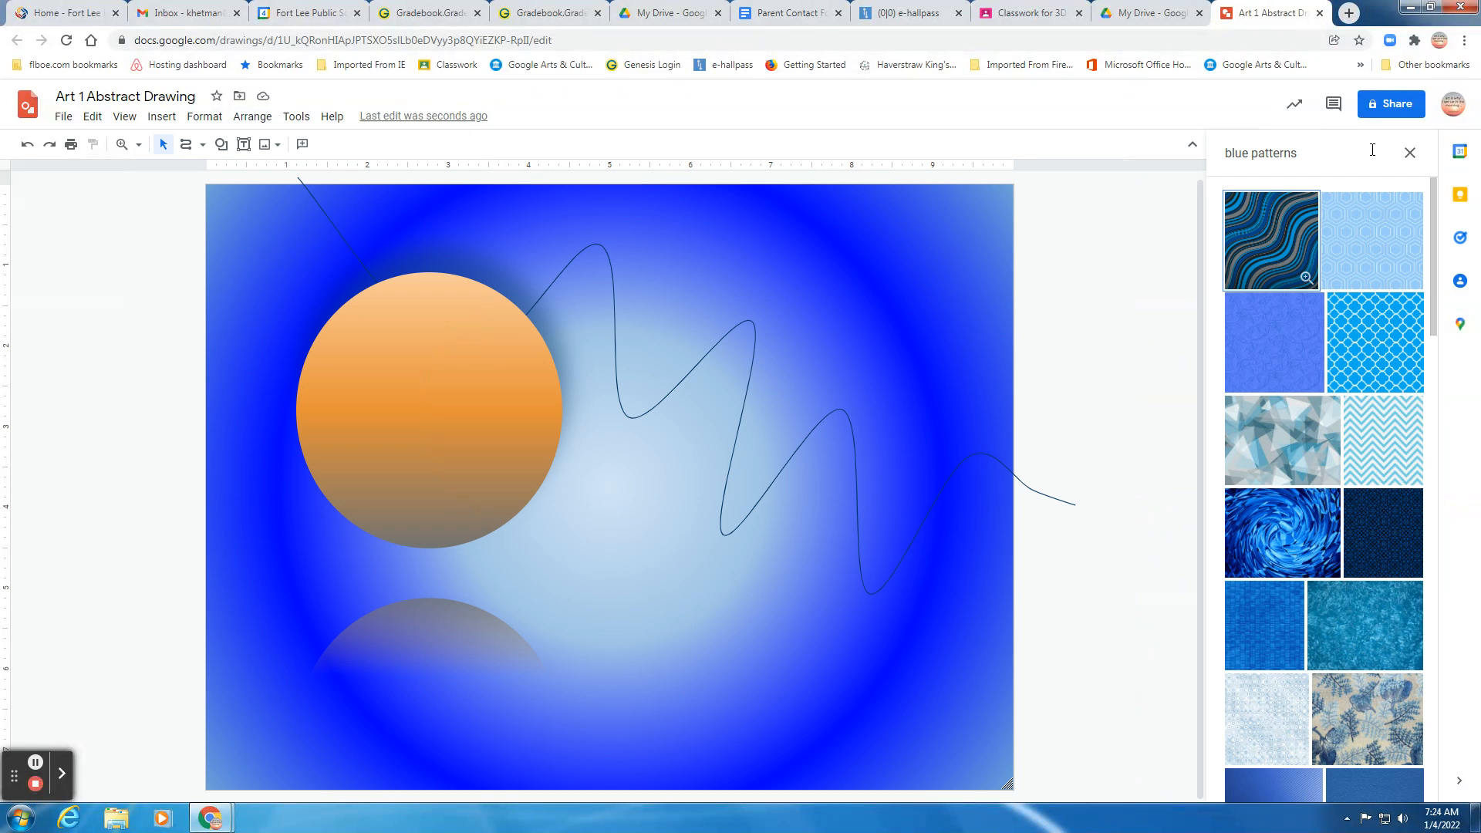
Insert the symmetrical blue petal pattern with pink accents from the image results into the drawing
scroll(1380, 540, "down", 5)
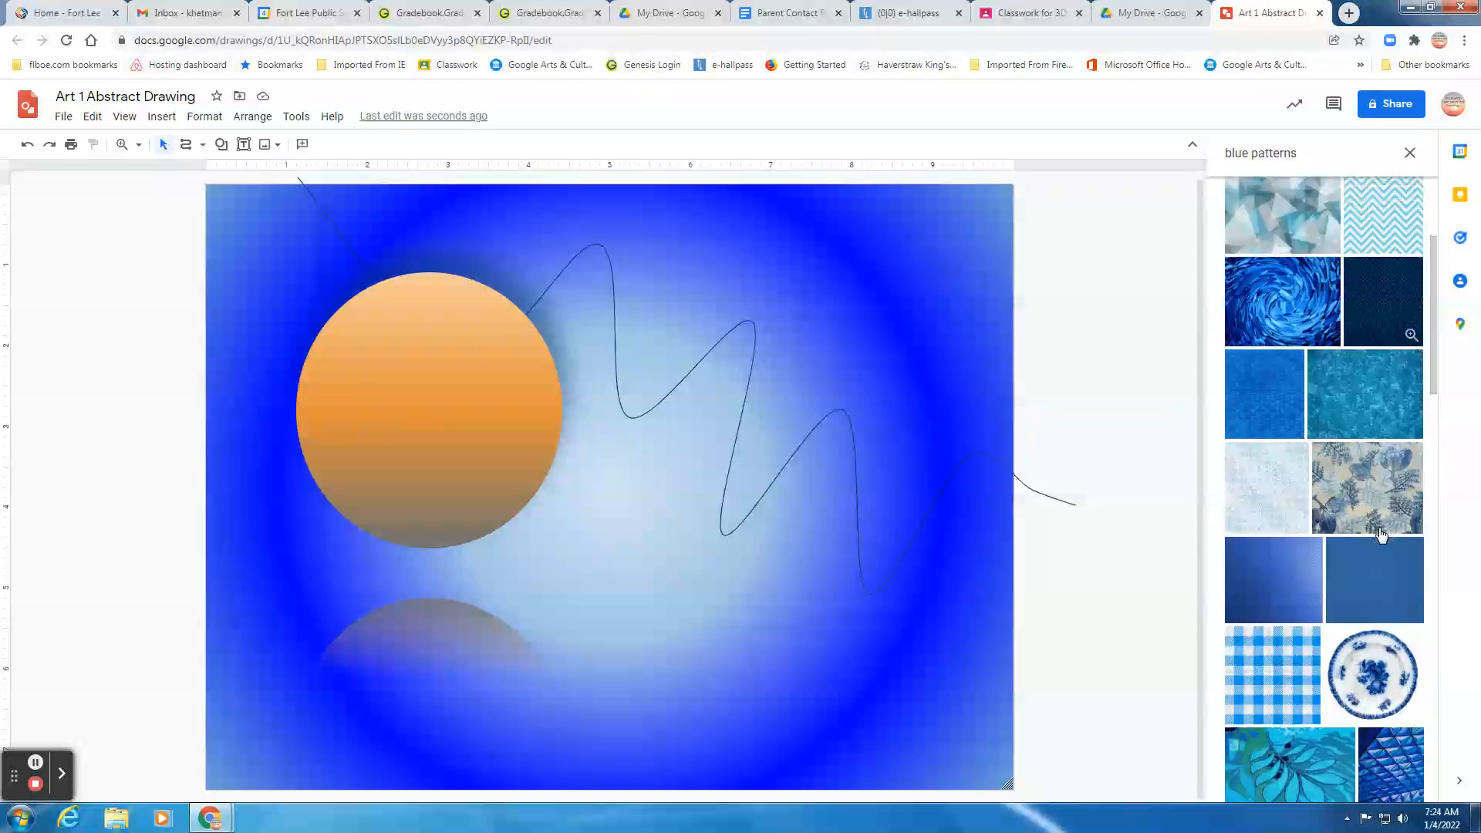
scroll(1378, 538, "down", 2)
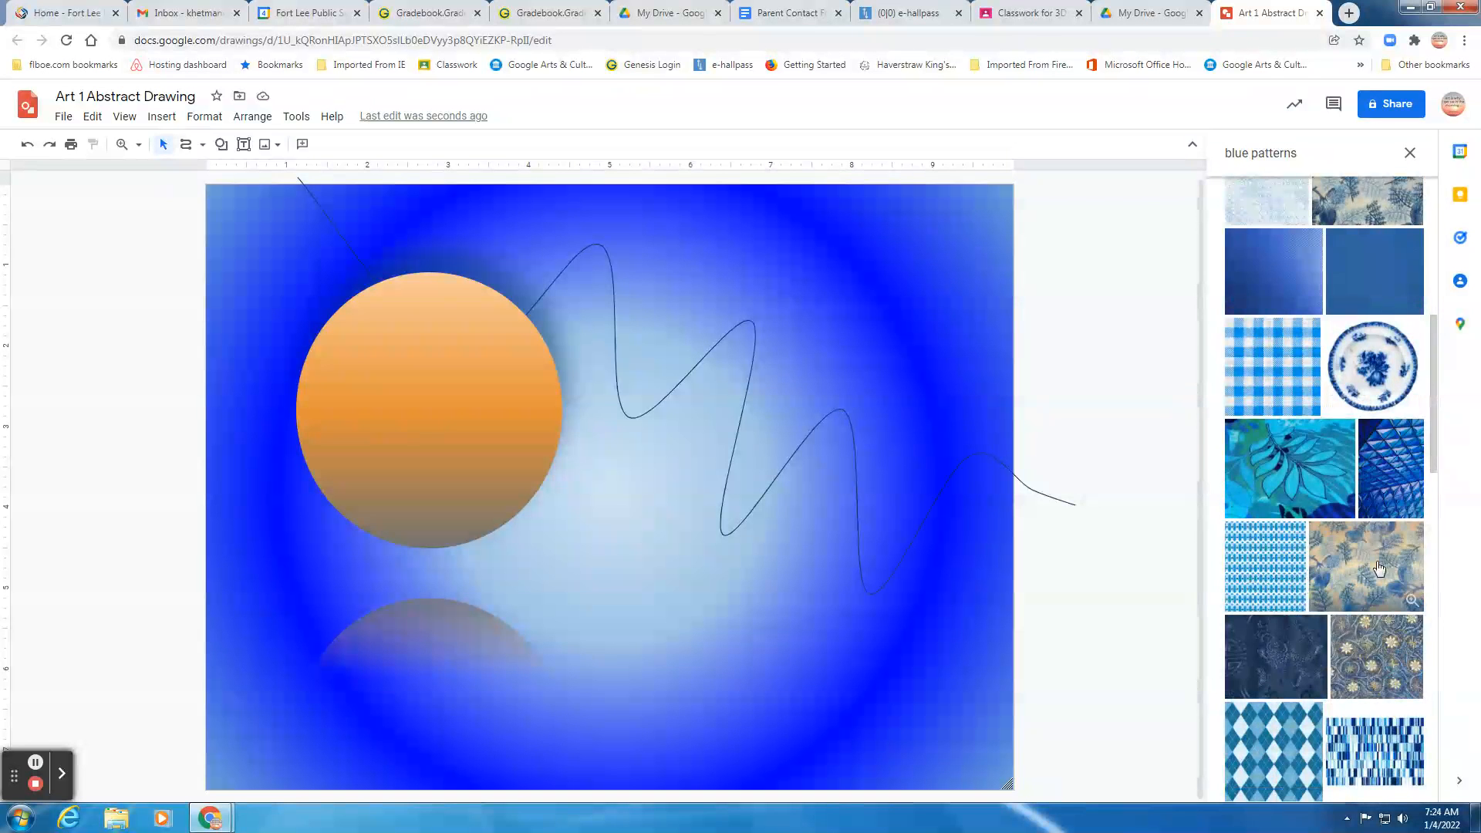
scroll(1380, 570, "down", 2)
scroll(1381, 571, "down", 4)
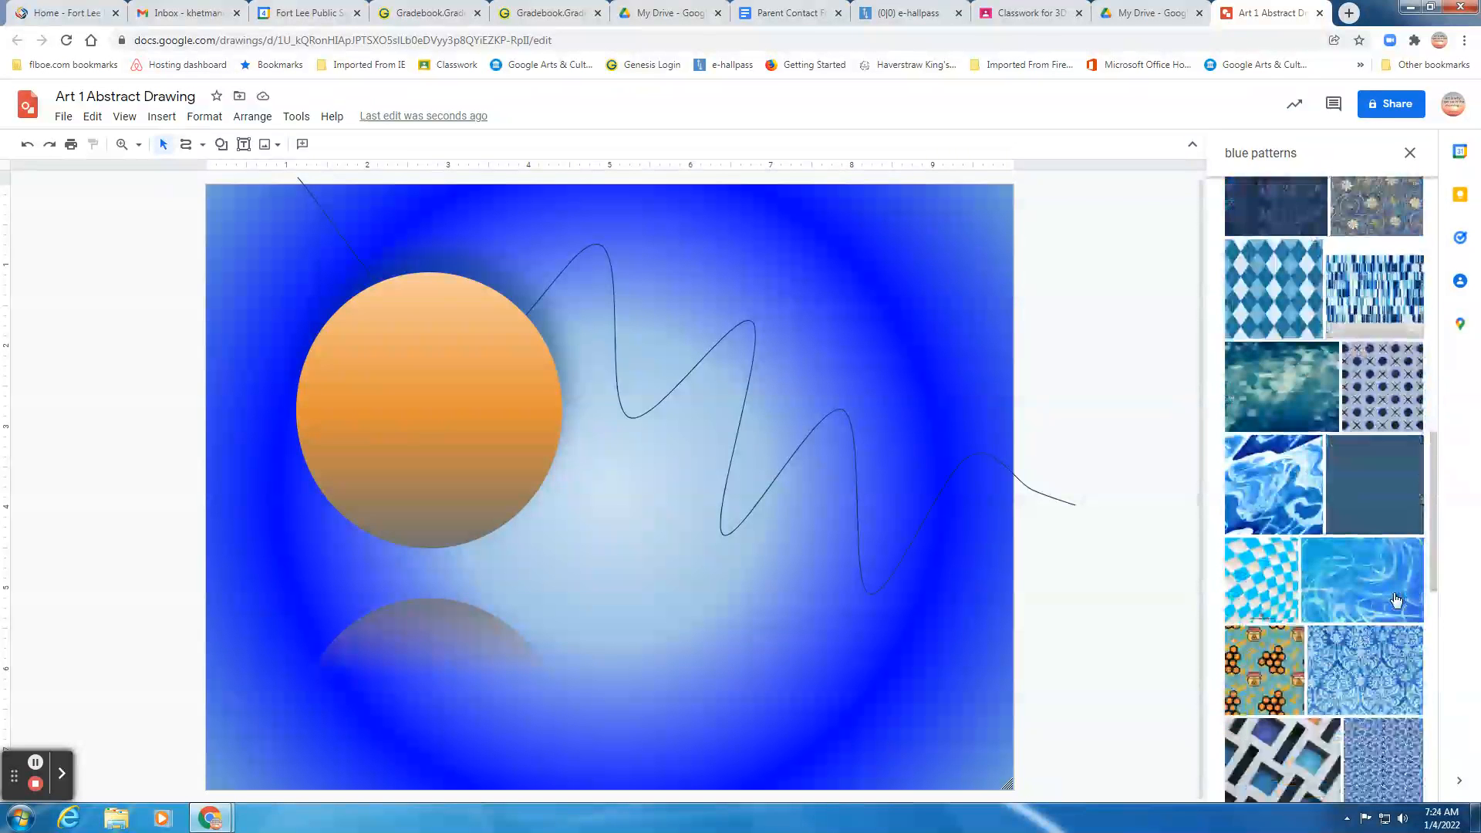
scroll(1400, 606, "down", 3)
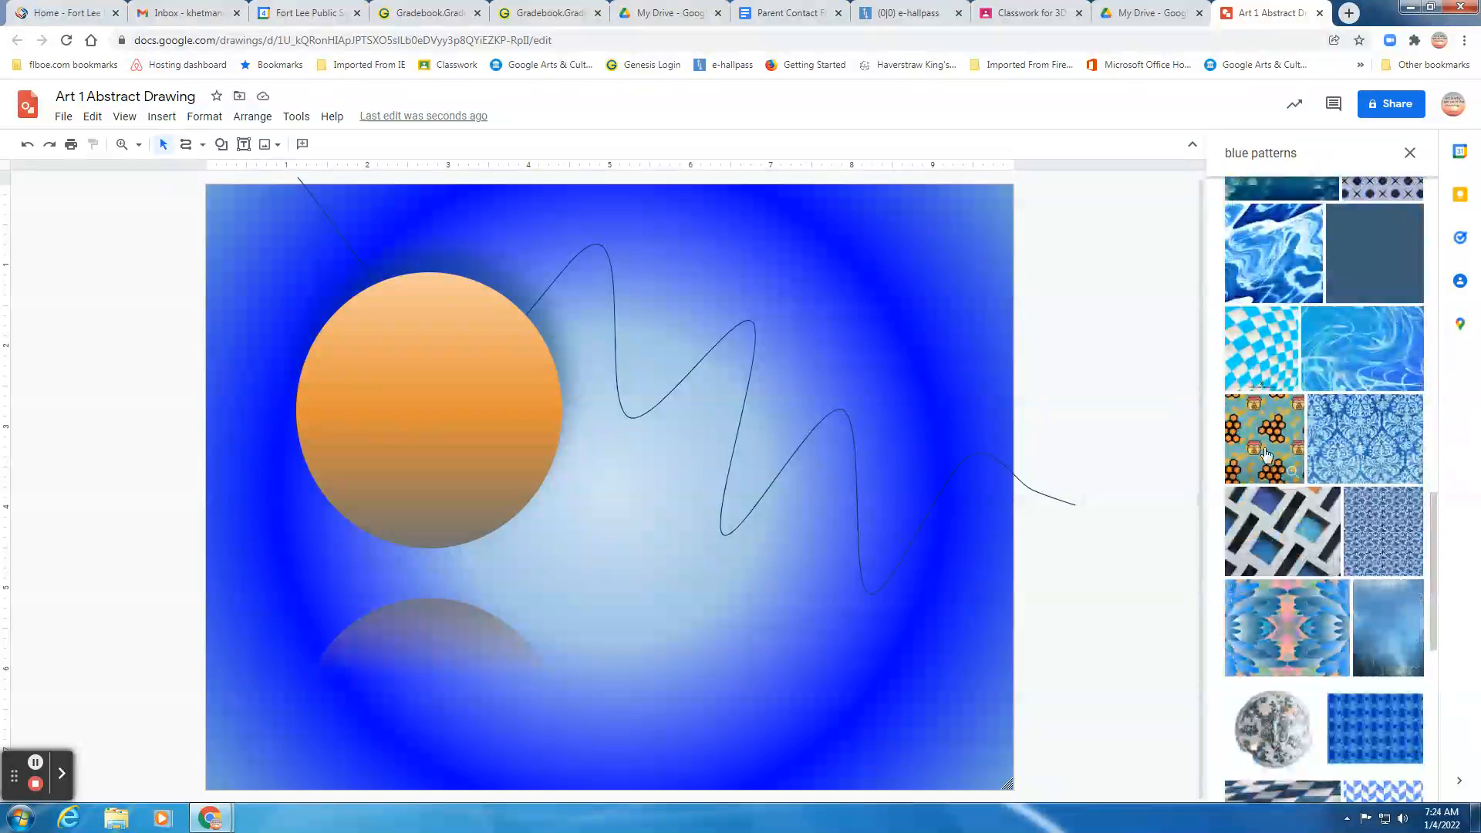
scroll(1412, 627, "down", 2)
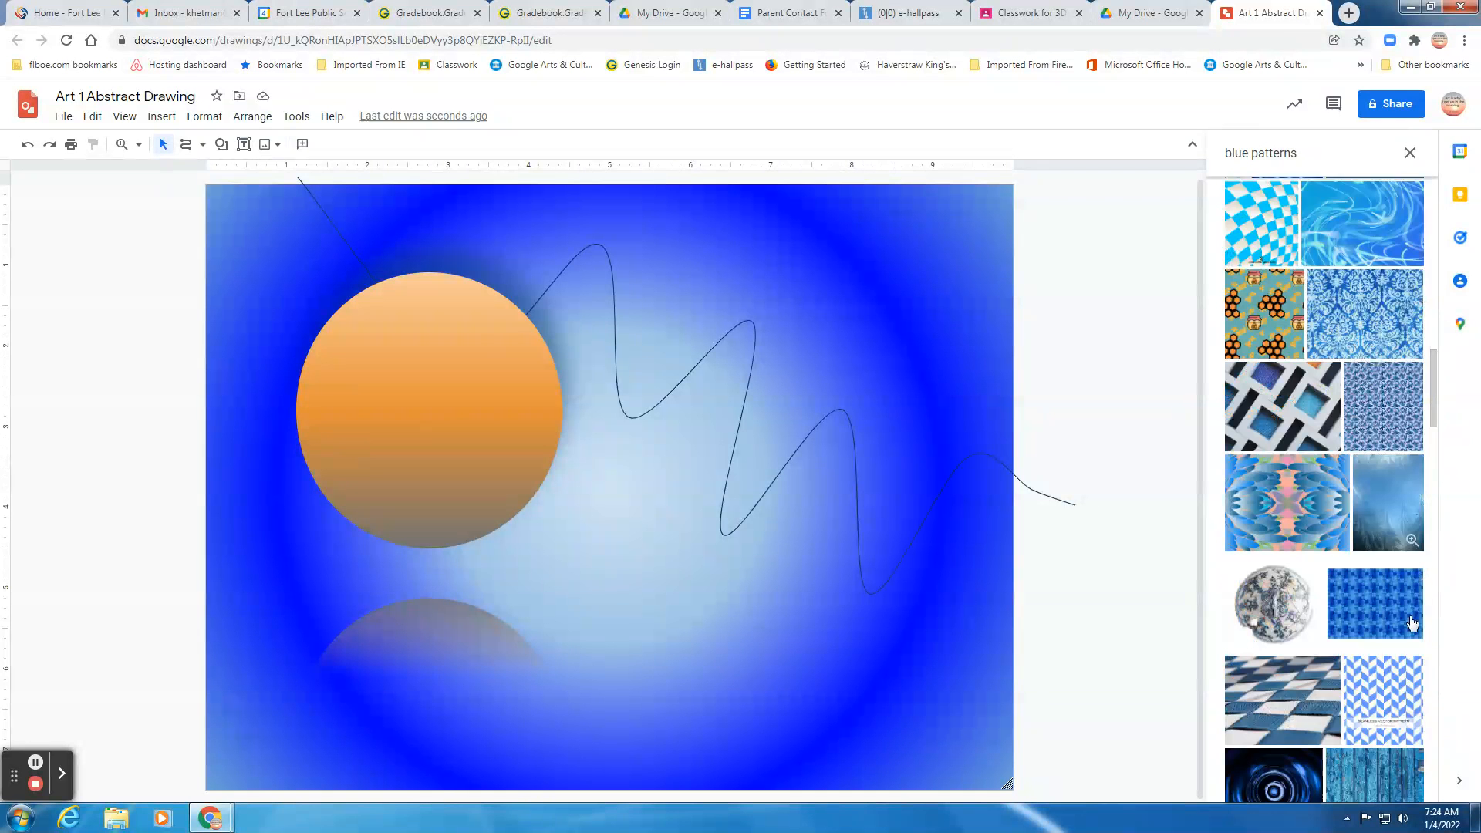
left_click(1320, 483)
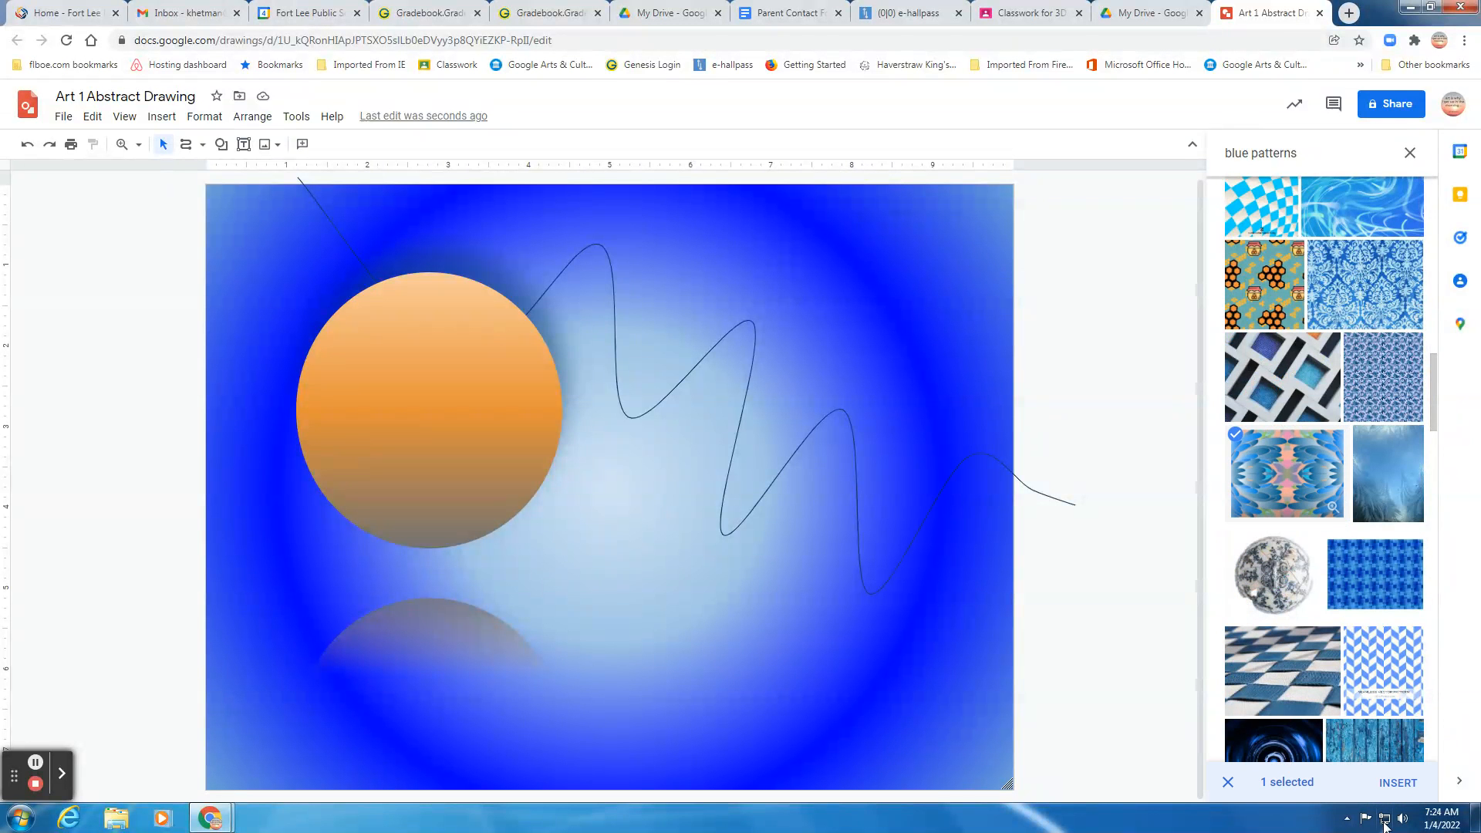
left_click(1398, 790)
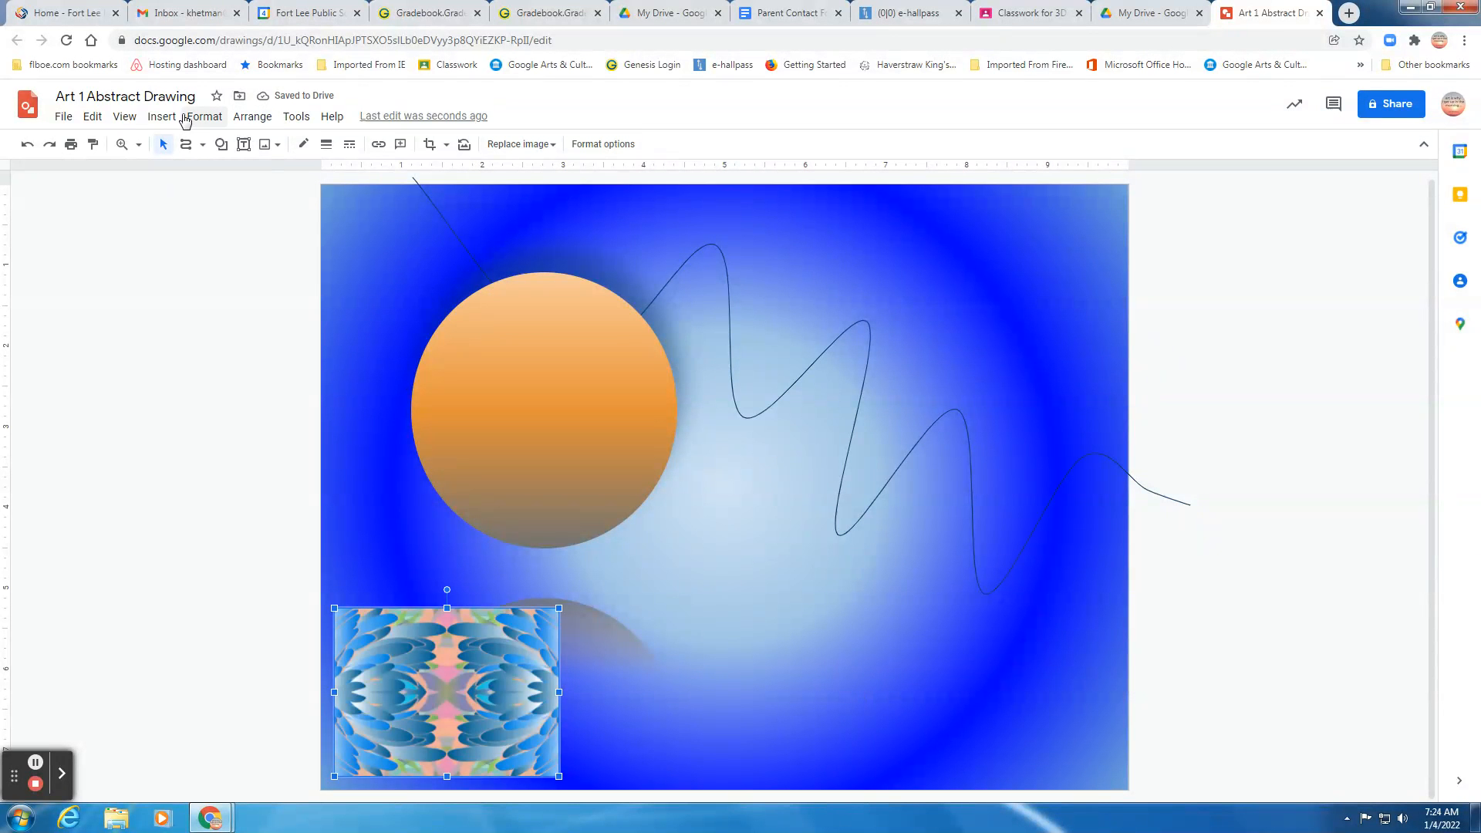
Mask the inserted pattern image with a trapezoid shape
left_click(447, 148)
mouse_move(463, 171)
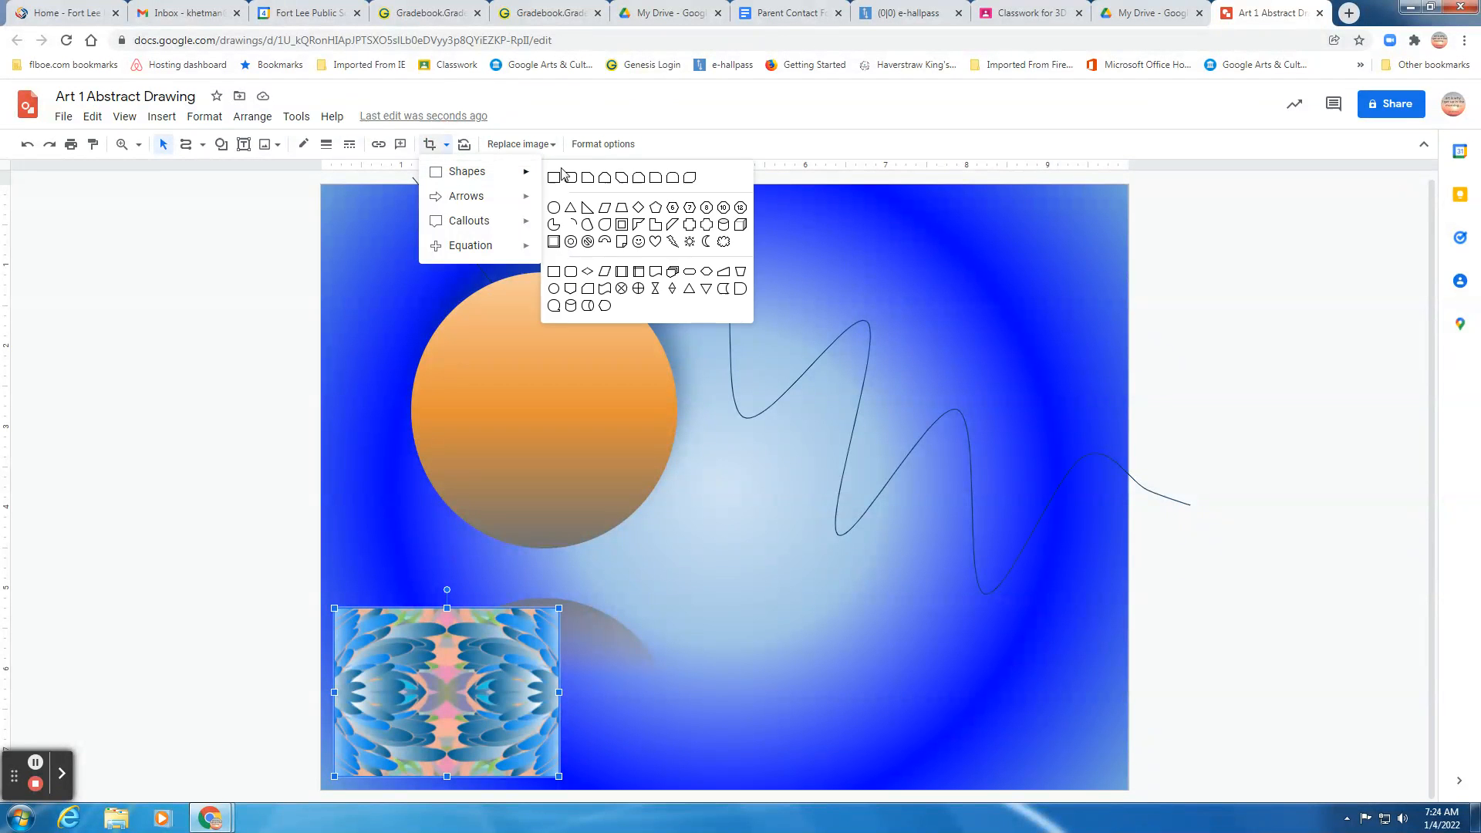
left_click(622, 207)
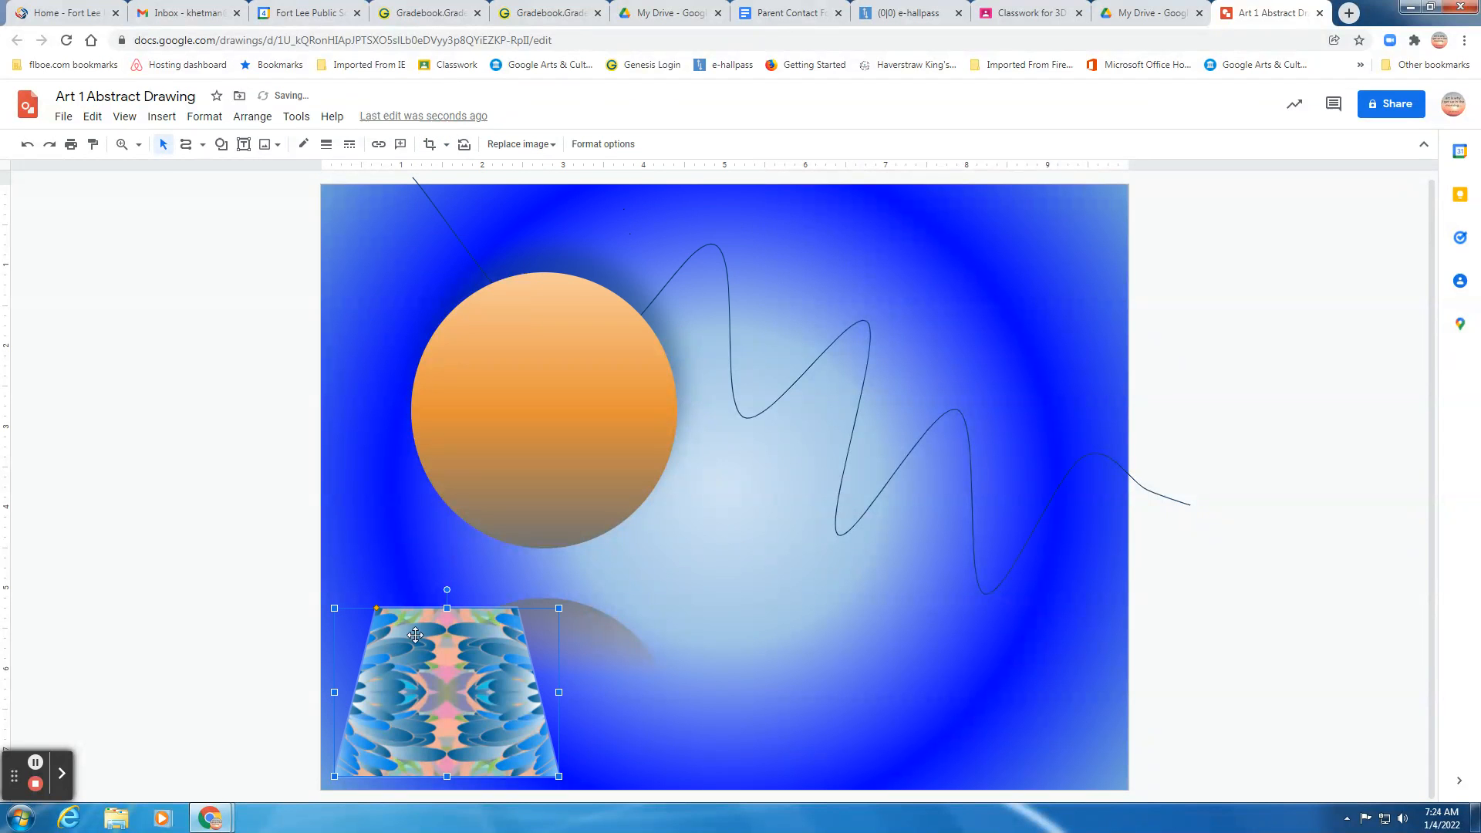
Stretch the trapezoid image to about 4.2 inches tall and place it overlapping the orange oval's lower part, with its base on the canvas's bottom edge
left_click_drag(448, 608, 489, 186)
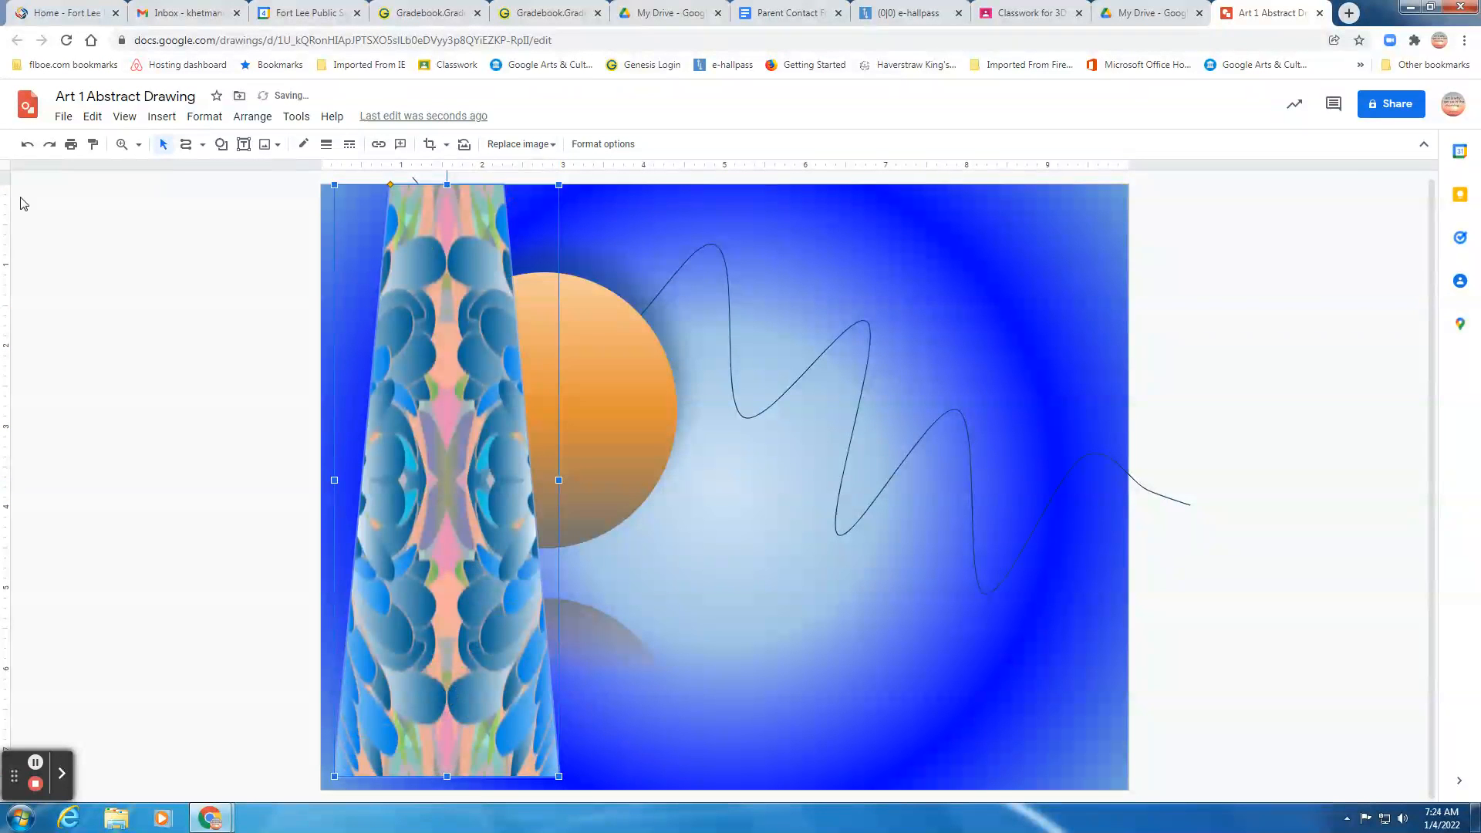
left_click(27, 148)
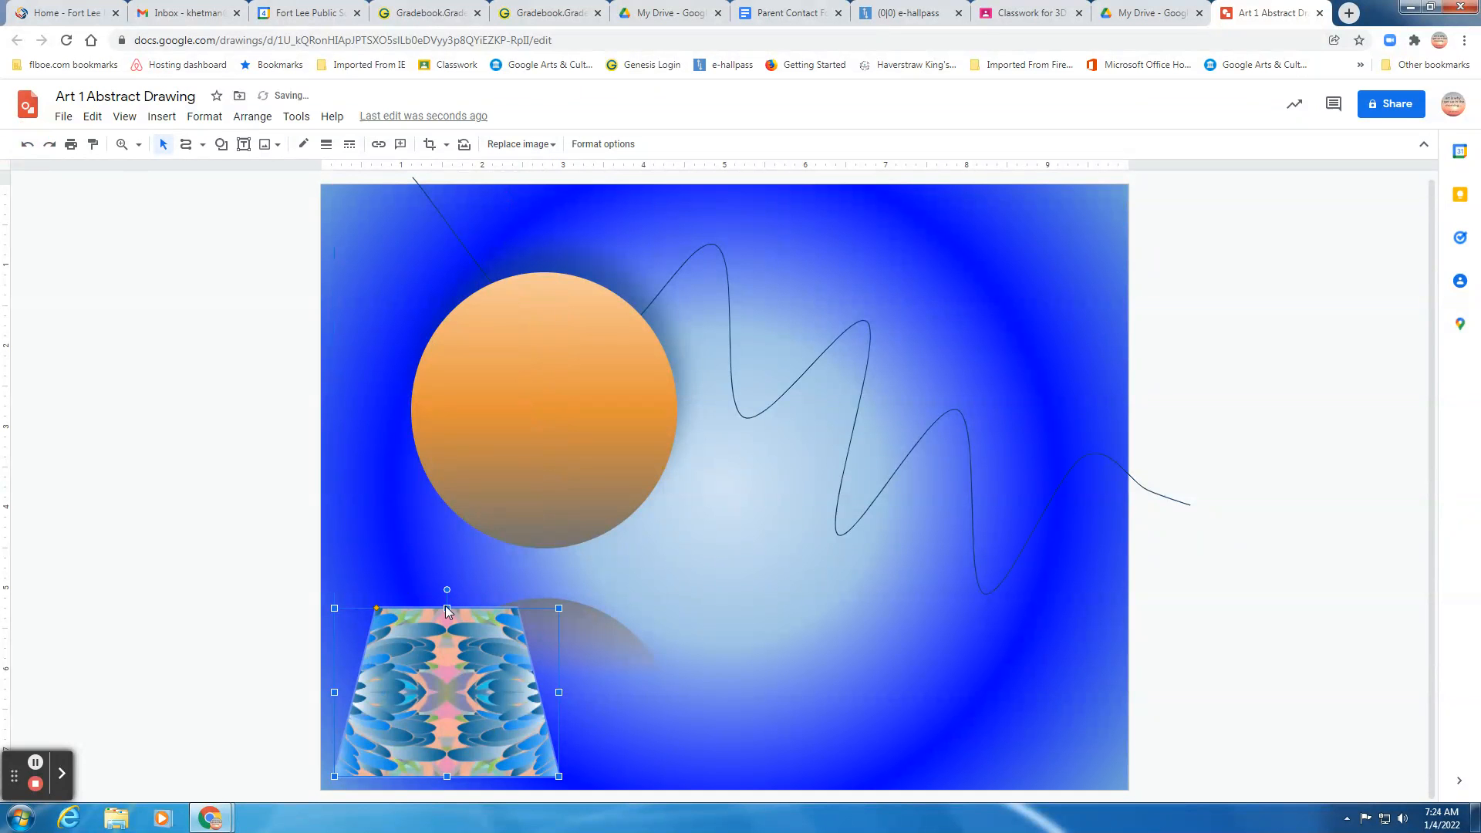
left_click_drag(448, 610, 456, 453)
left_click_drag(445, 645, 516, 642)
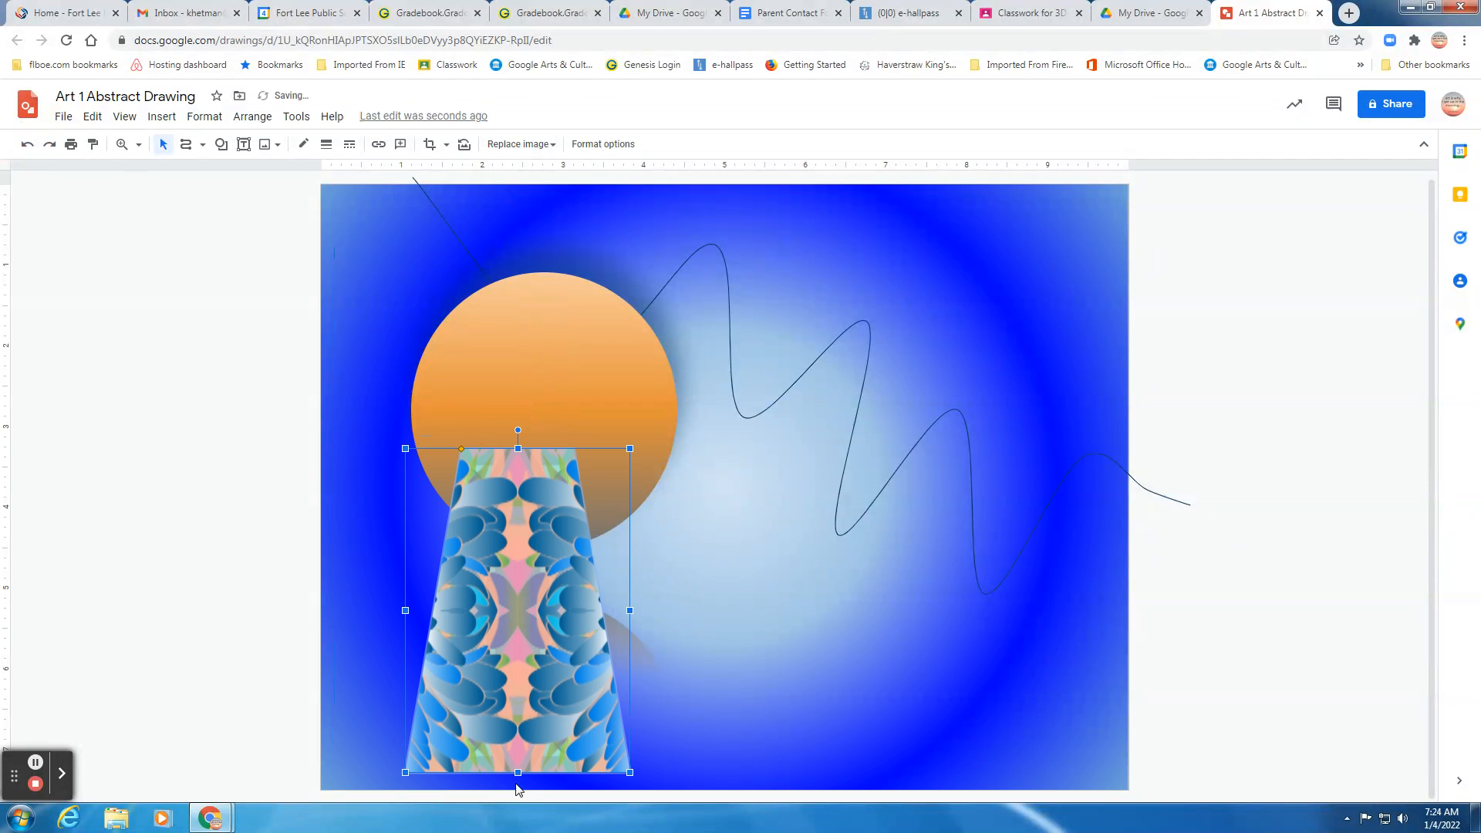
left_click_drag(517, 773, 519, 788)
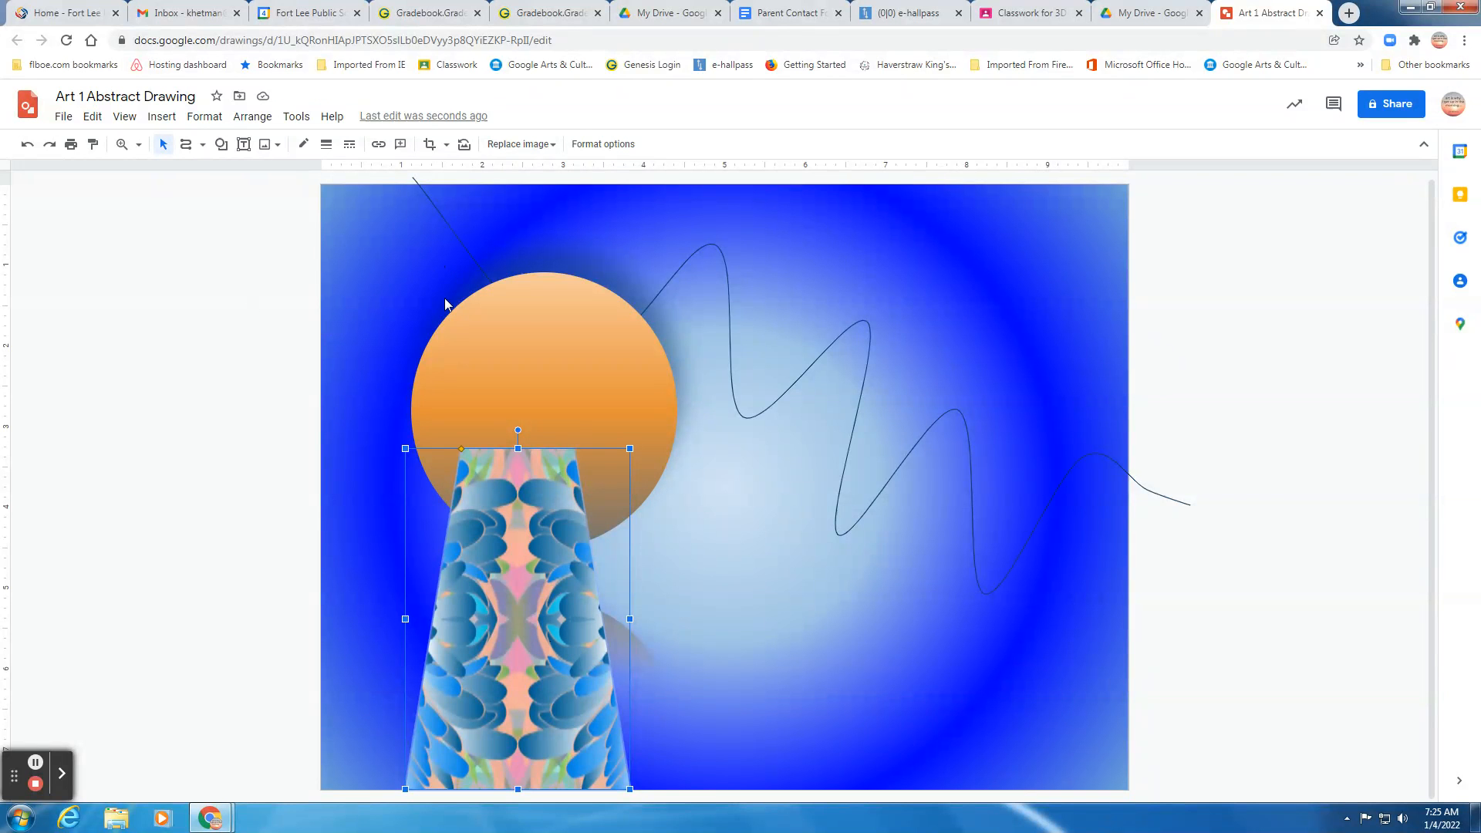
Send the trapezoid pattern image to the back, behind the orange oval and its reflection
left_click(262, 120)
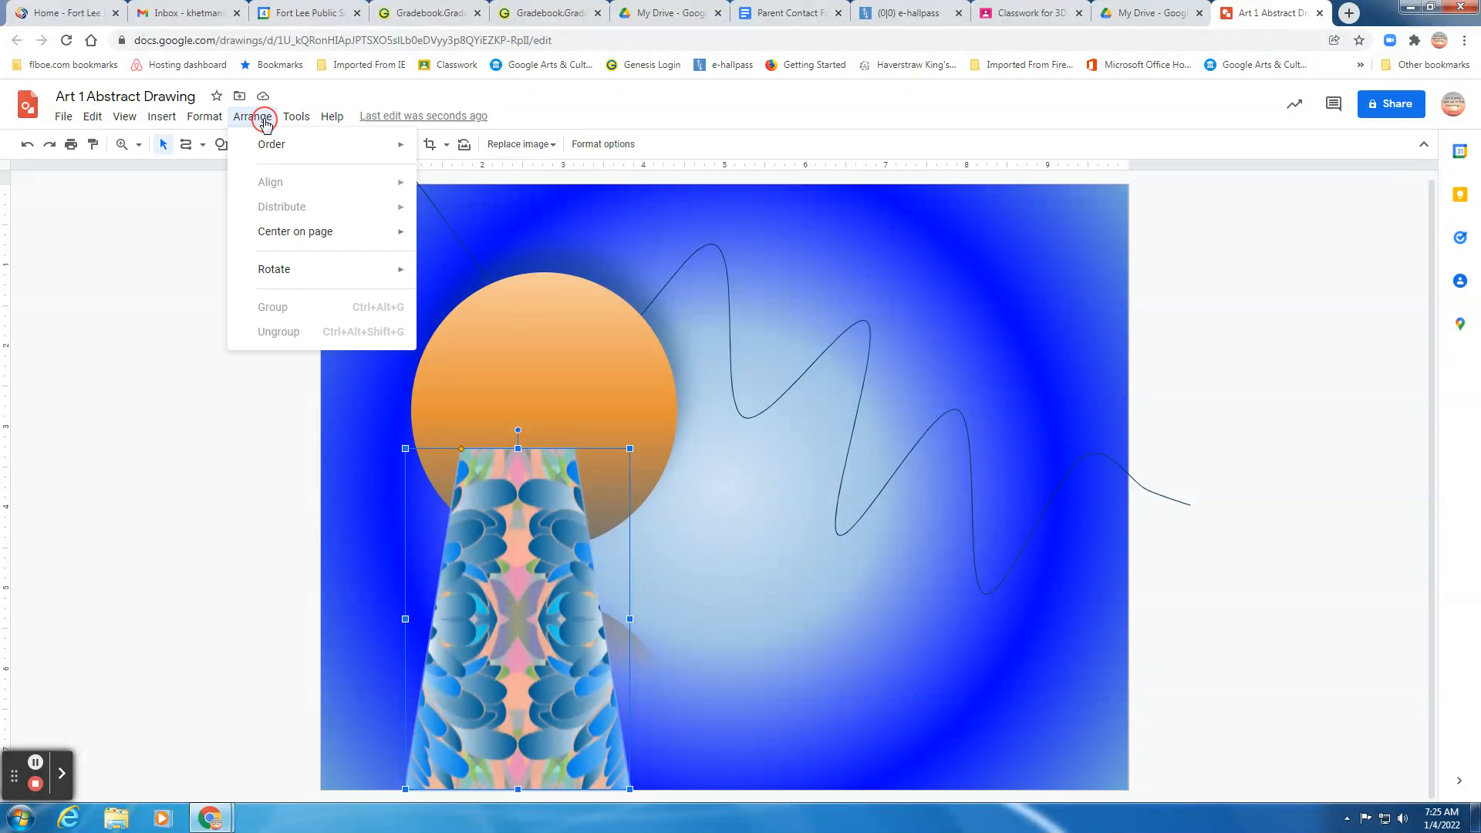
mouse_move(282, 151)
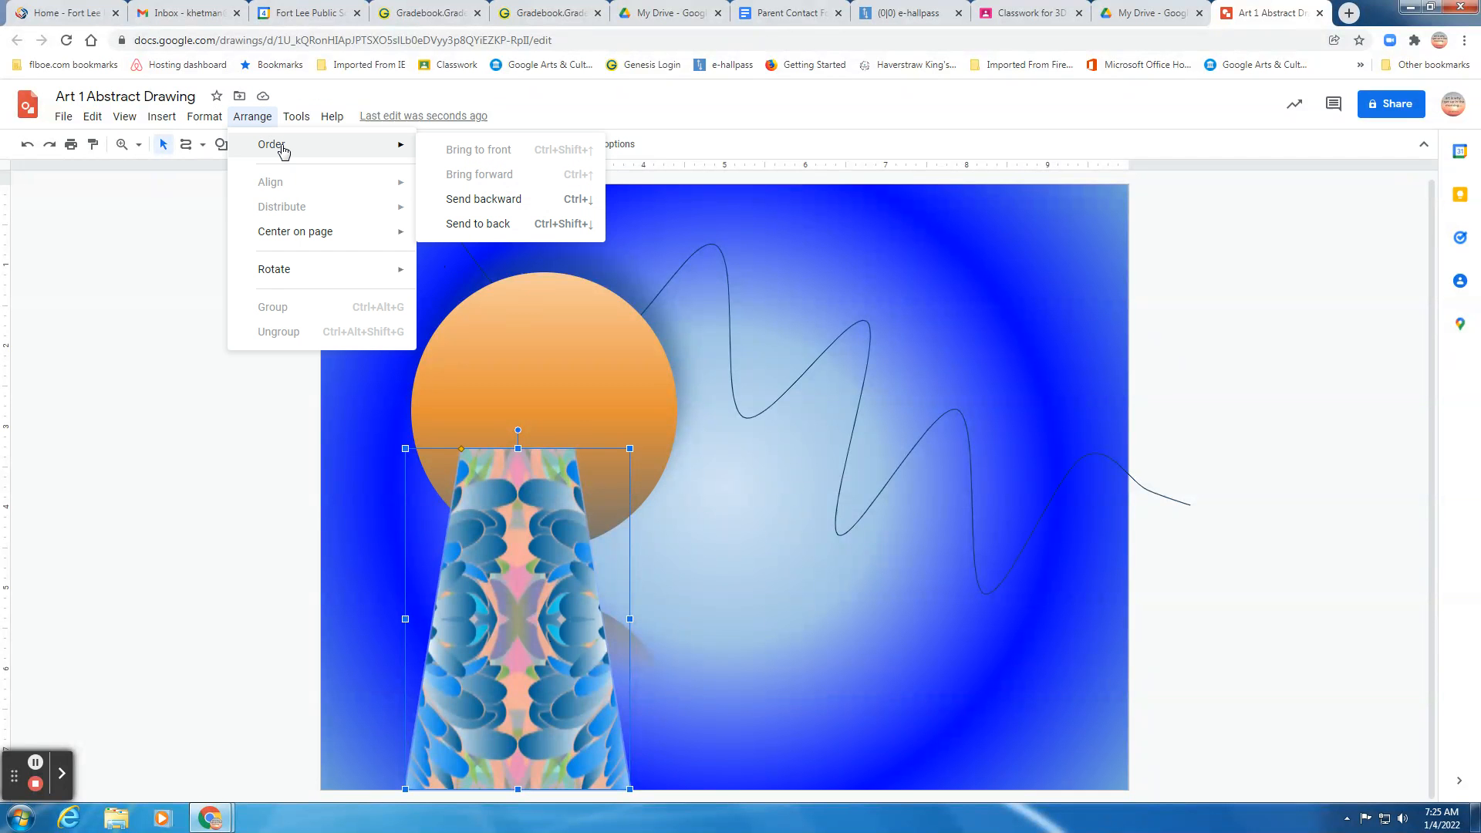
left_click(488, 225)
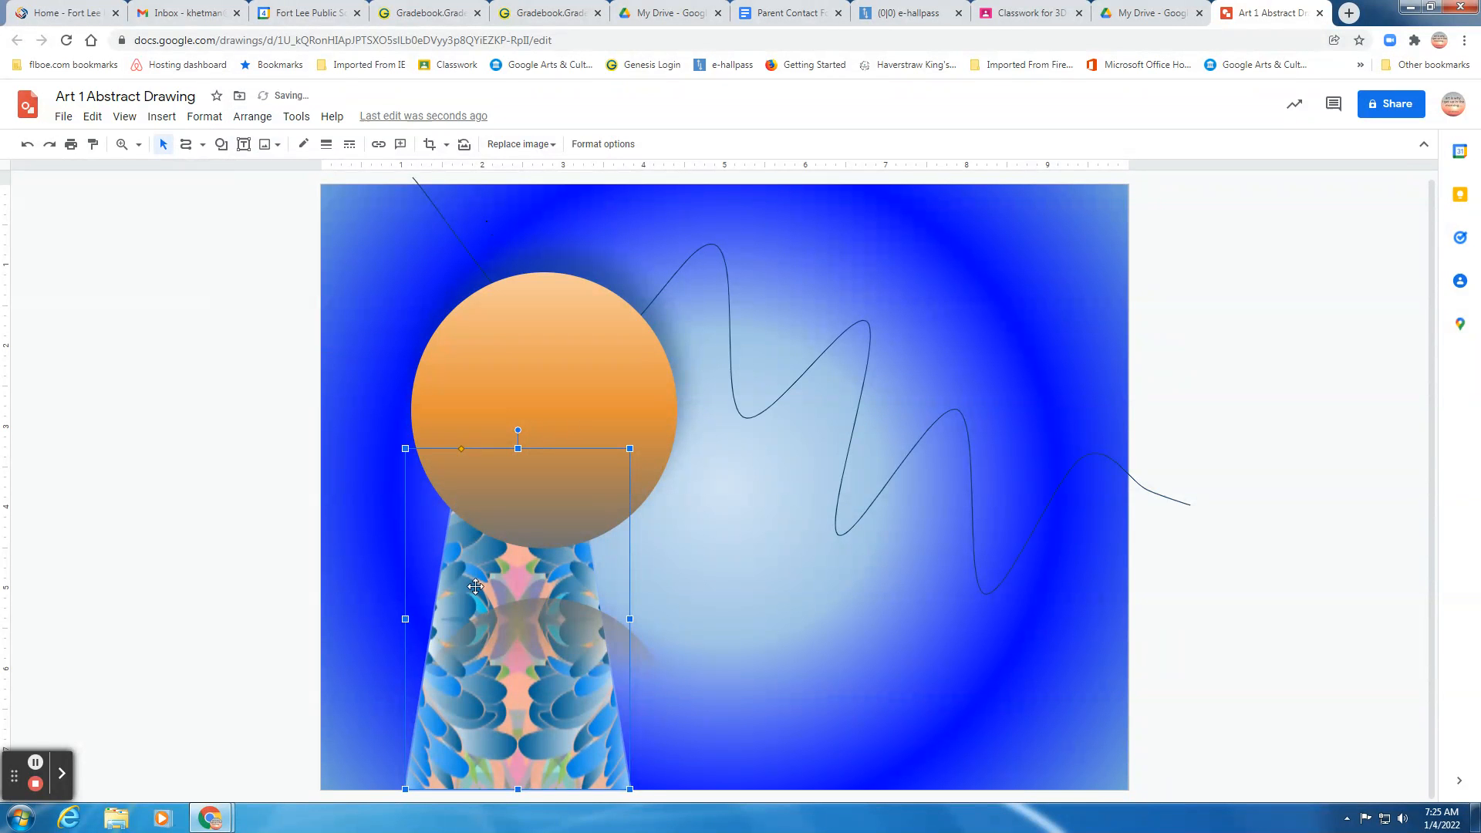
Open the format options for the trapezoid pattern image
left_click(615, 145)
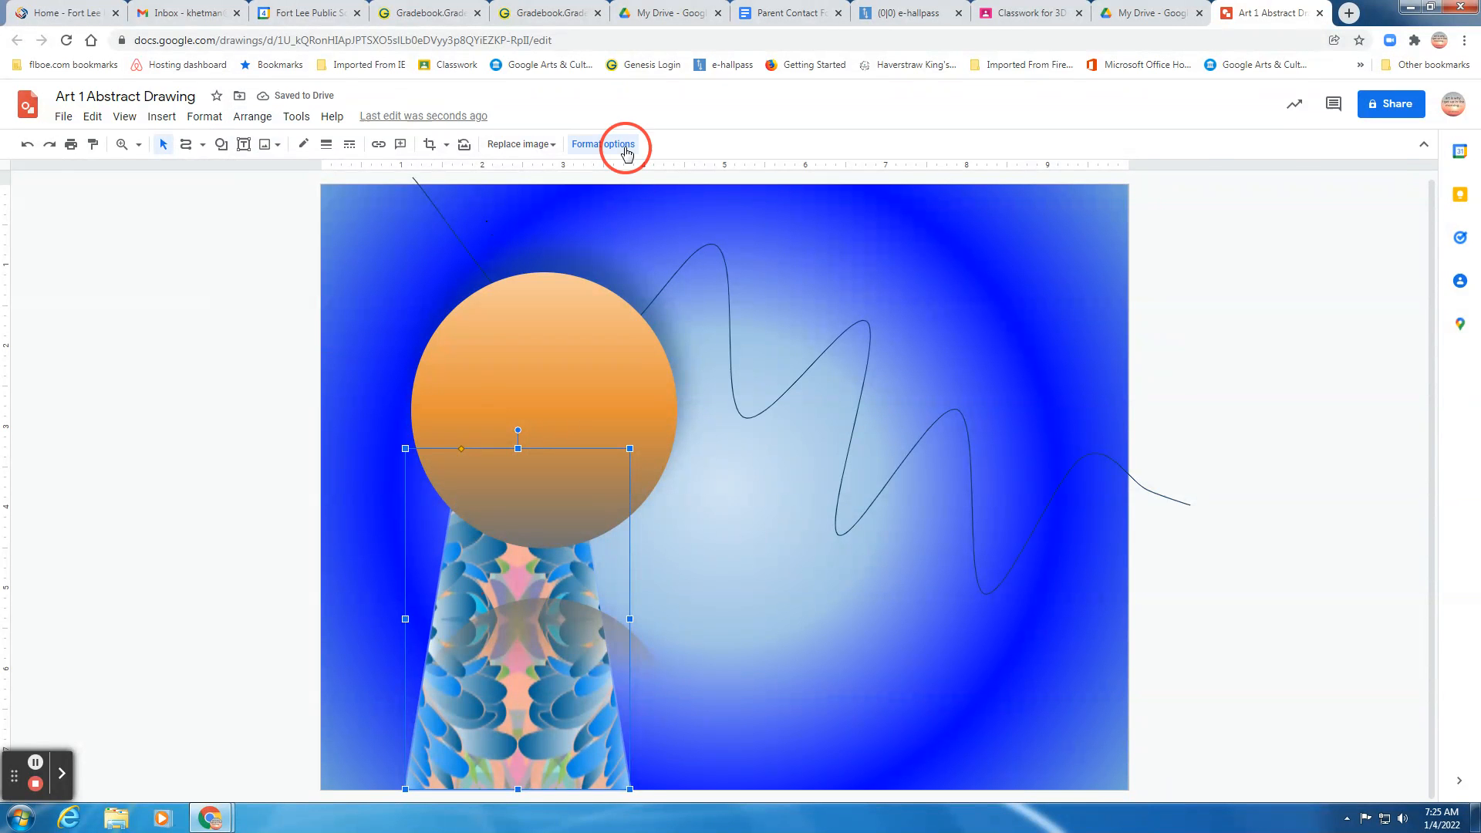